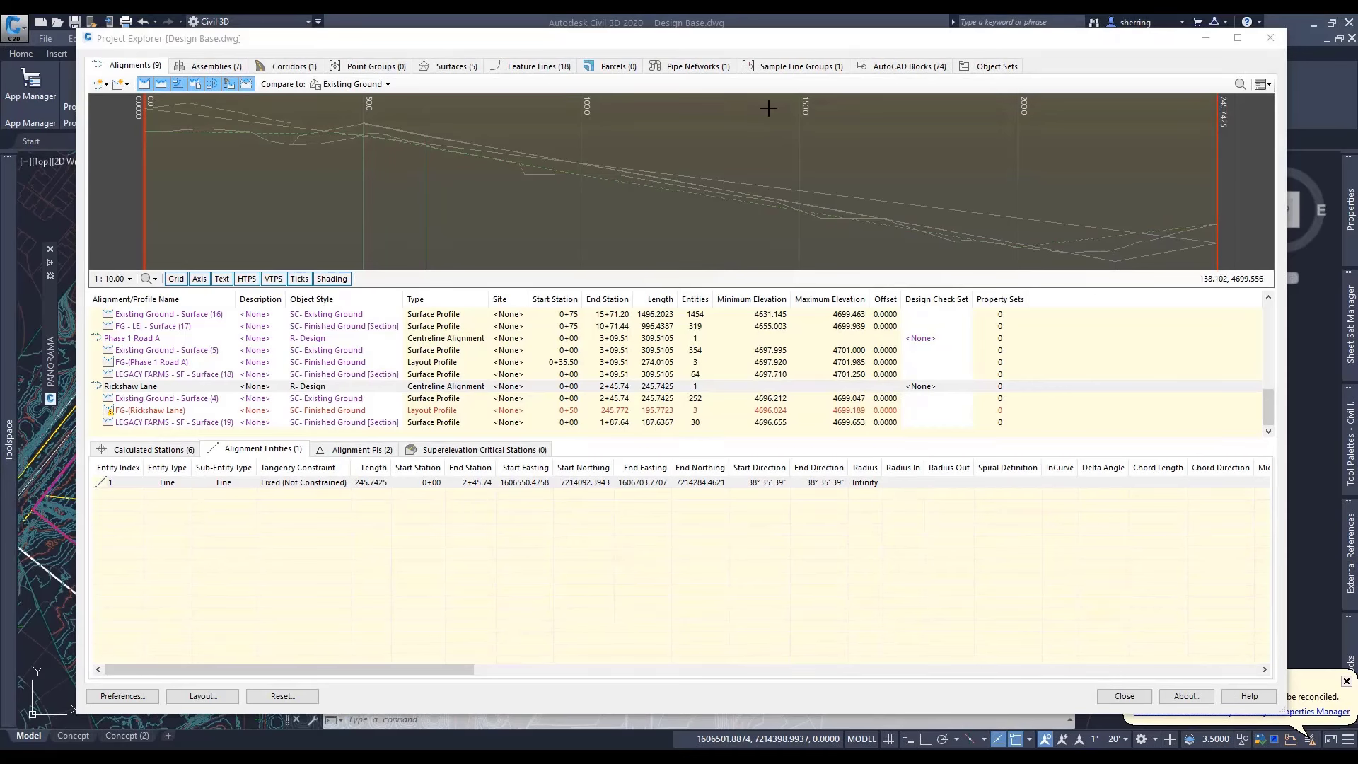
# Step: Start a new object set with its action set to Report to DOCX File (*.docx)
pyautogui.click(994, 66)
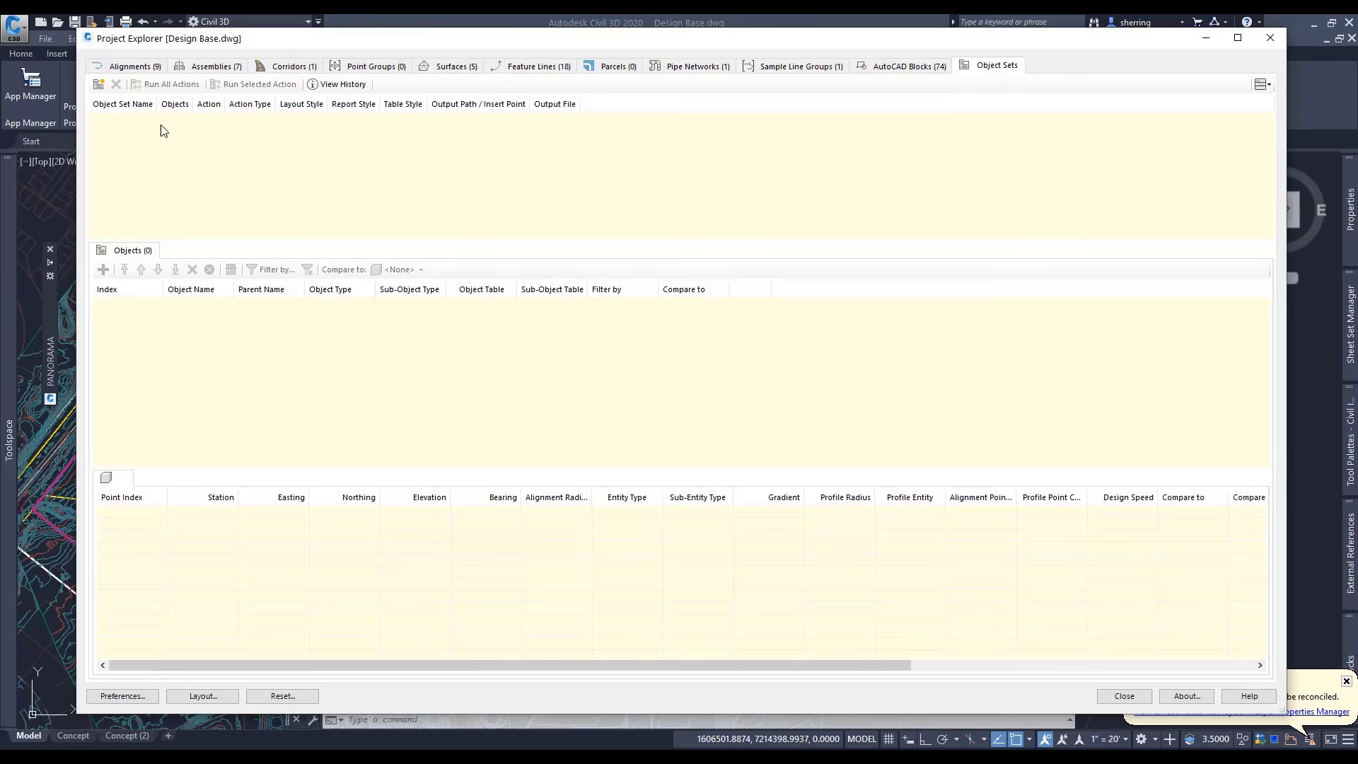
pyautogui.click(99, 86)
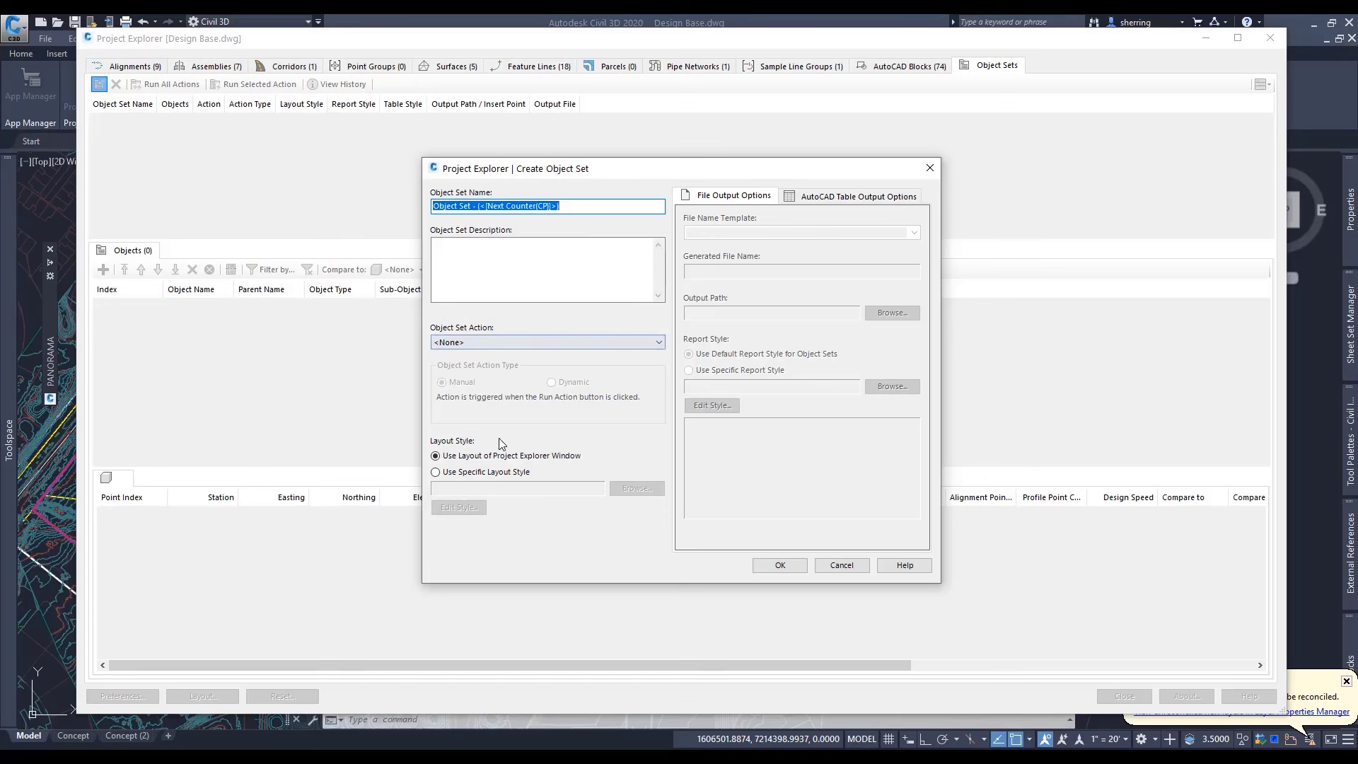
pyautogui.click(515, 343)
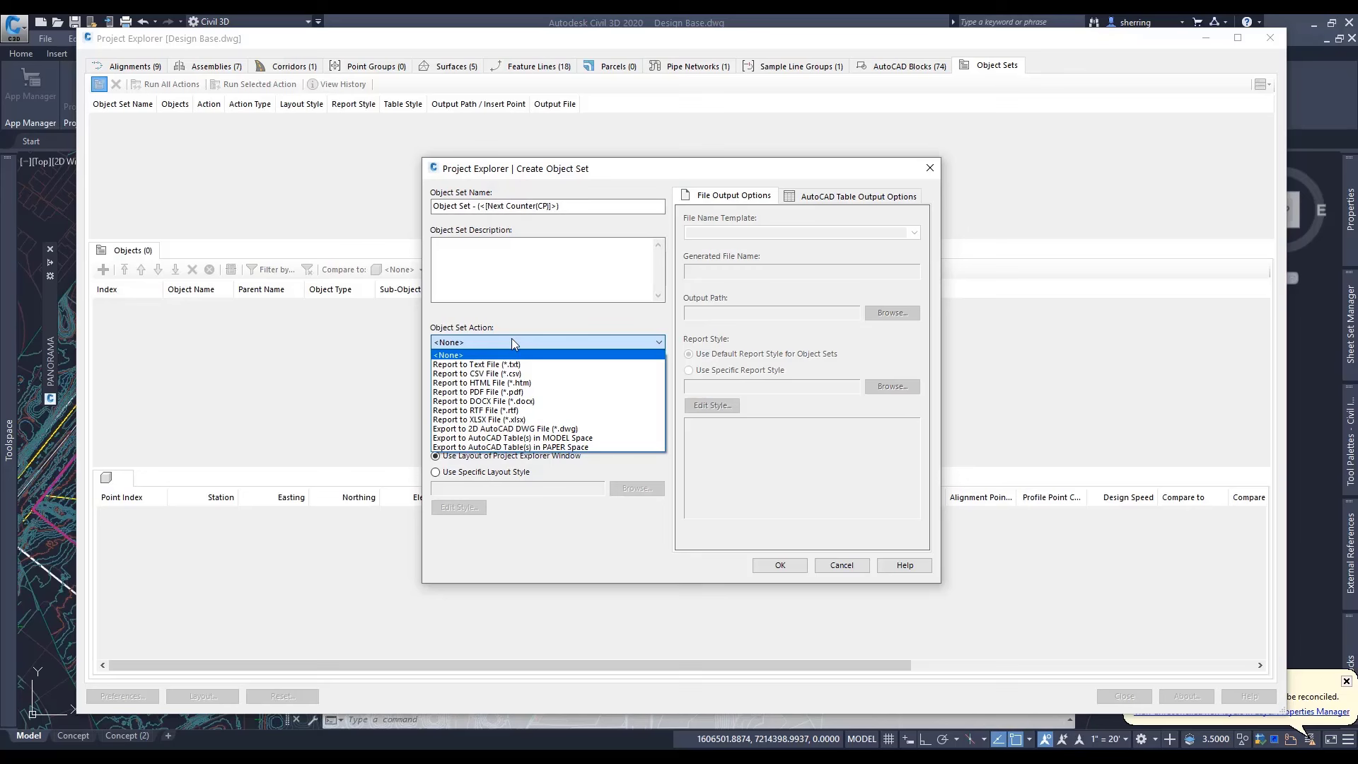
pyautogui.click(502, 401)
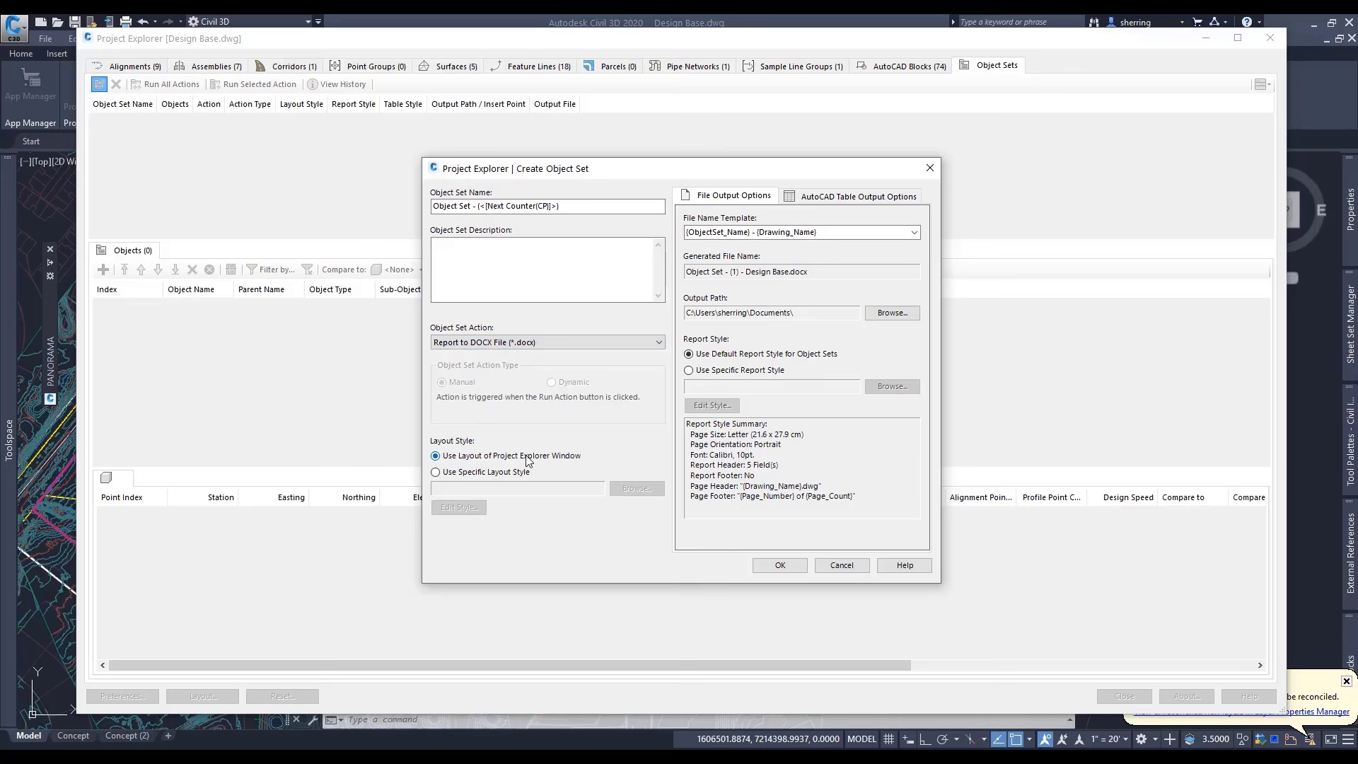
# Step: Use a specific layout style for the object set, excluding Object Style, Type, Site, Minimum Elevation and Maximum Elevation from its alignment/profile columns
pyautogui.click(473, 476)
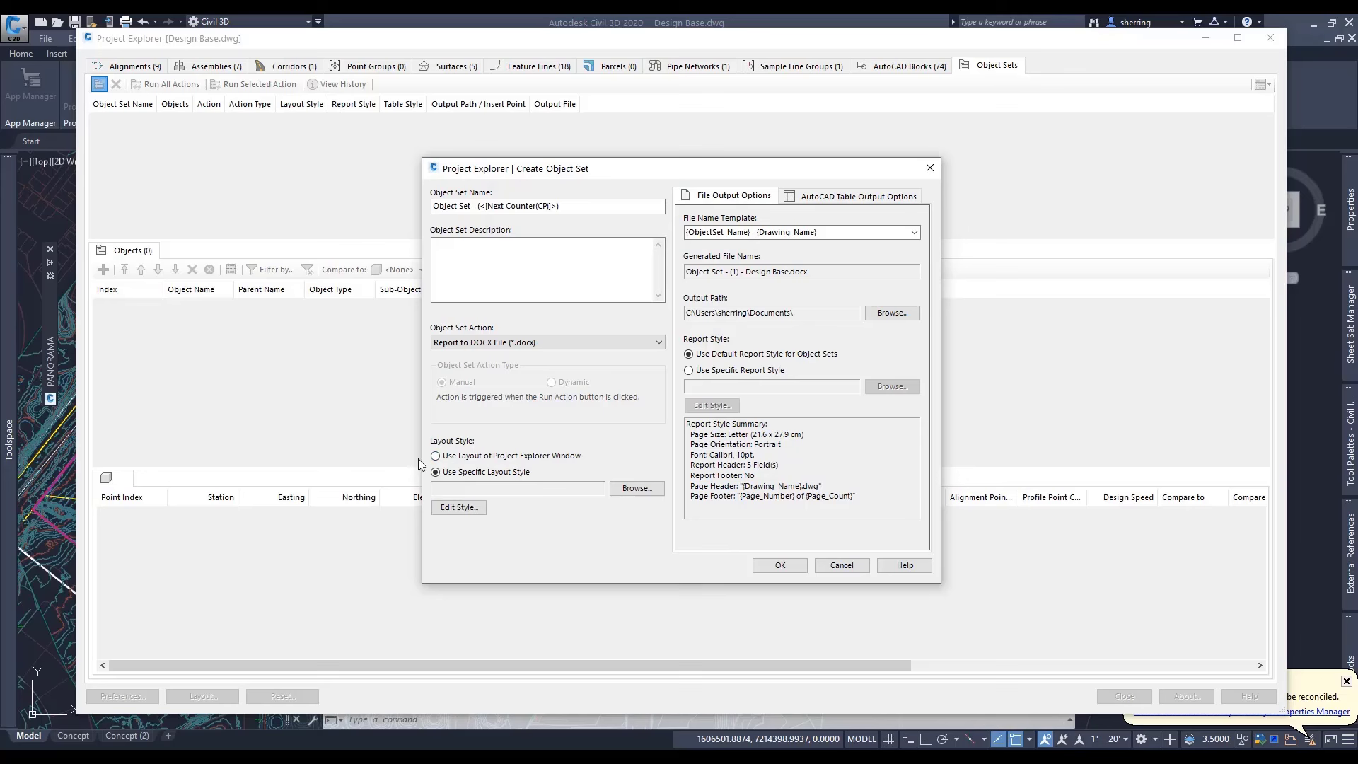
pyautogui.click(460, 507)
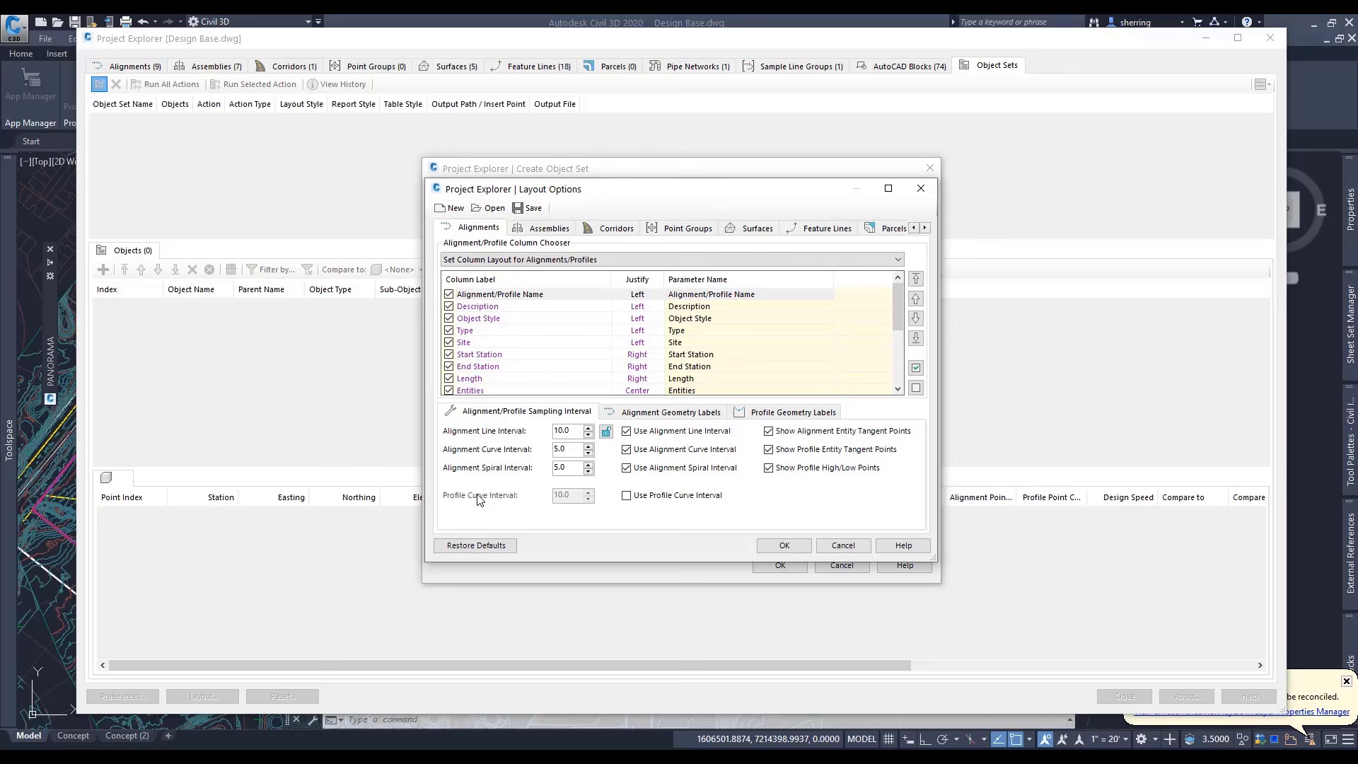
pyautogui.click(450, 319)
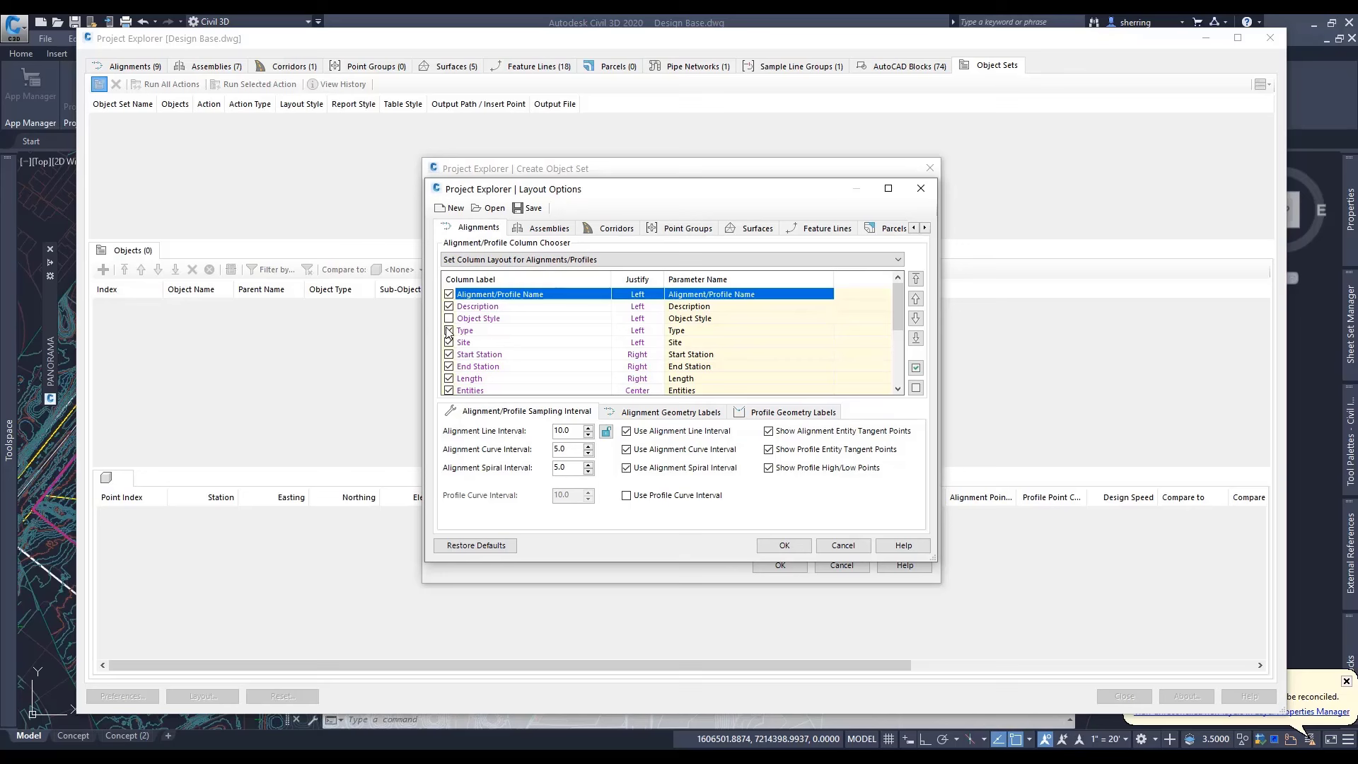
pyautogui.click(449, 331)
pyautogui.click(450, 342)
pyautogui.scroll(-1, 508, 357)
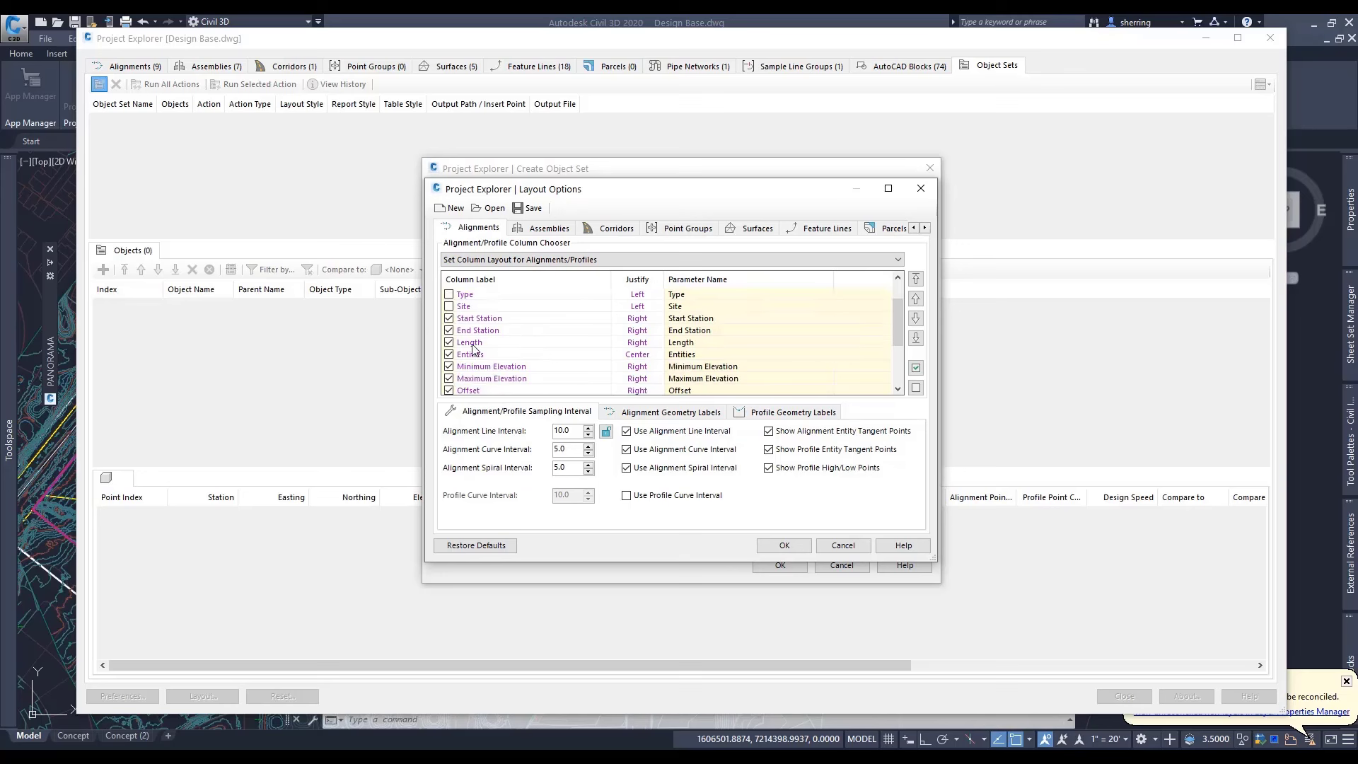
pyautogui.scroll(-1, 523, 366)
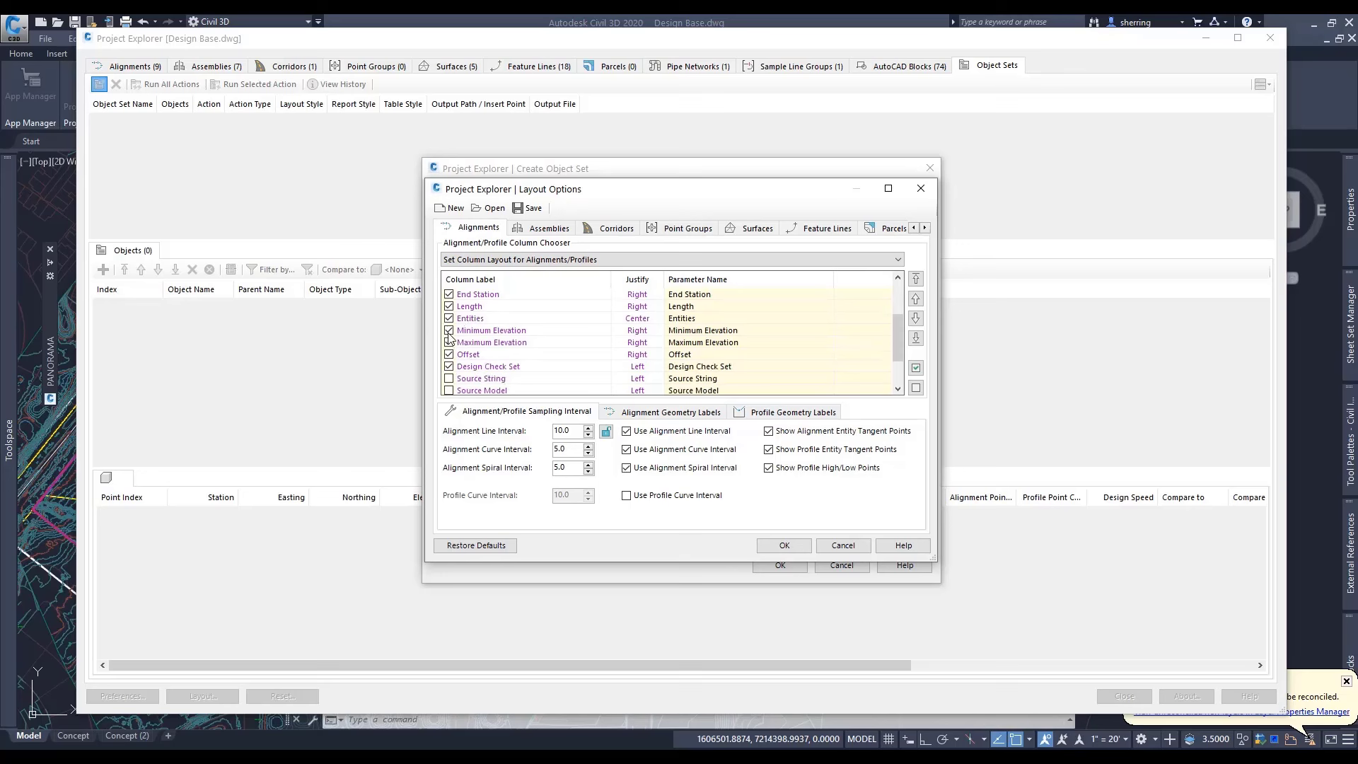
pyautogui.click(449, 330)
pyautogui.click(449, 342)
pyautogui.click(507, 260)
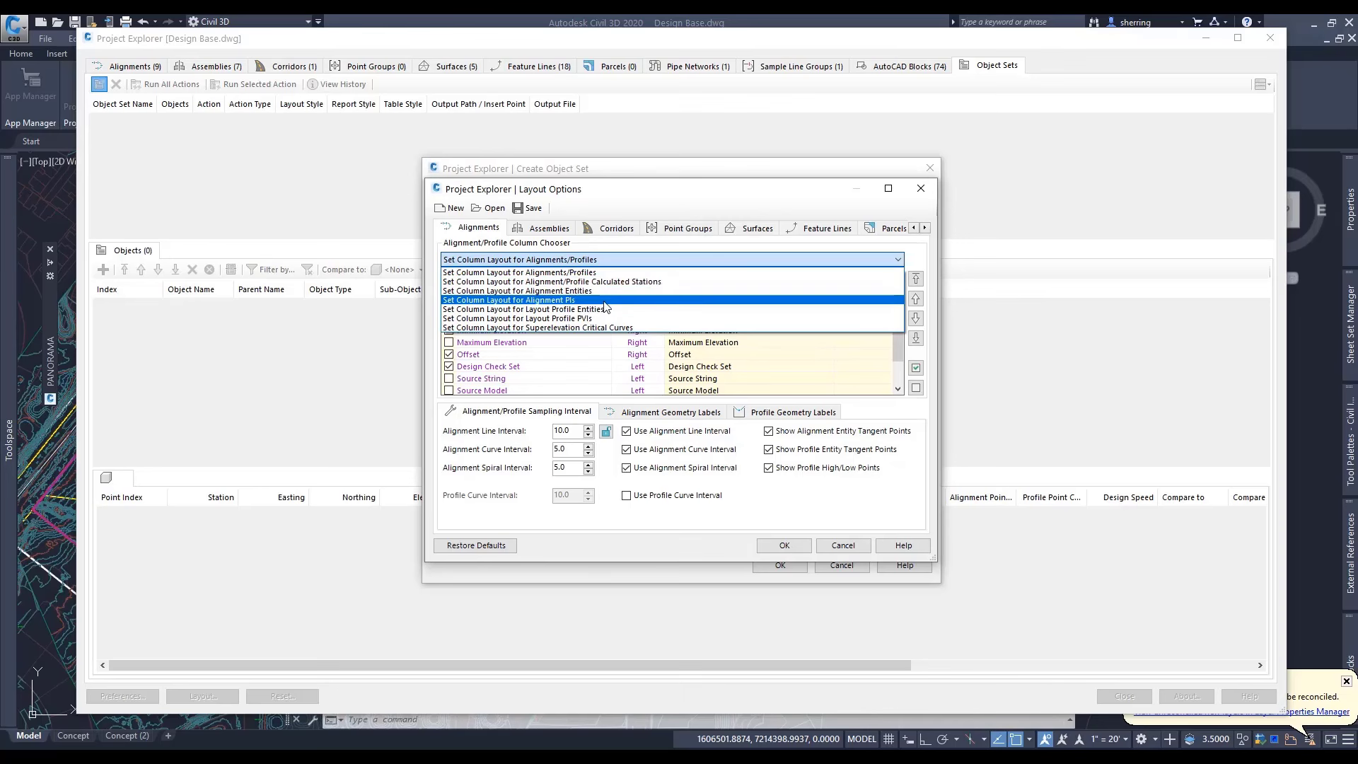
pyautogui.click(479, 234)
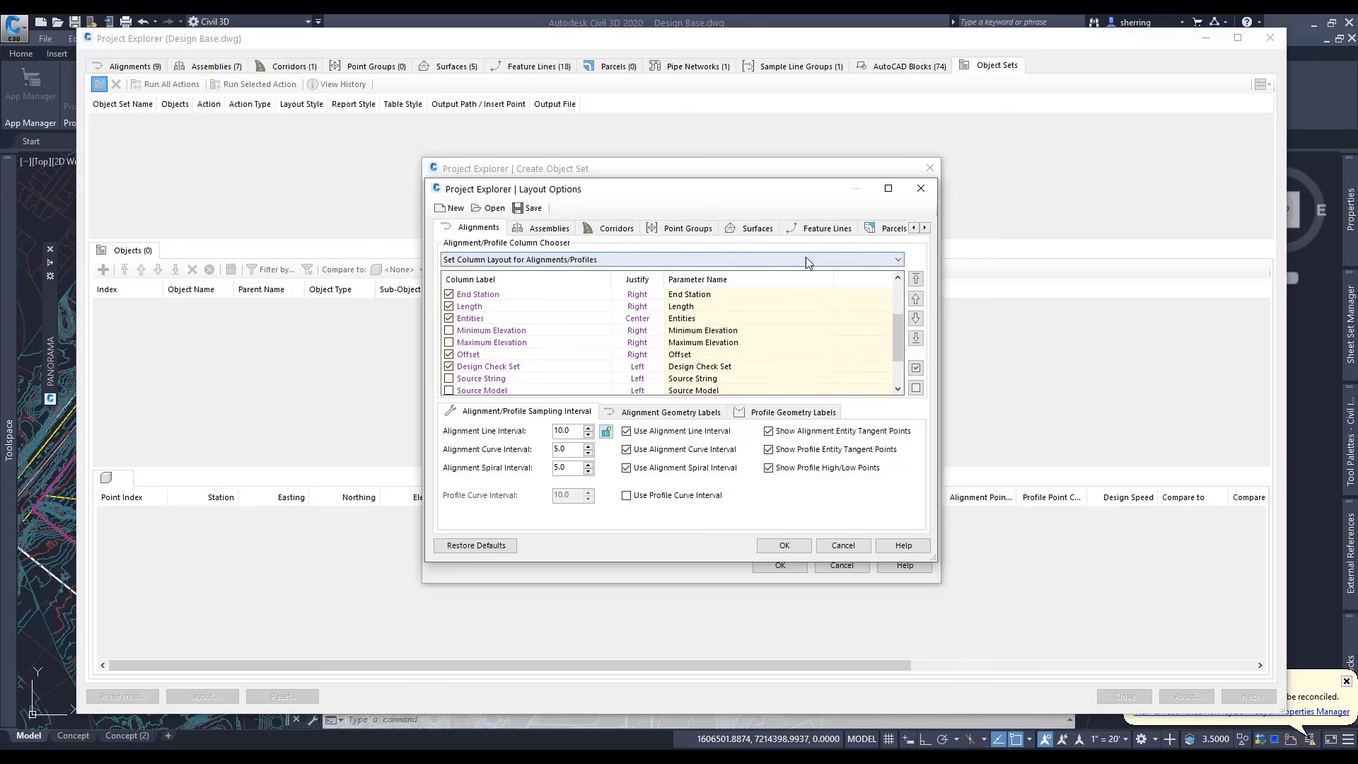
# Step: Bring up the structures column layout within the pipe network layout options
pyautogui.click(549, 227)
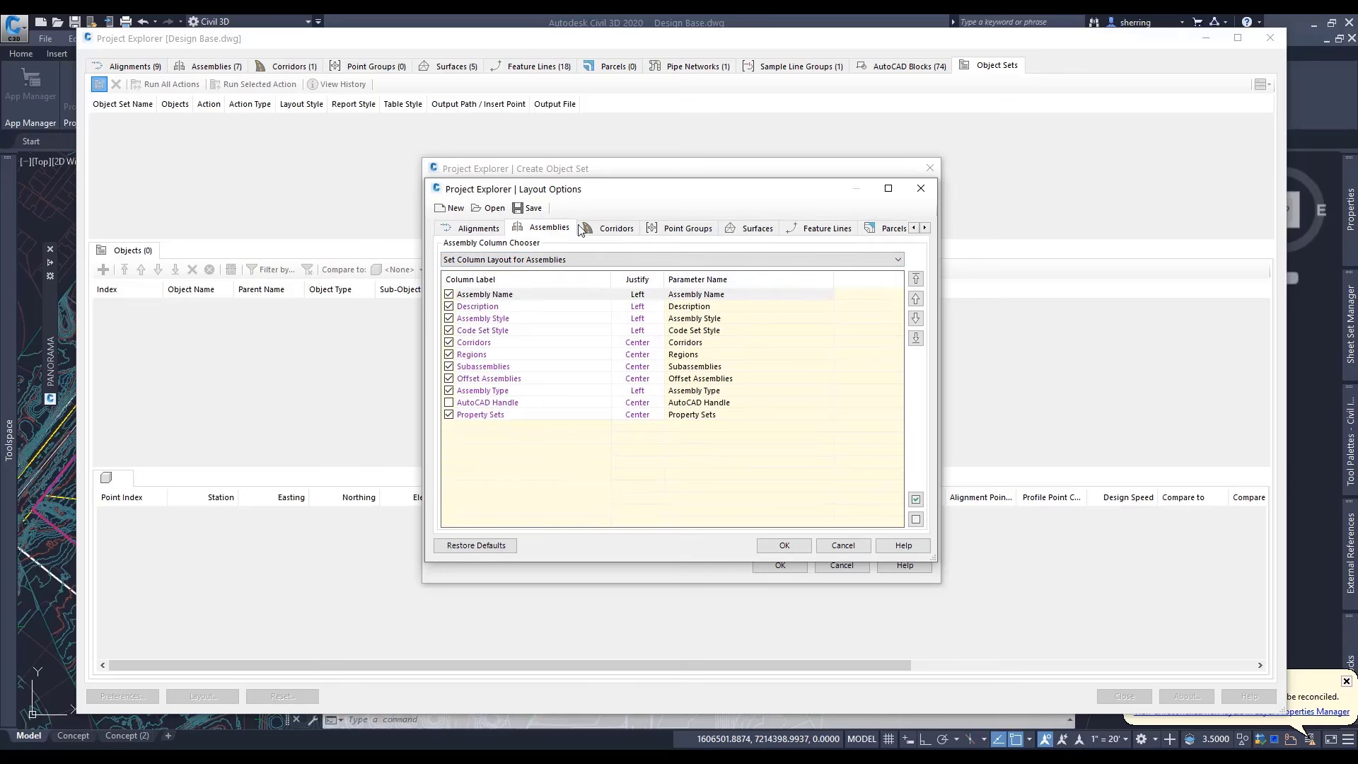
pyautogui.click(924, 228)
pyautogui.click(925, 228)
pyautogui.click(924, 228)
pyautogui.click(924, 228)
pyautogui.click(679, 228)
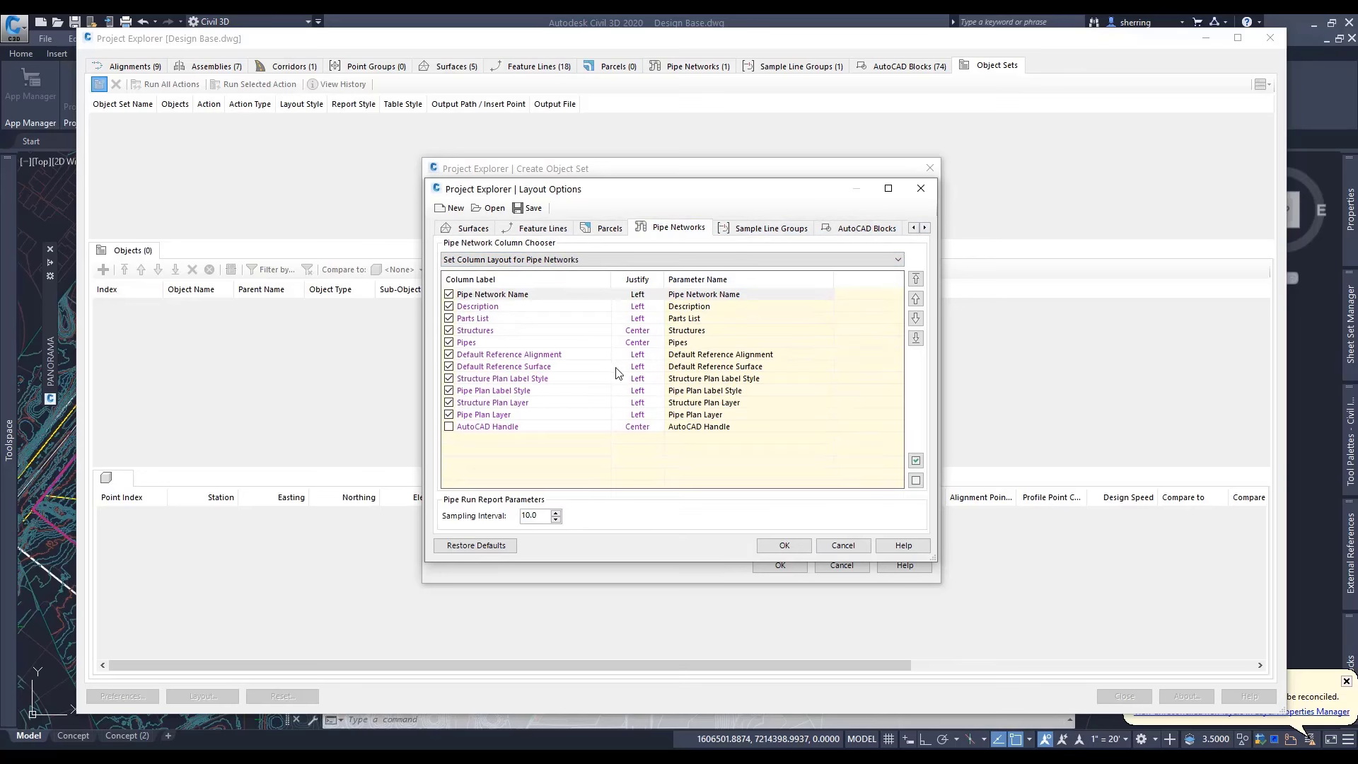
pyautogui.click(519, 262)
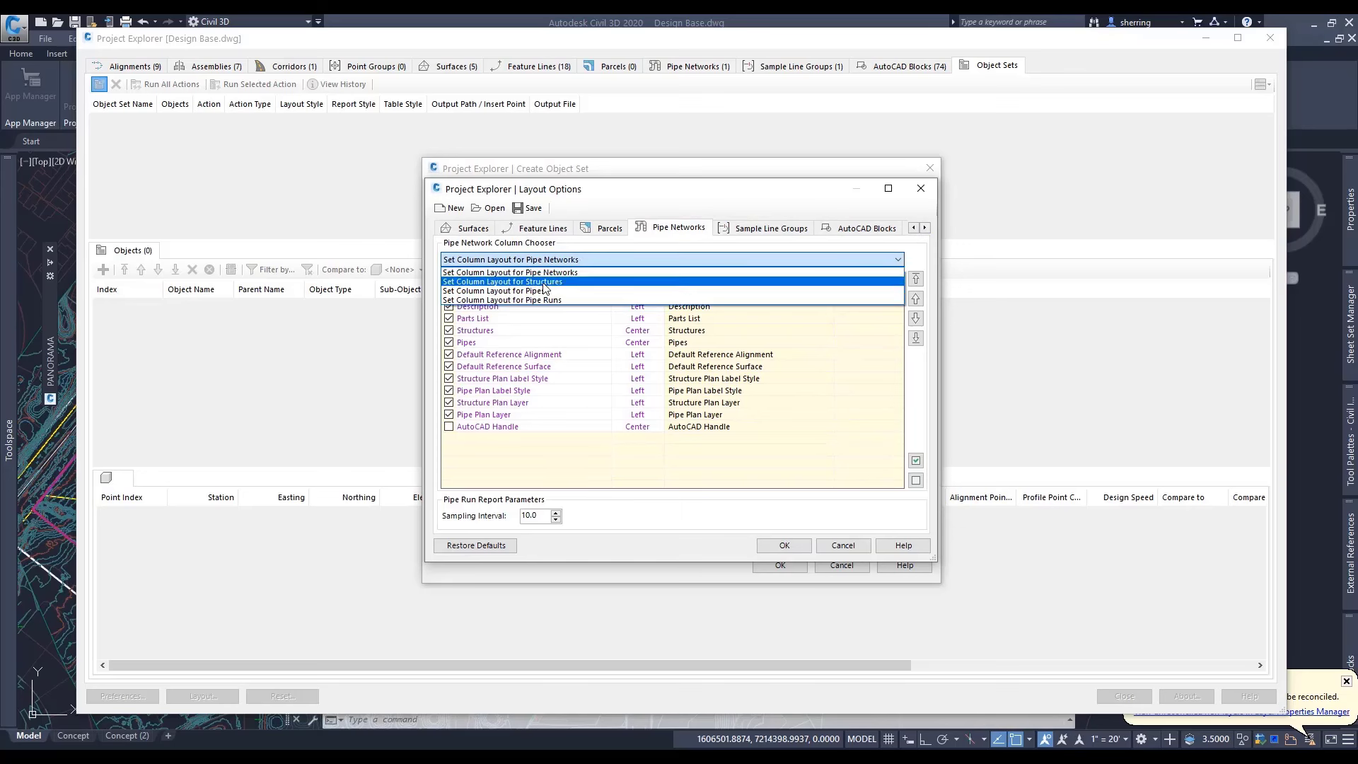
pyautogui.click(545, 282)
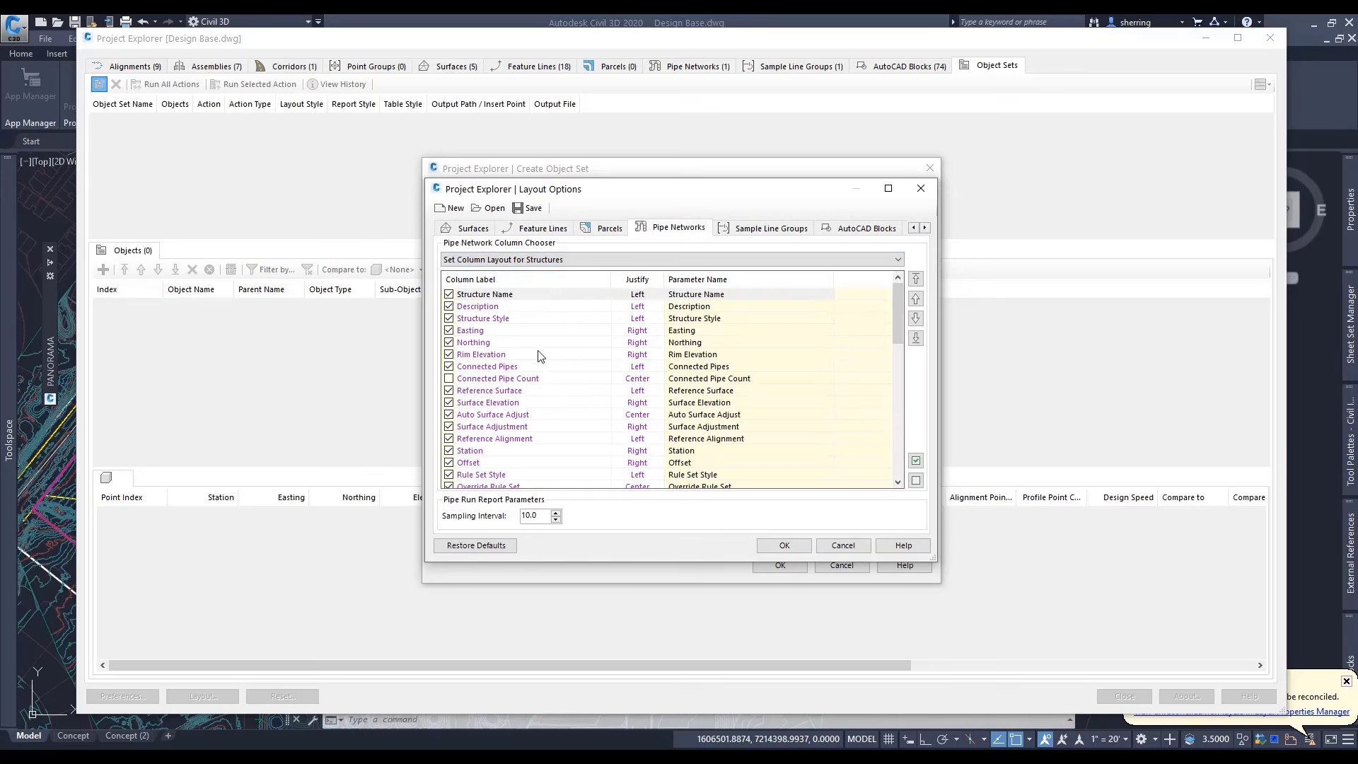
# Step: Exclude the Description, Structure Style, Reference Surface, Auto Surface Adjust, Surface Adjustment, Station and Offset columns from the structures layout
pyautogui.click(449, 306)
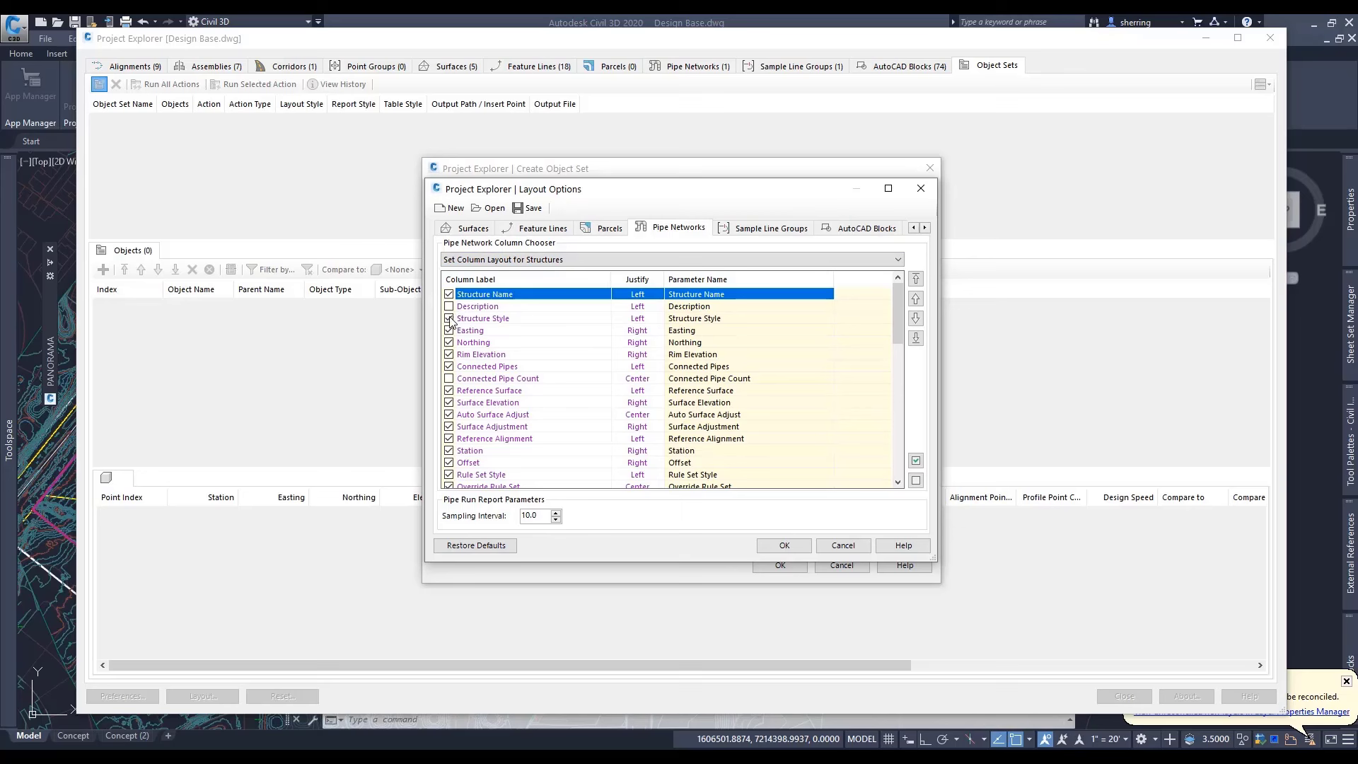
pyautogui.click(448, 318)
pyautogui.click(448, 403)
pyautogui.click(448, 390)
pyautogui.click(449, 415)
pyautogui.click(448, 426)
pyautogui.click(449, 450)
pyautogui.click(449, 462)
# Step: Exclude Rule Violations, Shape, Part Size Name, Part Description, Part Subtype, Part Type, Slab Thickness and Barrel Height from the structure columns
pyautogui.scroll(-2, 499, 438)
pyautogui.scroll(-10, 500, 439)
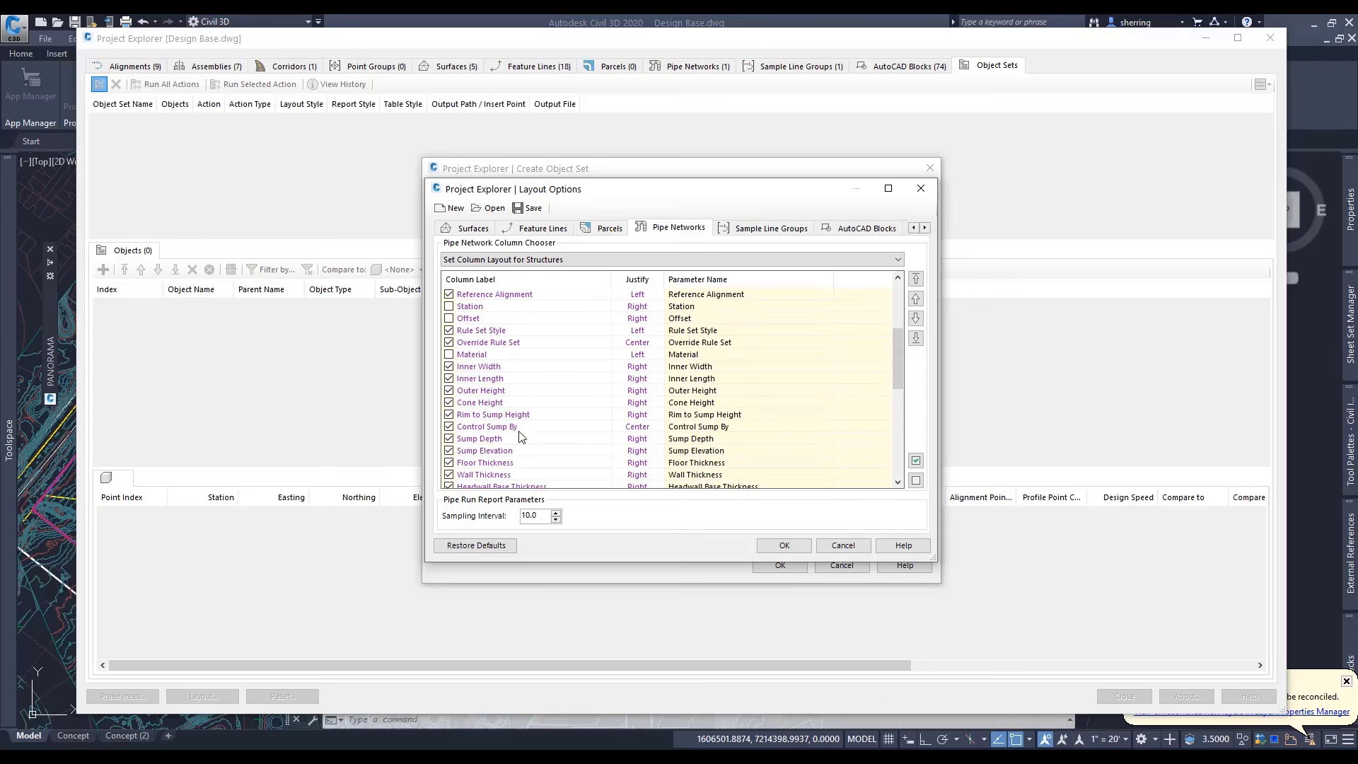
pyautogui.click(449, 450)
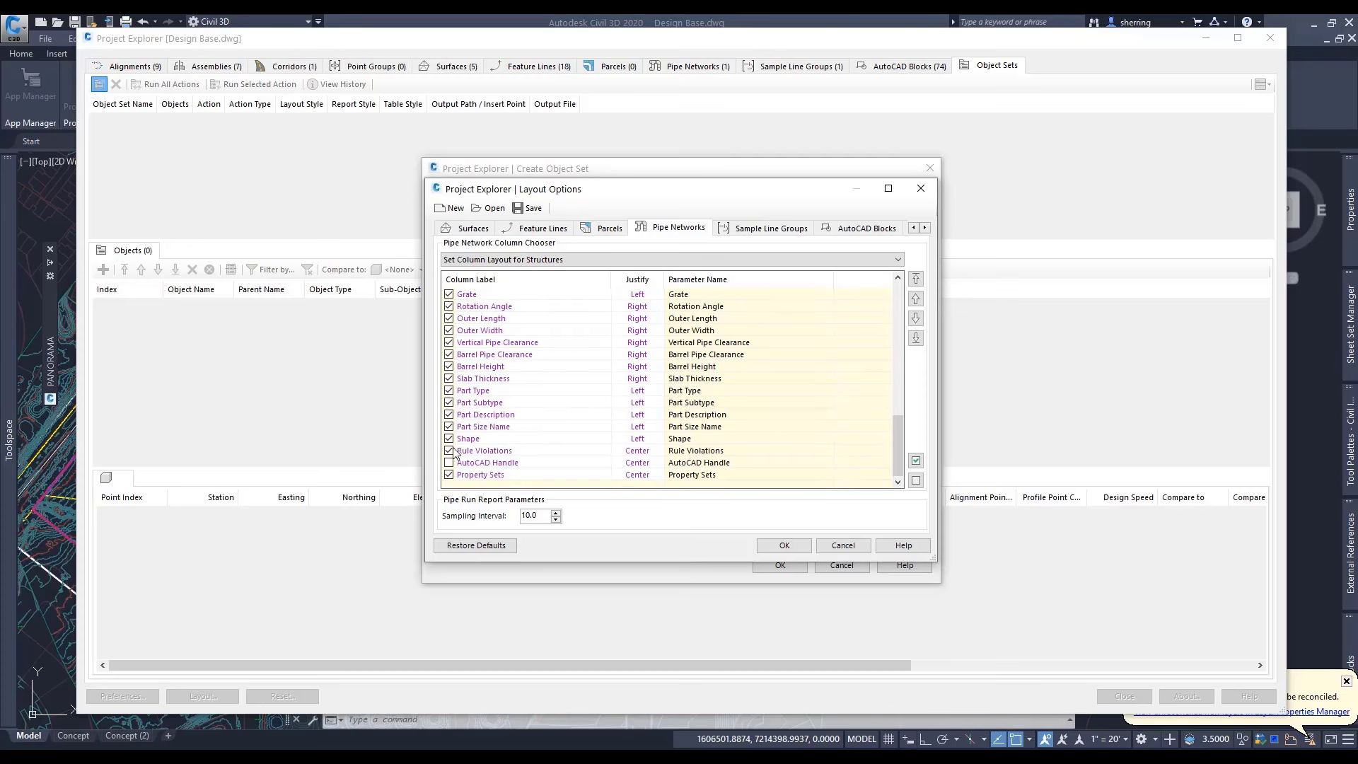
pyautogui.click(449, 438)
pyautogui.click(448, 426)
pyautogui.click(449, 415)
pyautogui.click(448, 402)
pyautogui.click(448, 390)
pyautogui.click(449, 378)
pyautogui.click(448, 367)
pyautogui.scroll(10, 566, 377)
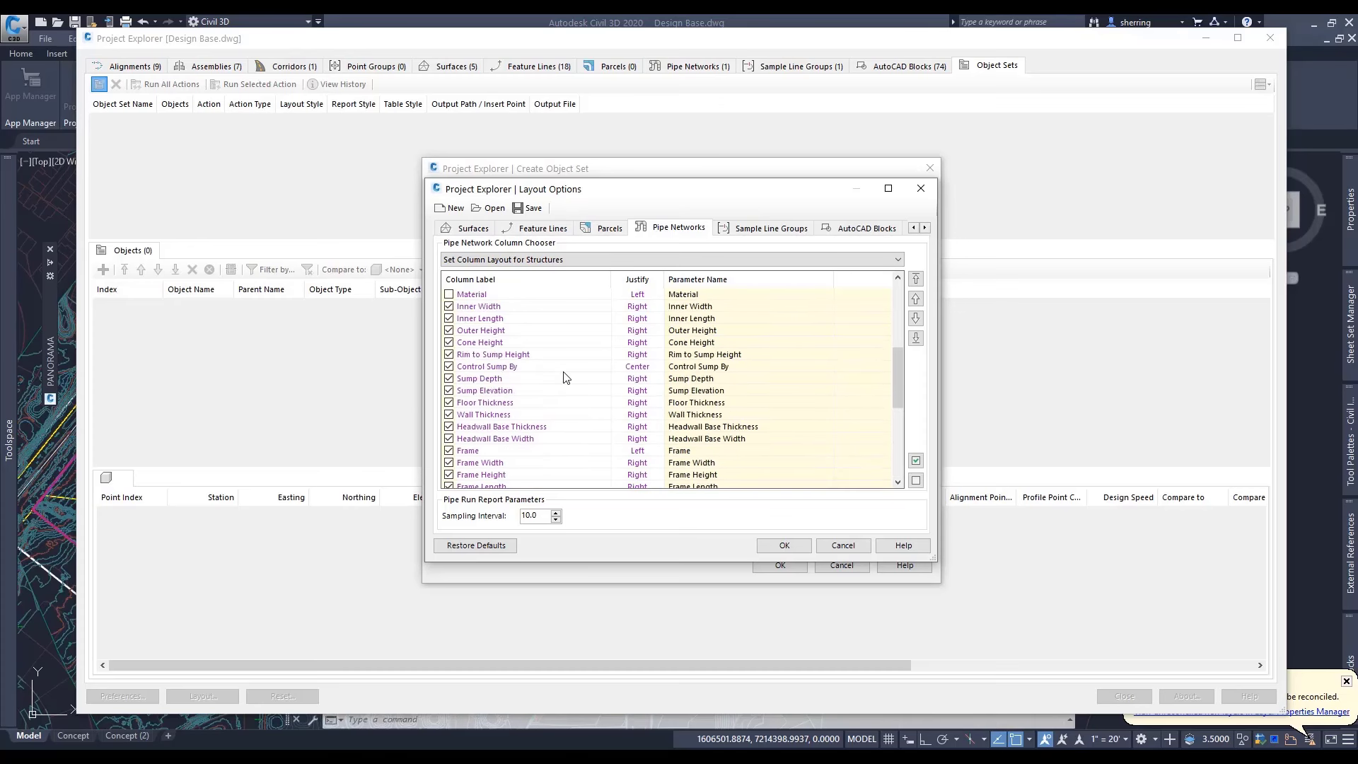
# Step: Review the column layout choices for pipe networks and feature lines
pyautogui.click(509, 295)
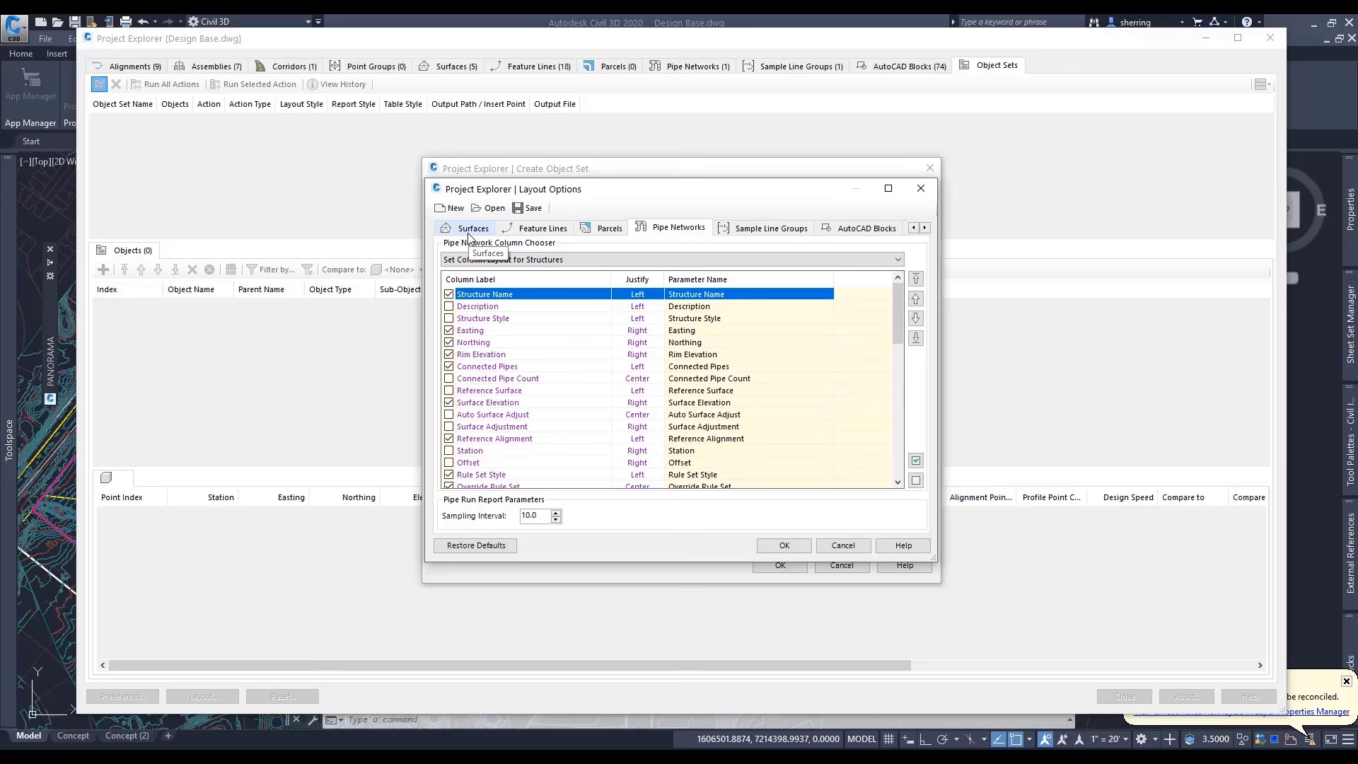
pyautogui.click(495, 260)
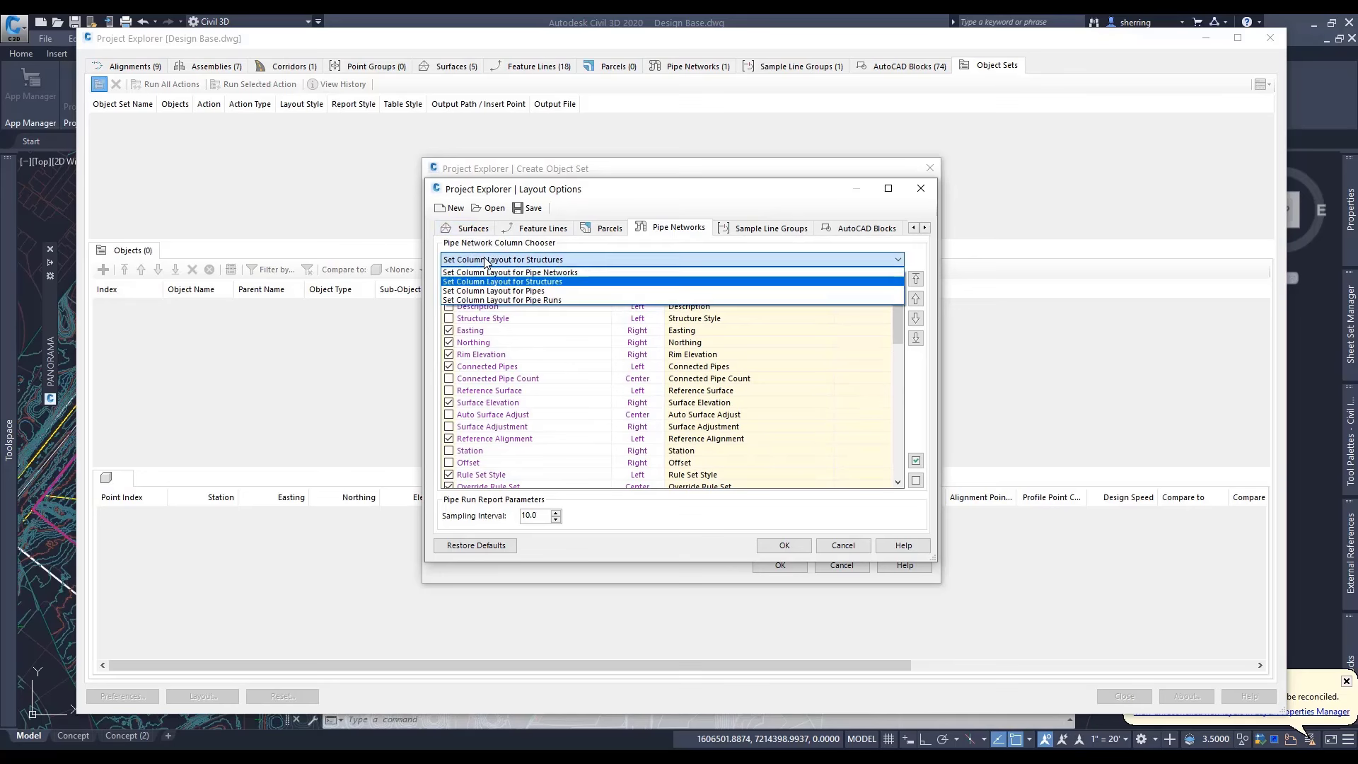
pyautogui.click(527, 259)
pyautogui.click(539, 229)
pyautogui.click(566, 260)
pyautogui.click(566, 269)
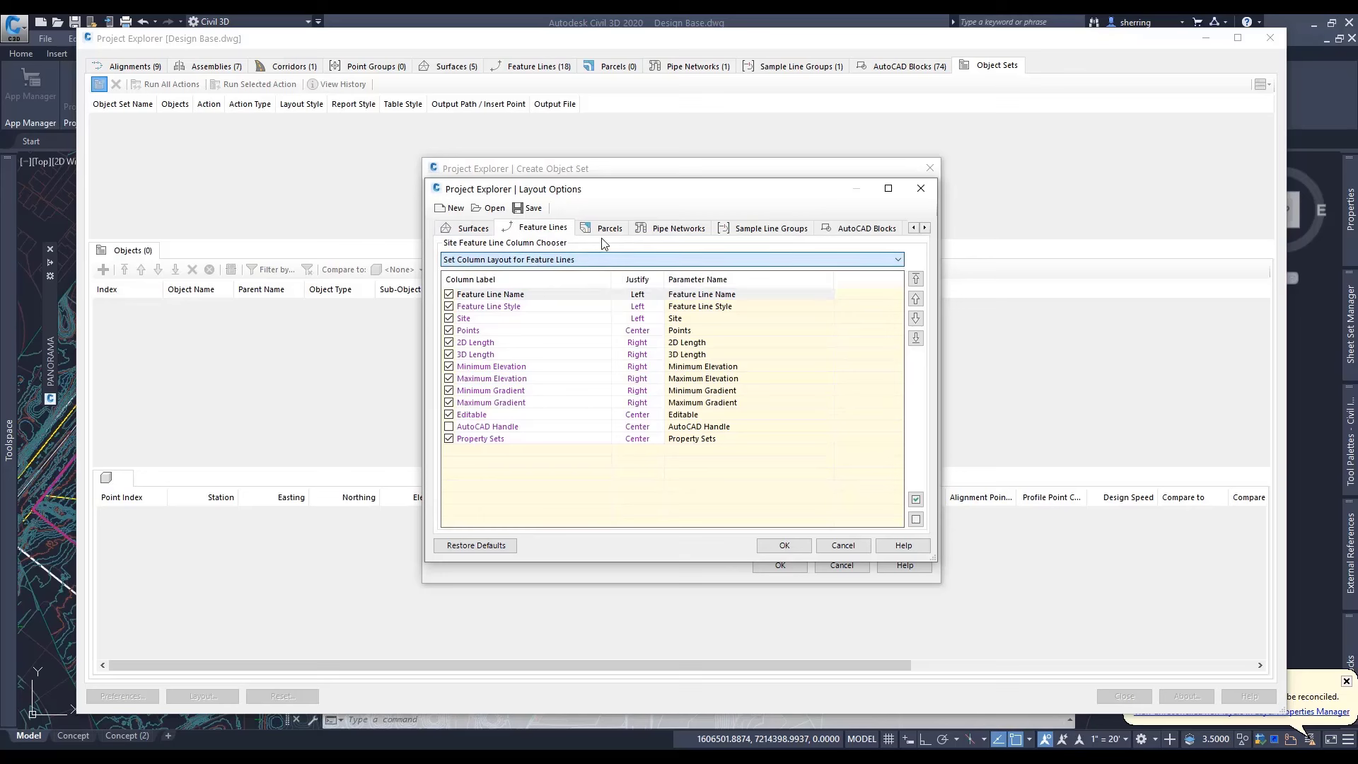
# Step: Return to the pipe network columns and save the layout style as Design Base.xmpt in the Documents folder
pyautogui.click(669, 229)
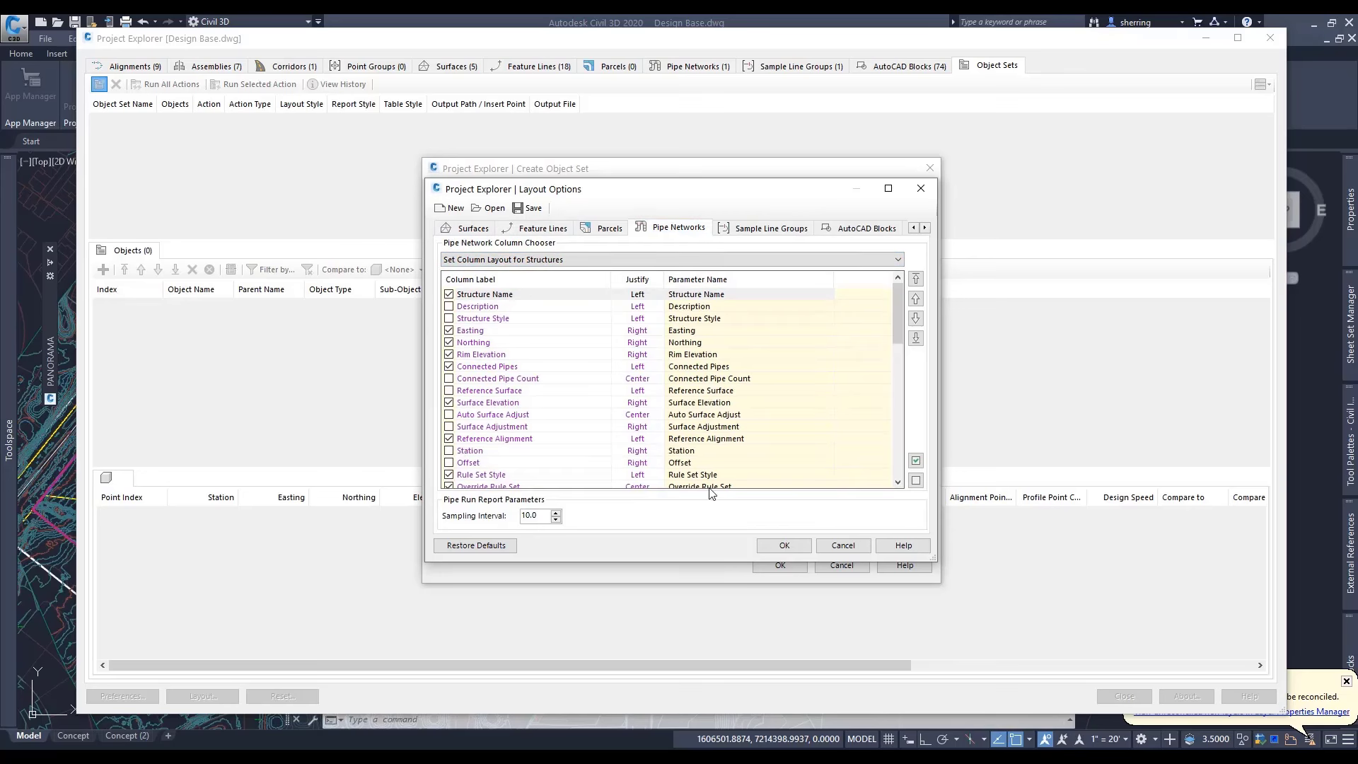
pyautogui.click(784, 545)
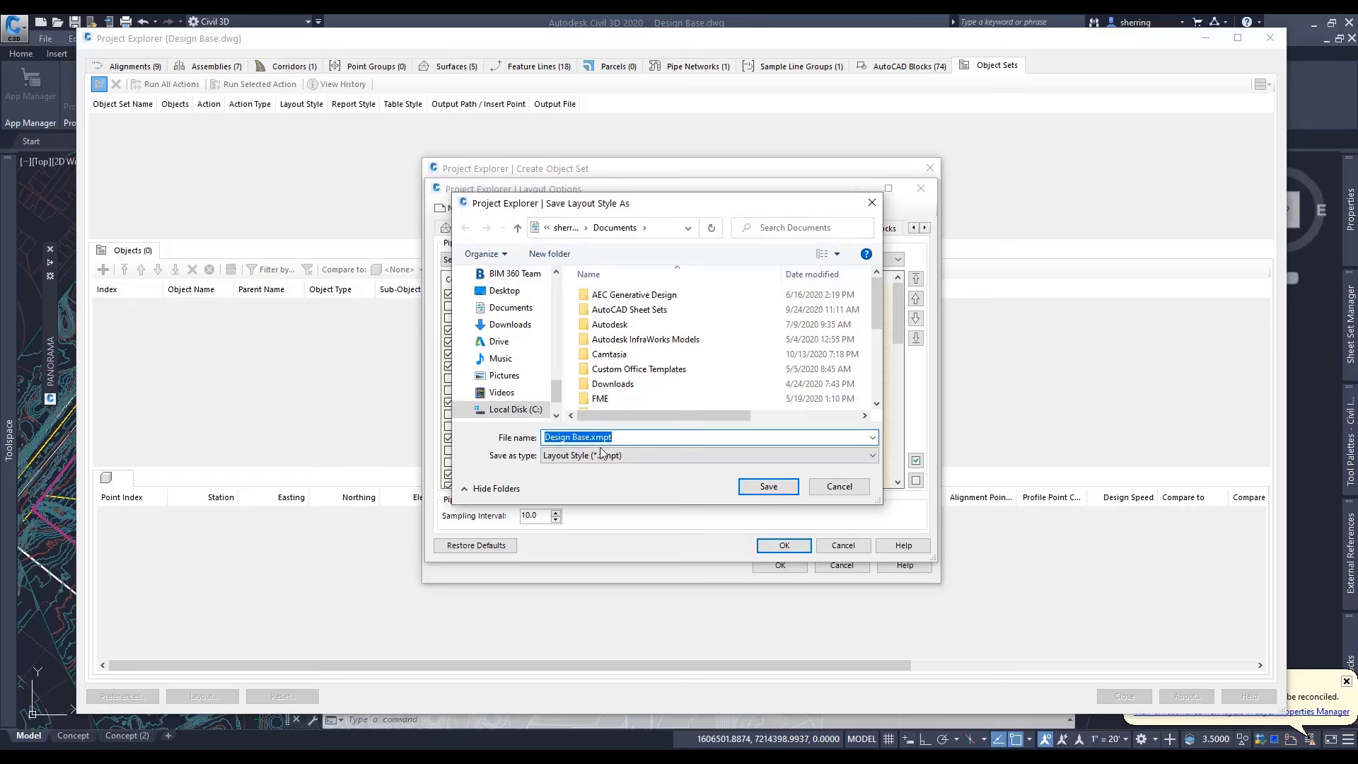
pyautogui.click(753, 486)
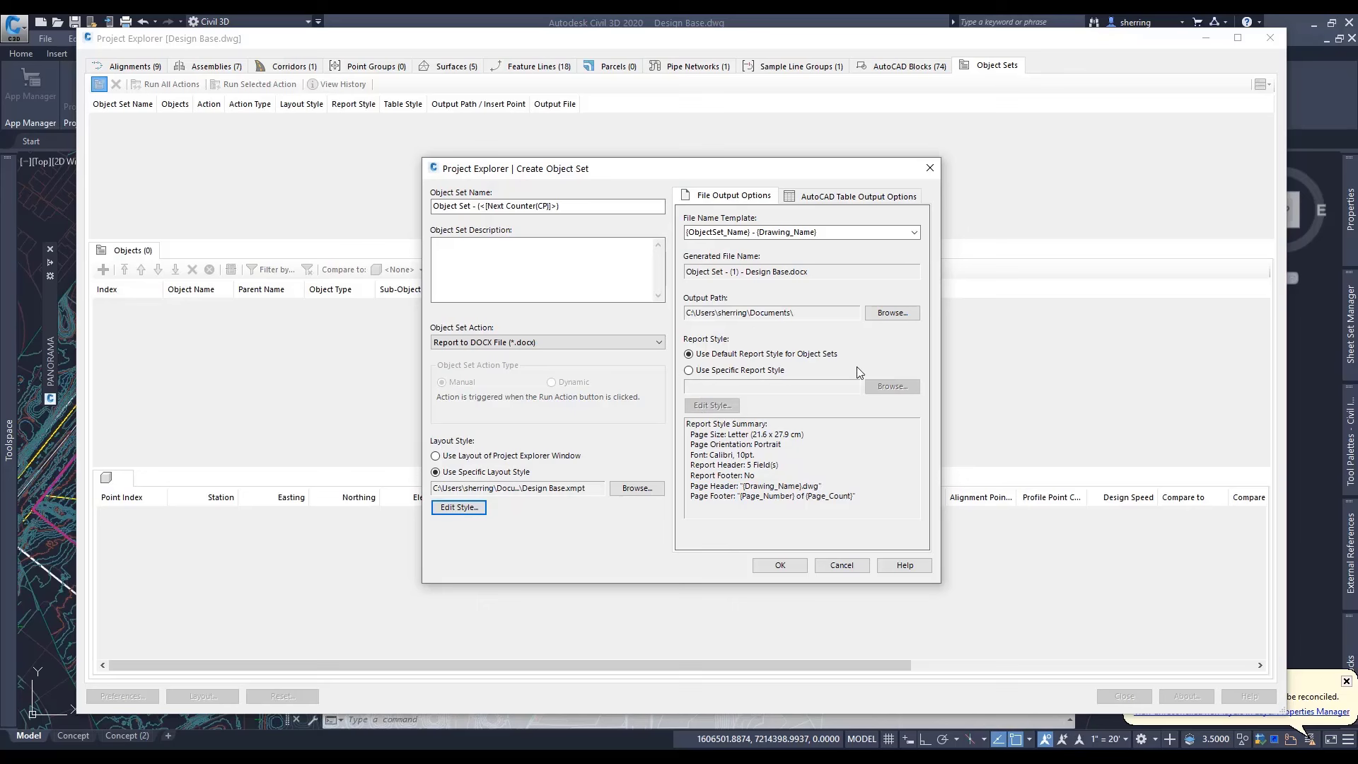
# Step: Use a specific report style for the object set and set its page size to A4 (21.0 x 29.7 cm)
pyautogui.click(718, 371)
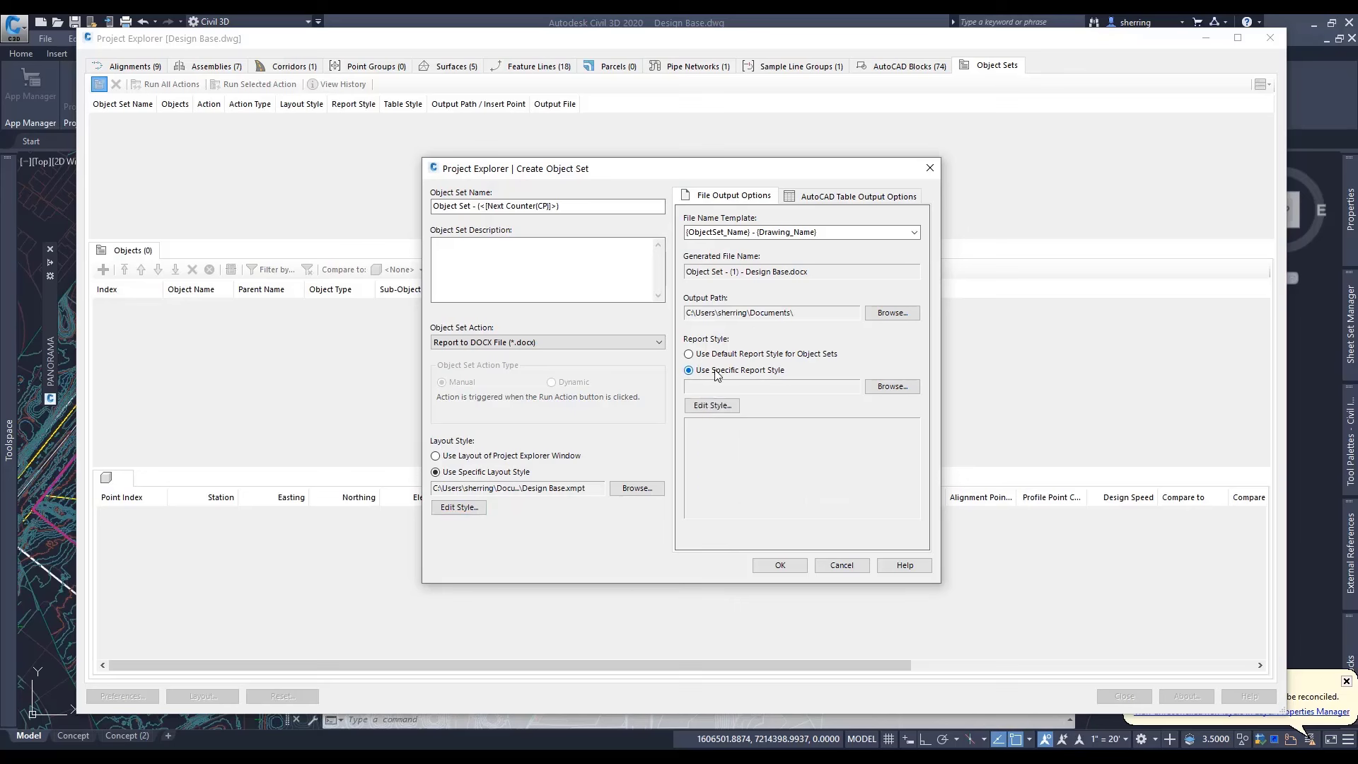
pyautogui.click(712, 406)
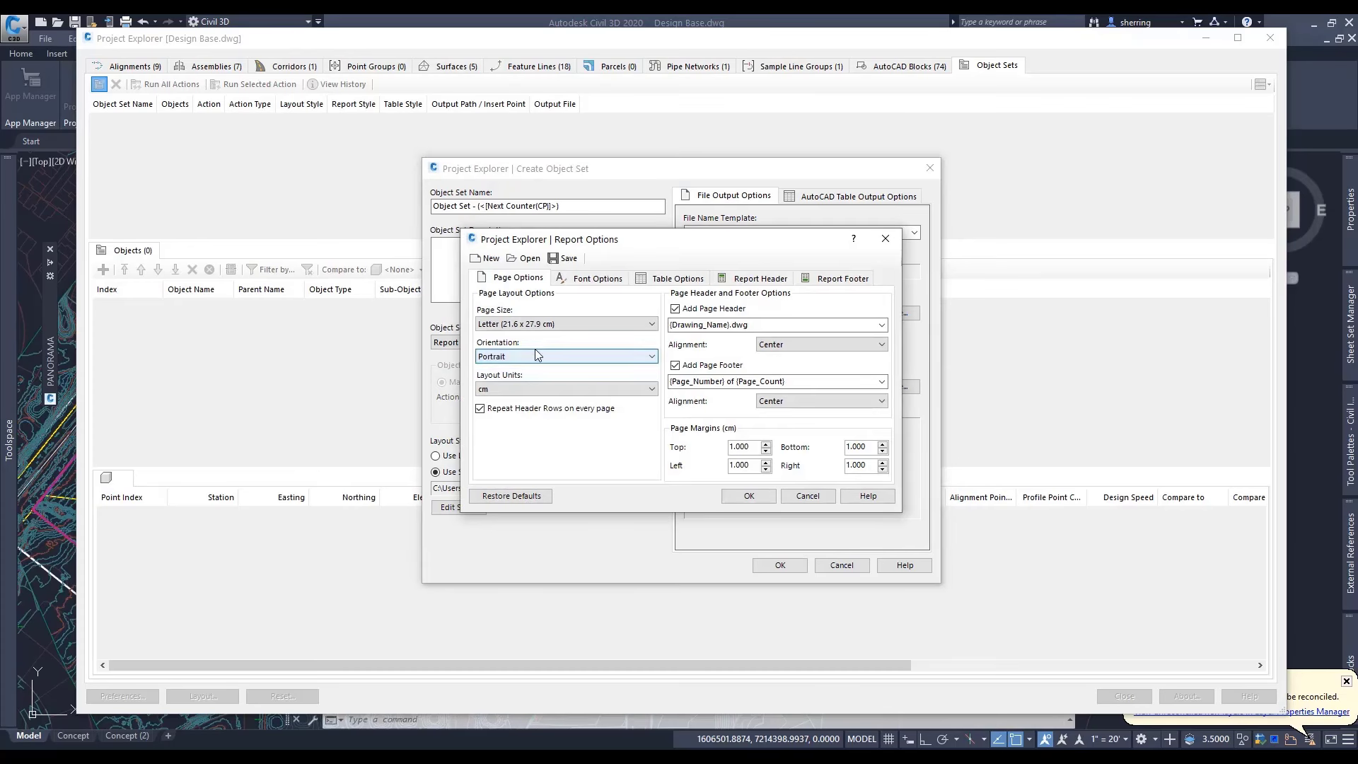
pyautogui.click(534, 324)
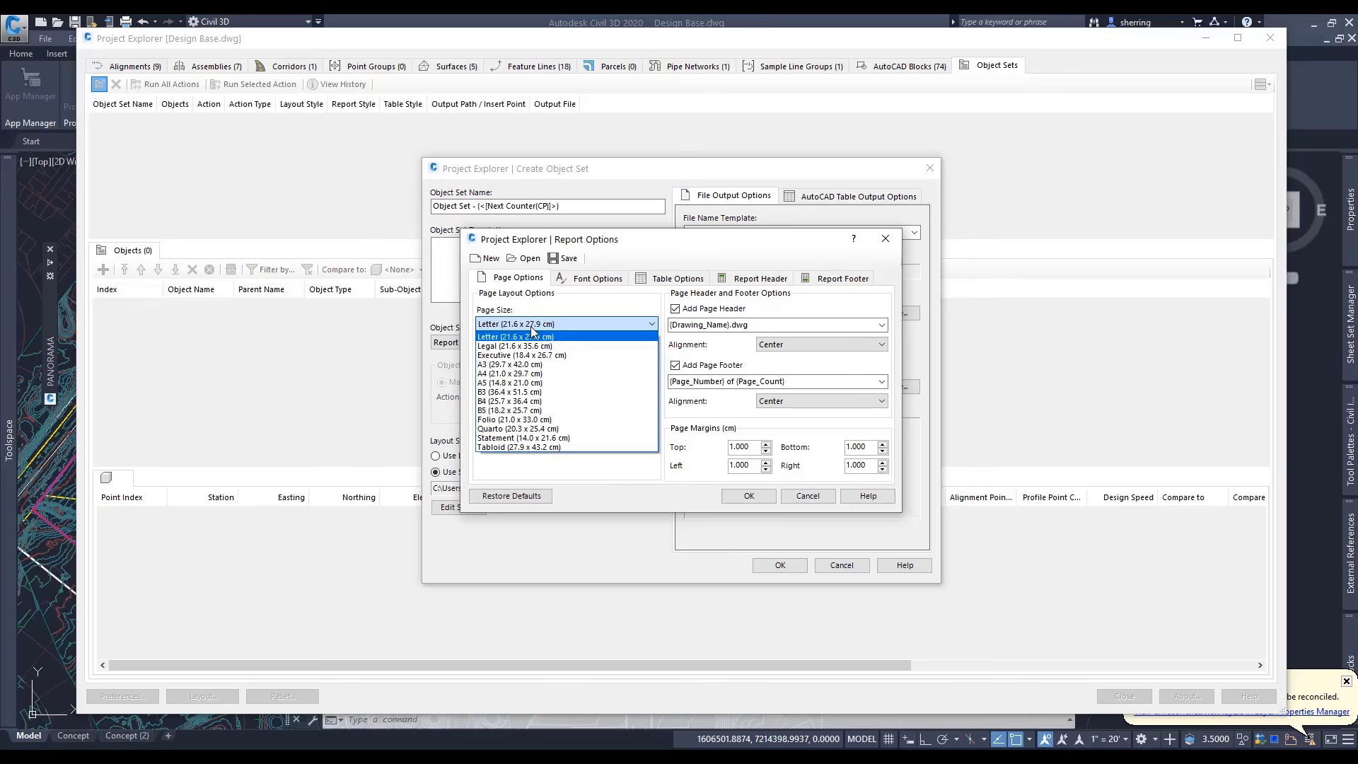
pyautogui.click(534, 373)
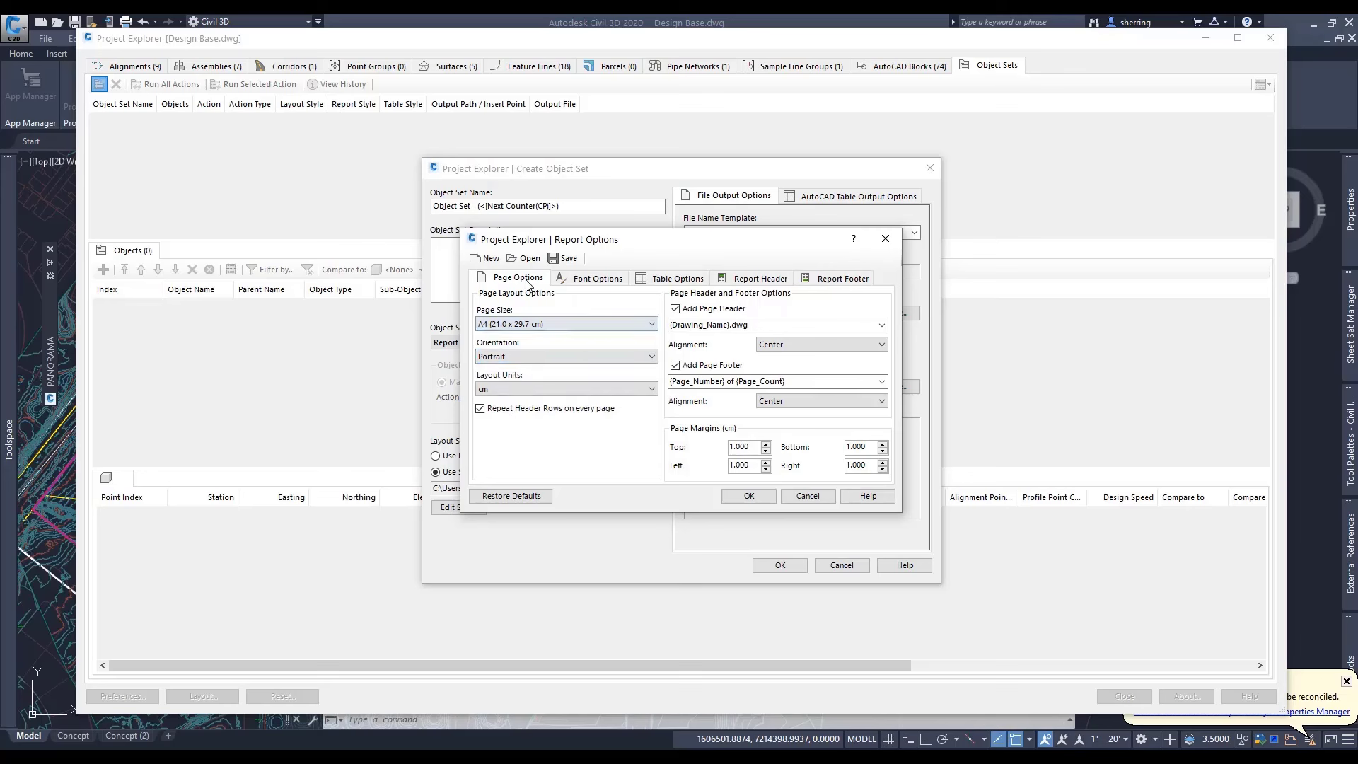
# Step: Set the report style's preferred font to RomanT and enter a new font size
pyautogui.click(594, 278)
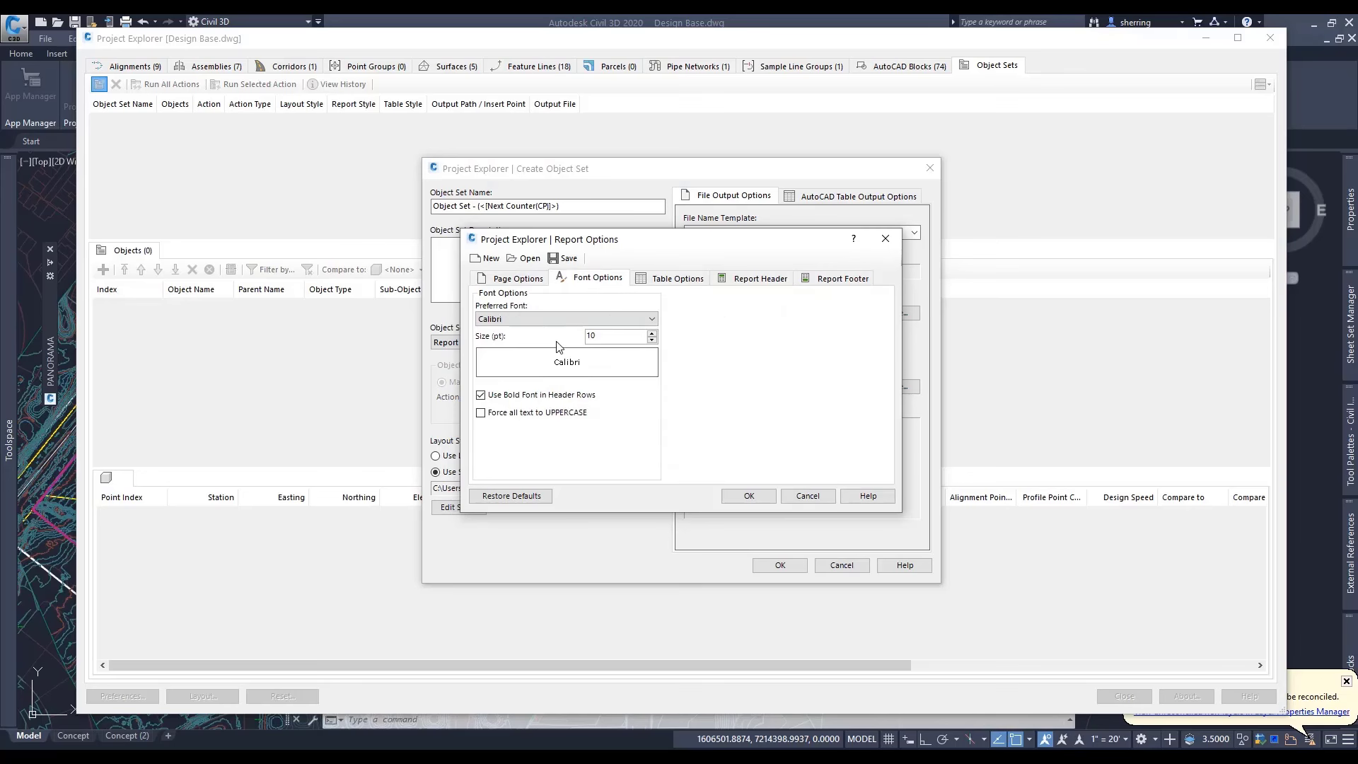
pyautogui.click(566, 319)
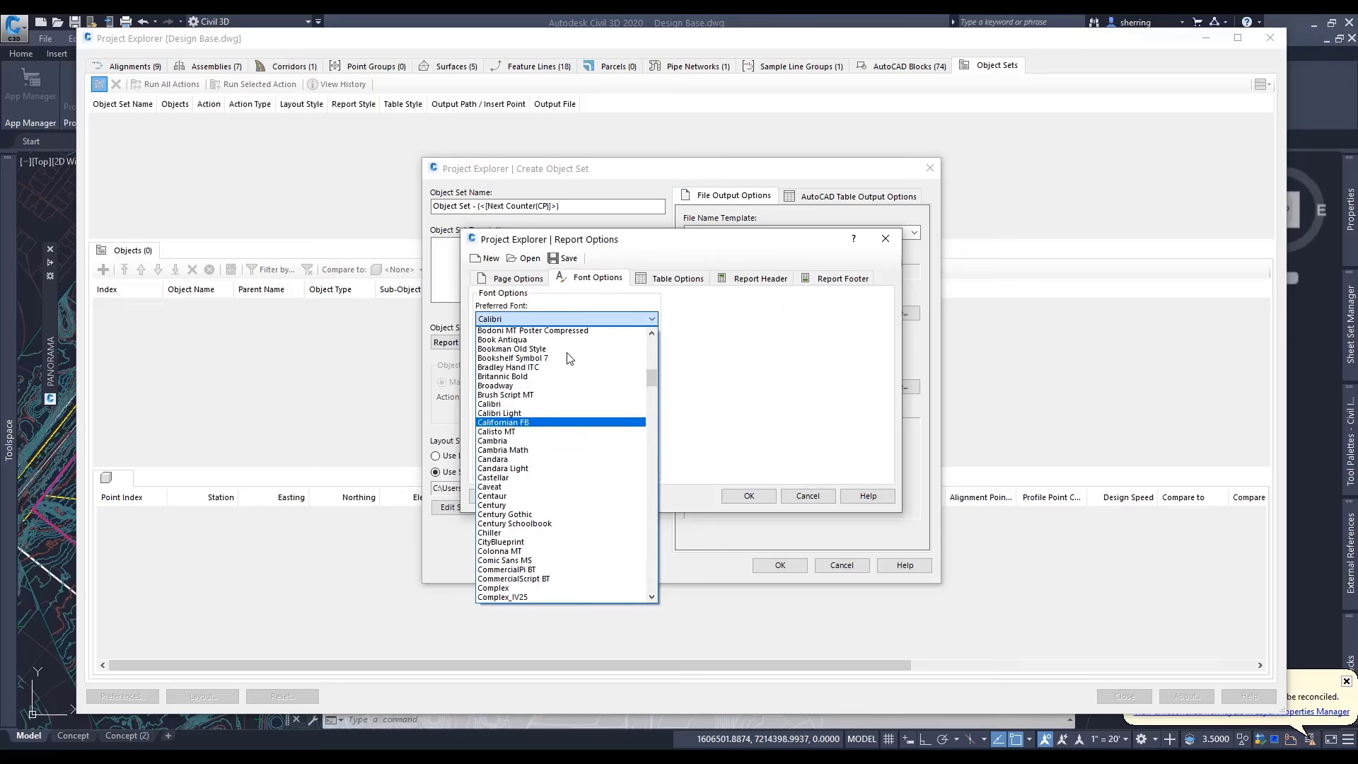
pyautogui.moveTo(651, 376); pyautogui.dragTo(647, 536)
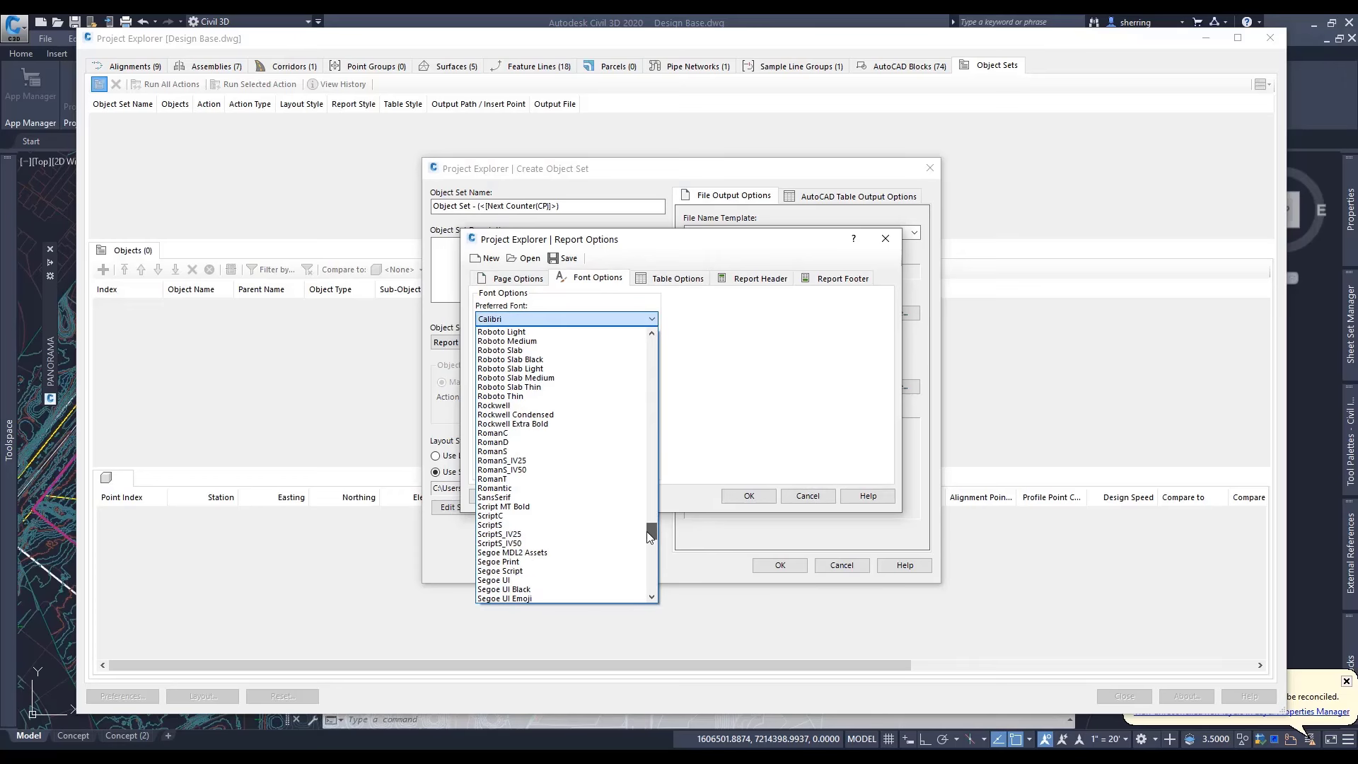
pyautogui.click(516, 479)
pyautogui.doubleClick(602, 335)
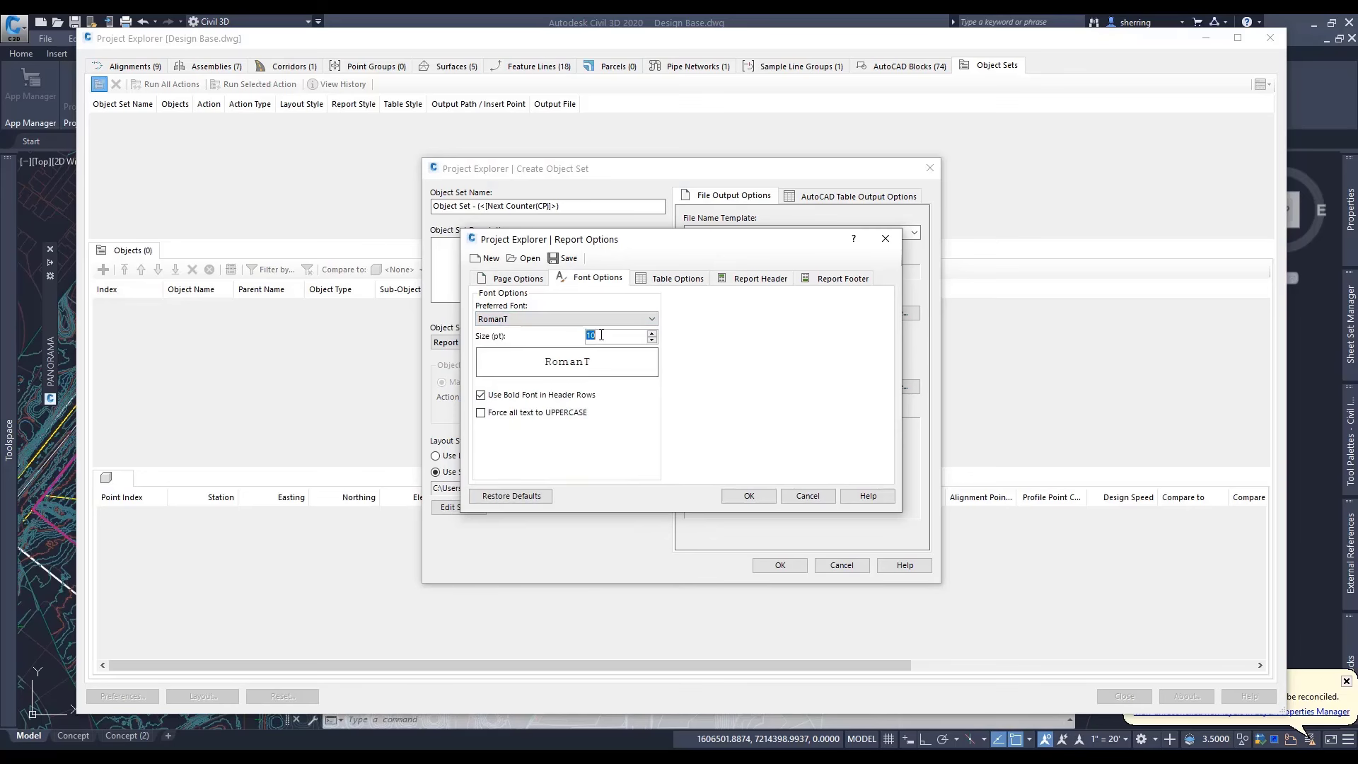
pyautogui.write('1')
# Step: Review the report style's table, header and footer options, and save the style as Design Base.xmpr
pyautogui.click(668, 278)
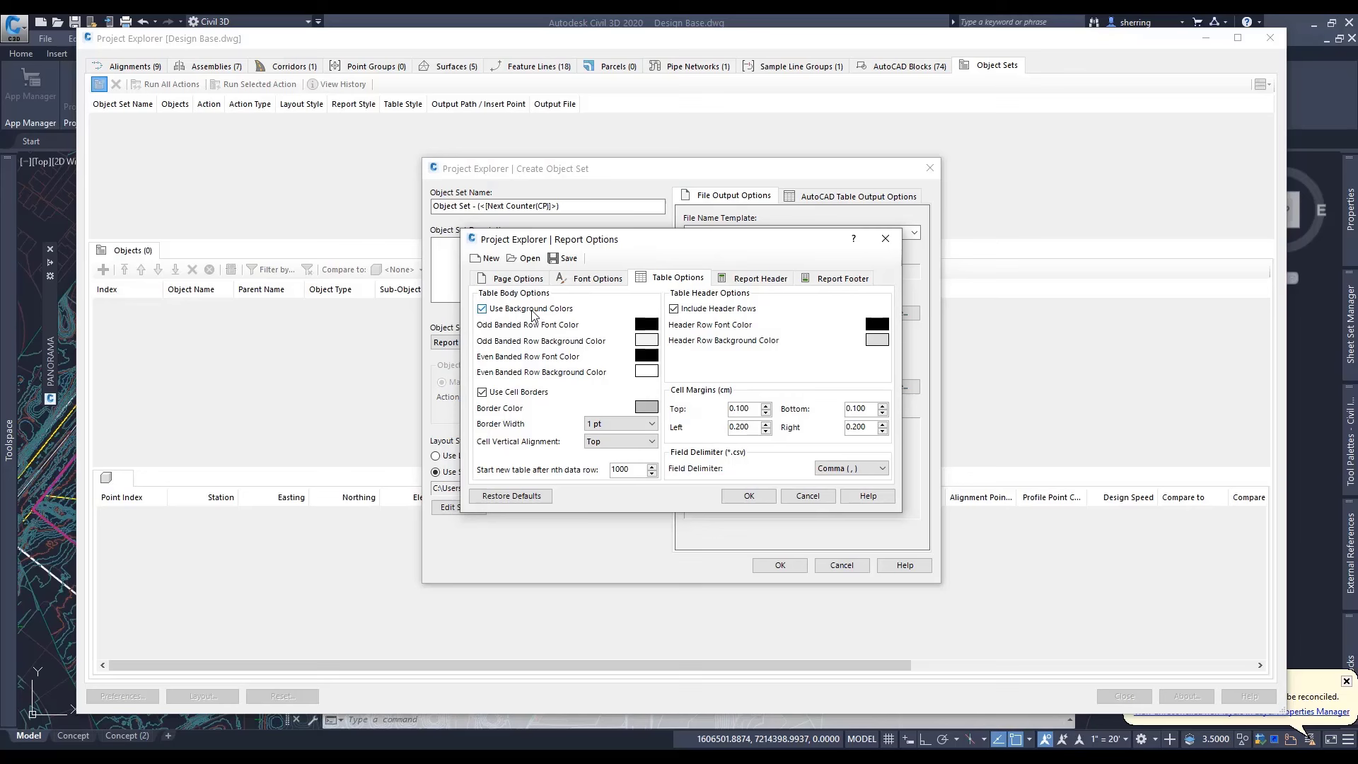
pyautogui.click(737, 282)
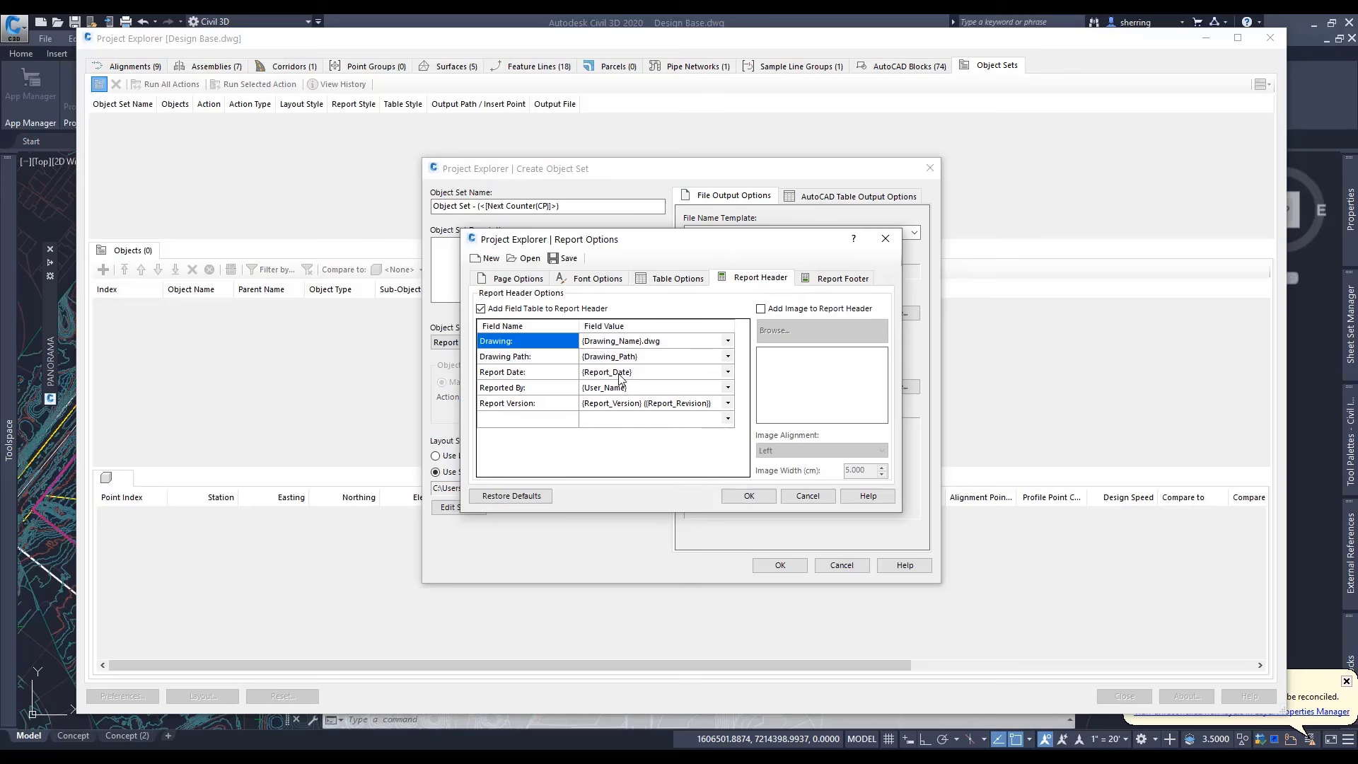
pyautogui.click(844, 278)
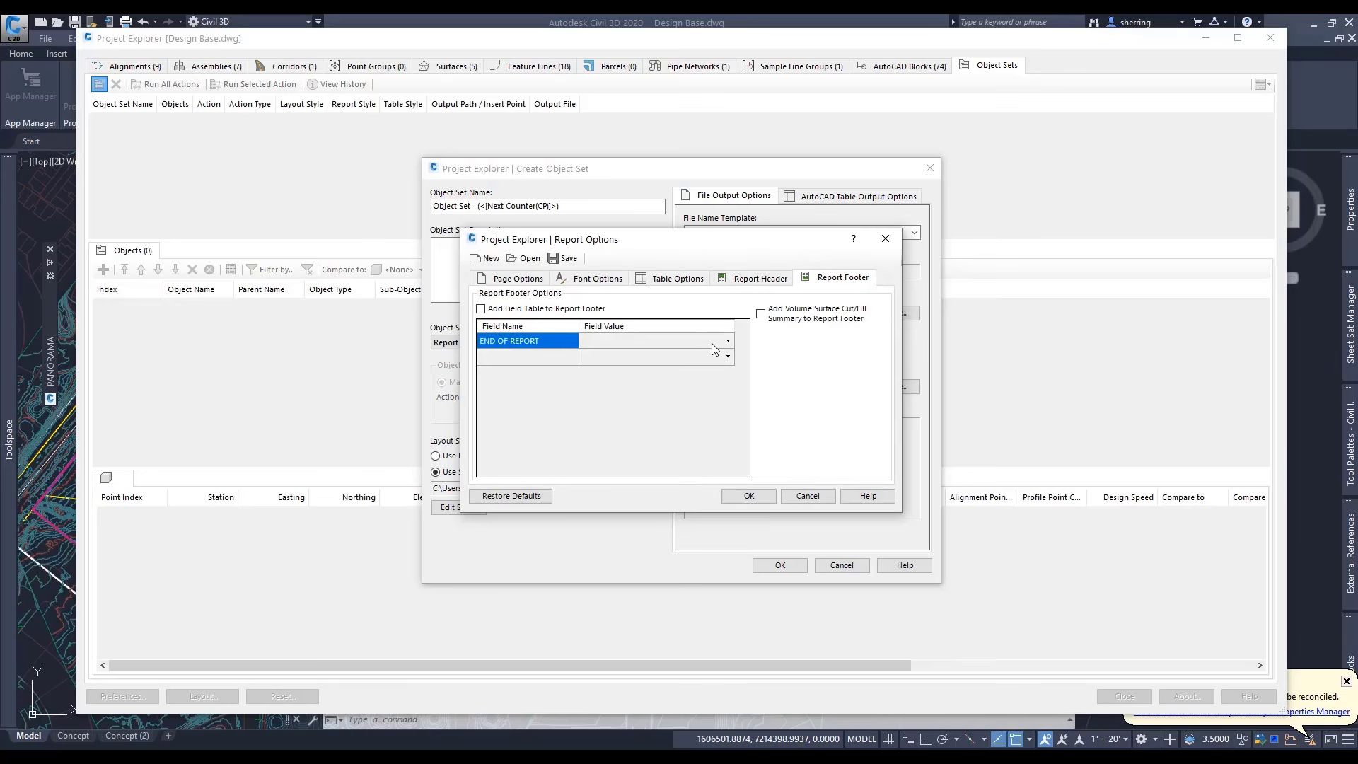
pyautogui.click(519, 278)
pyautogui.click(564, 258)
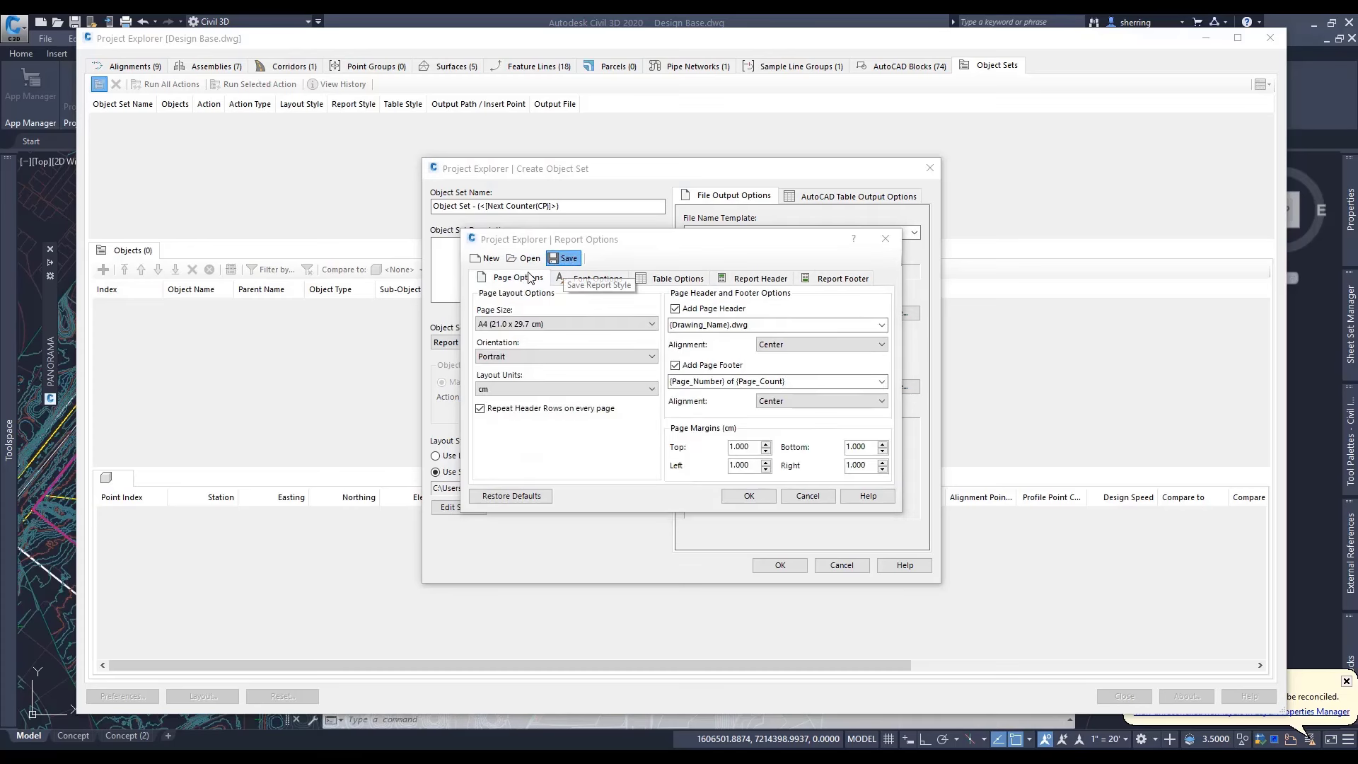
pyautogui.click(779, 546)
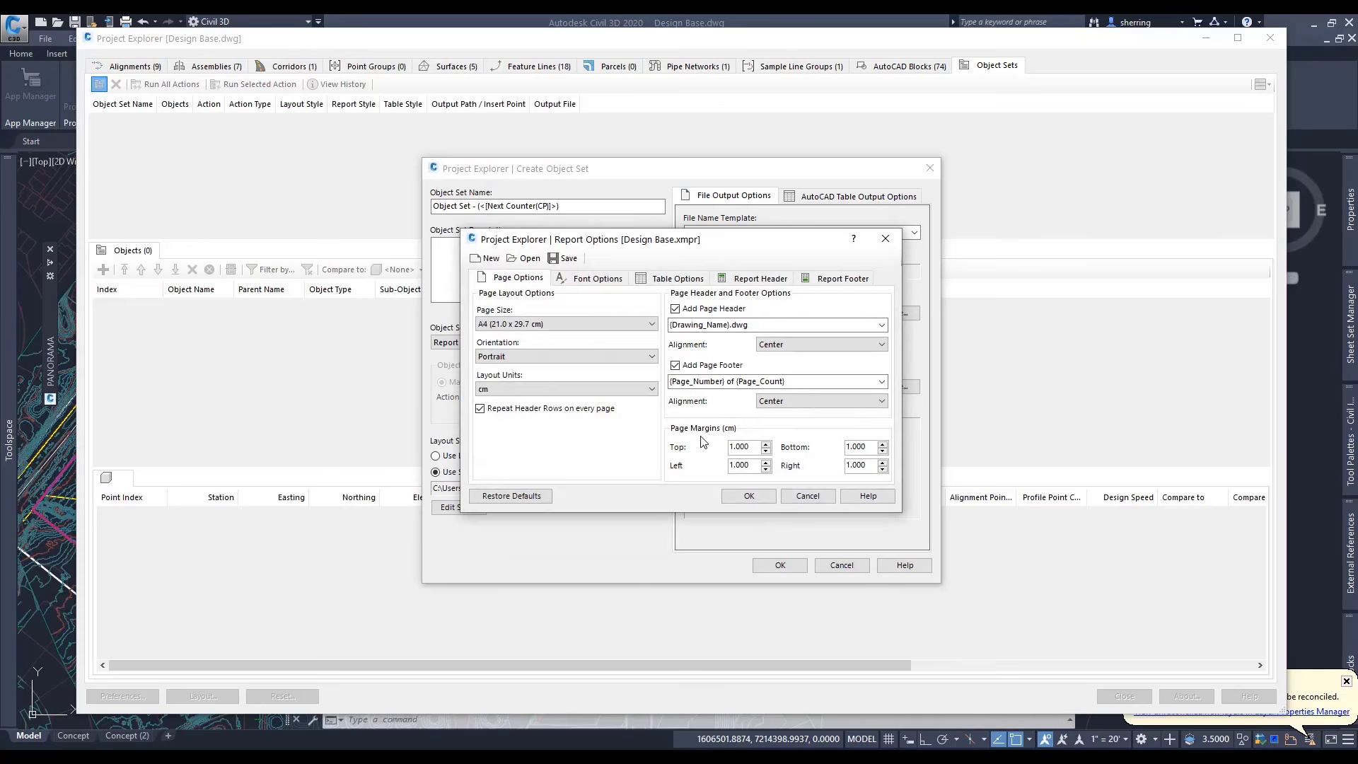
pyautogui.click(747, 495)
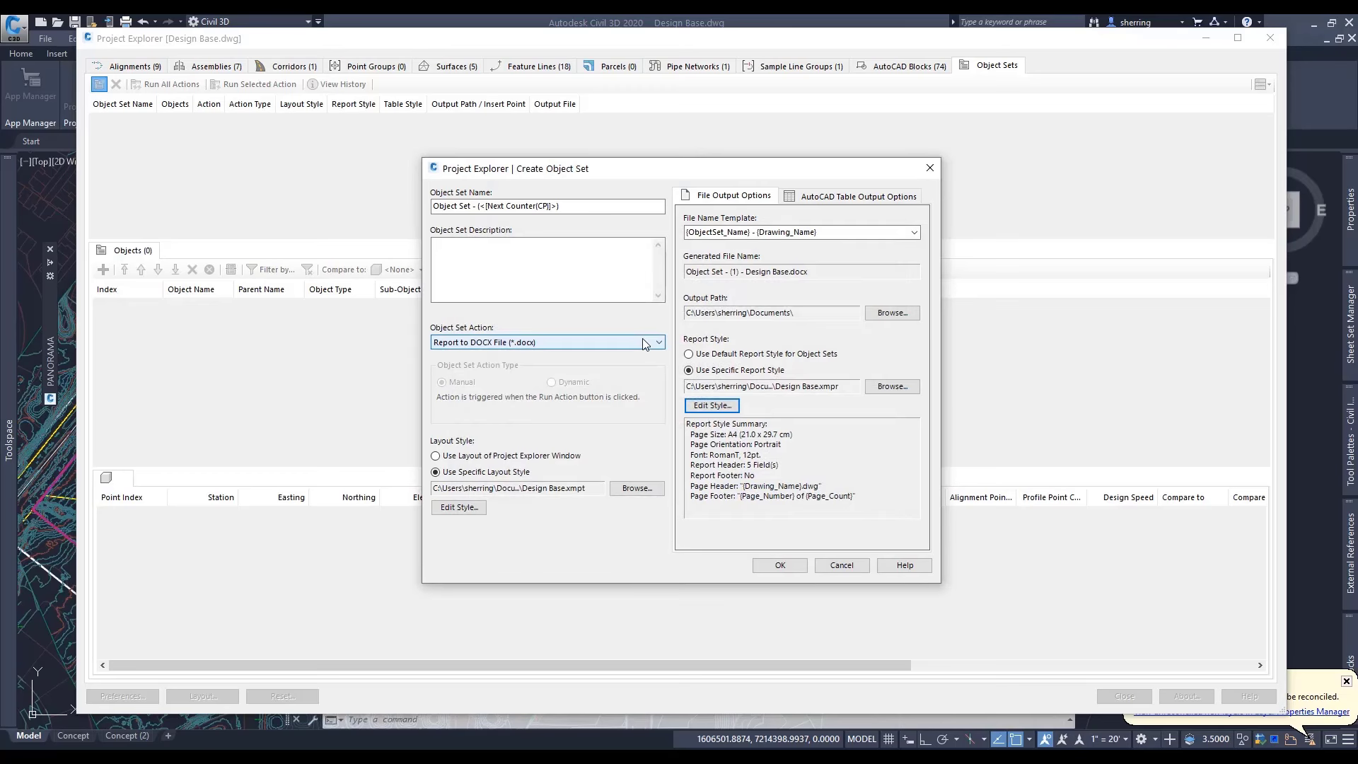
# Step: Create the object set with the chosen layout and report styles, and review the commands available for it
pyautogui.click(606, 287)
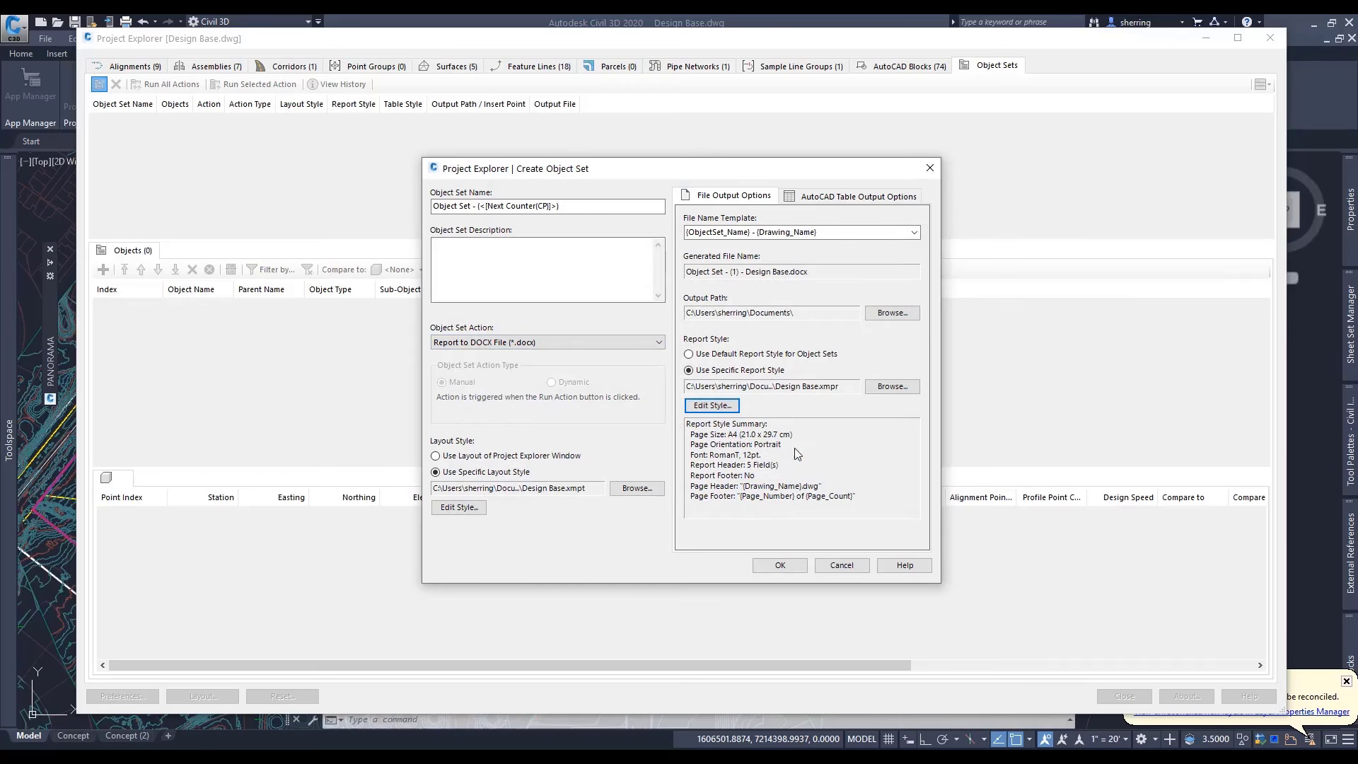
pyautogui.click(790, 566)
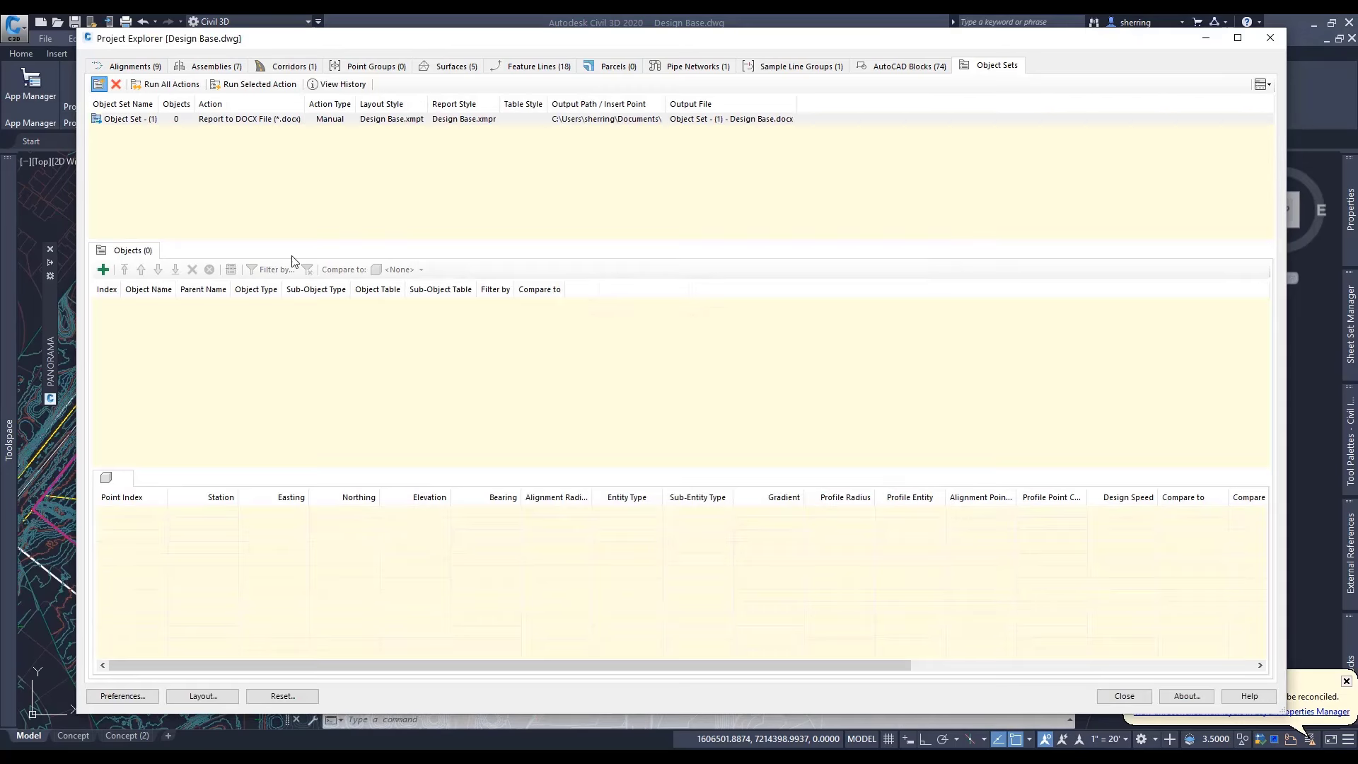
pyautogui.click(142, 121)
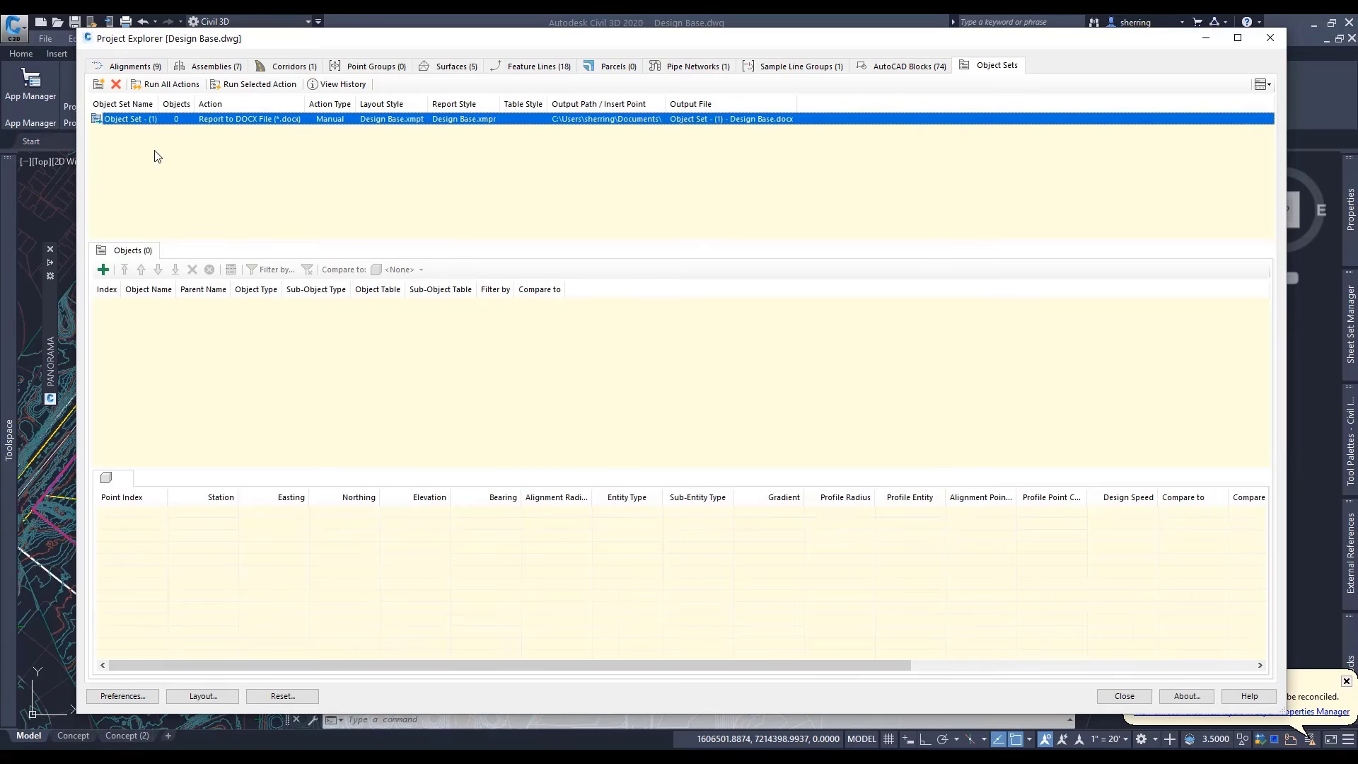
pyautogui.click(139, 127)
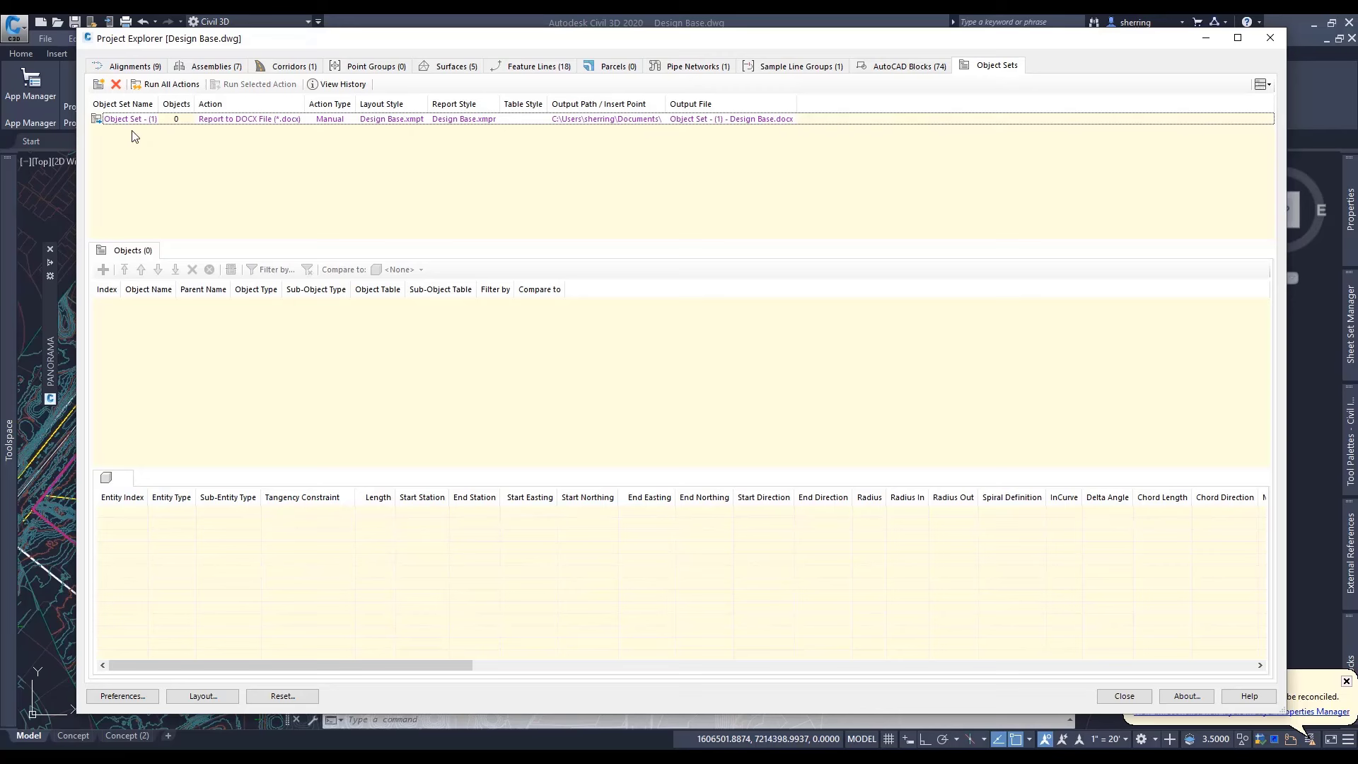
pyautogui.click(159, 123)
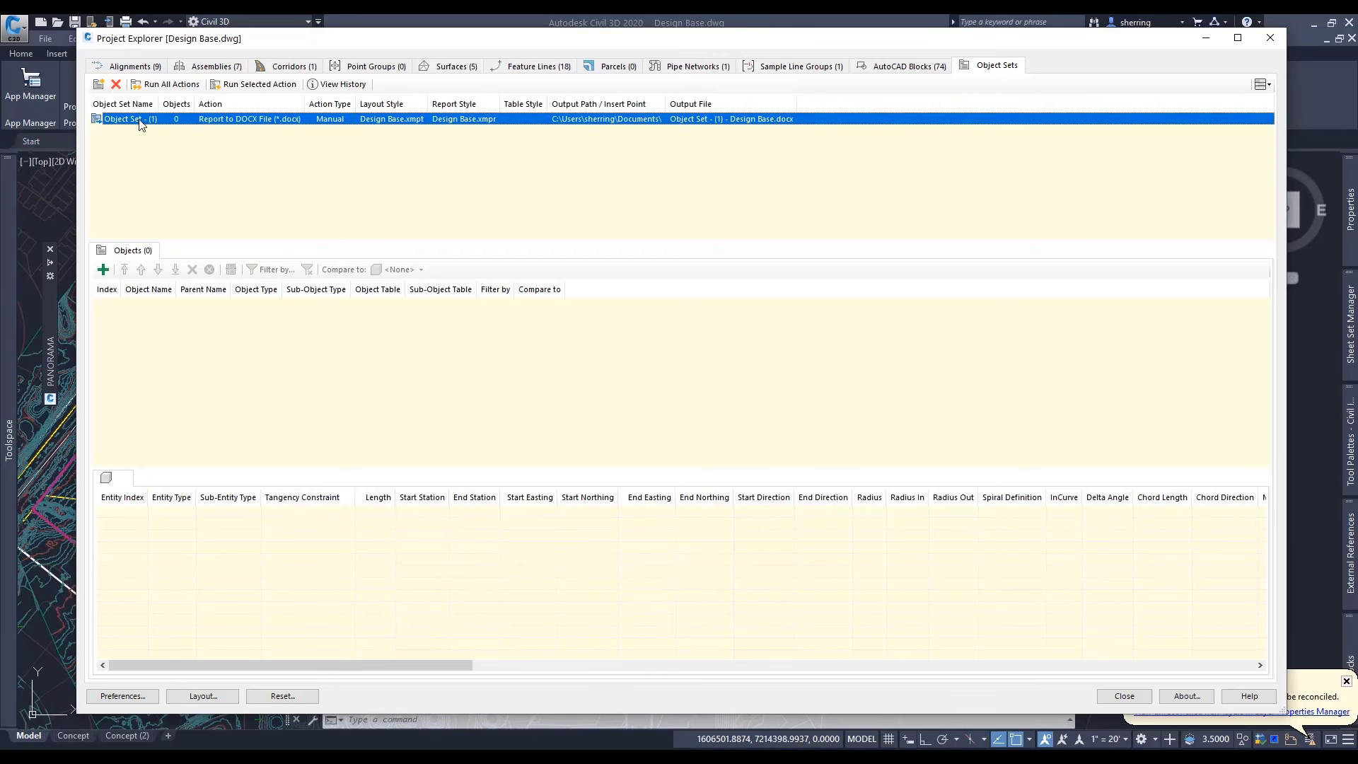
pyautogui.rightClick(150, 121)
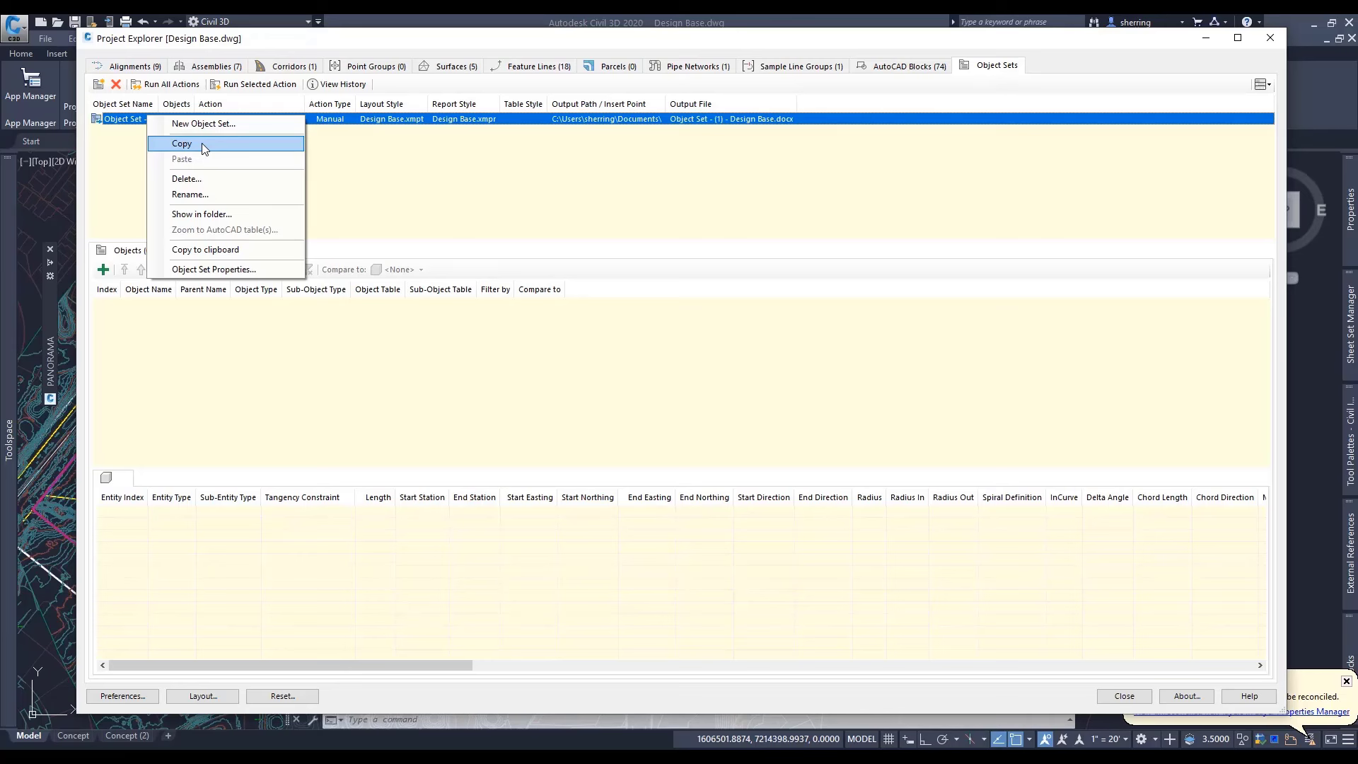
# Step: Add the LEGACY FARMS corridor to Object Set - (1)
pyautogui.click(132, 122)
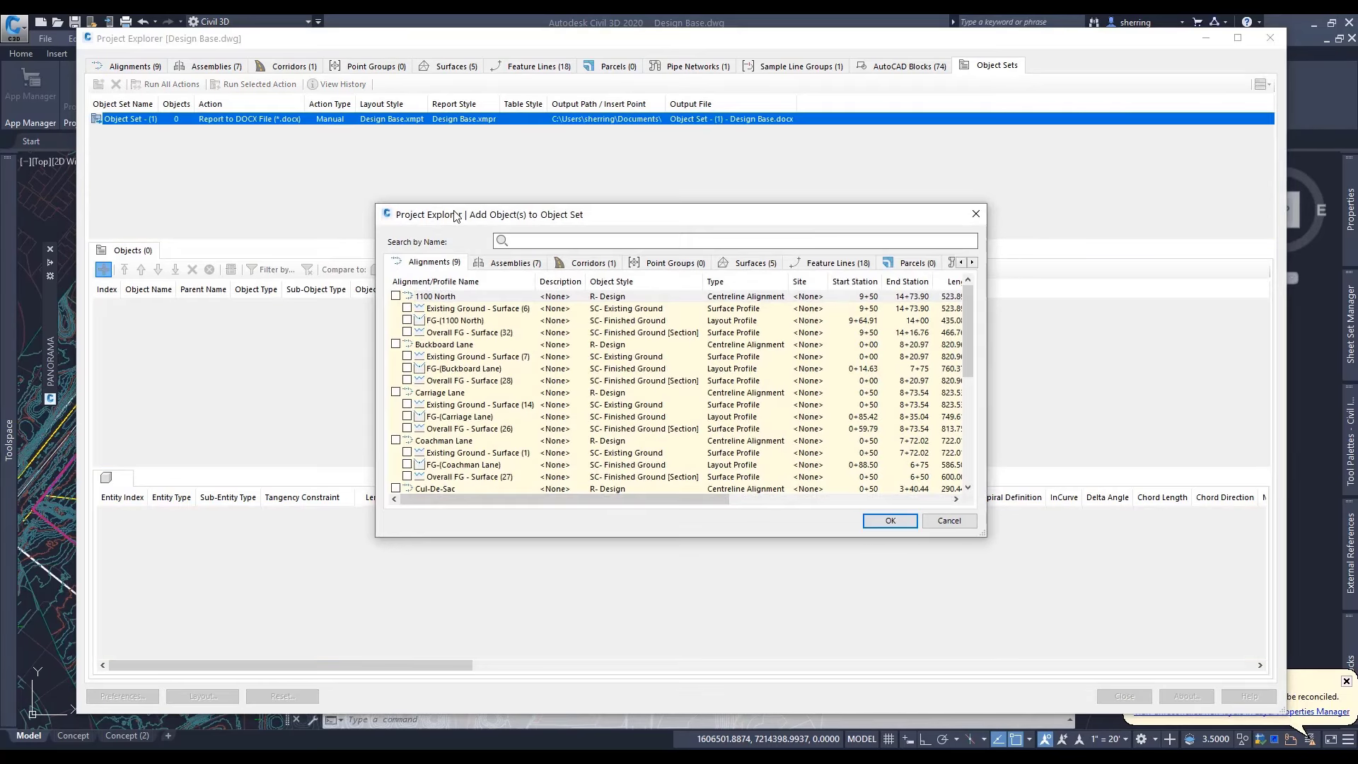
pyautogui.moveTo(464, 216); pyautogui.dragTo(372, 204)
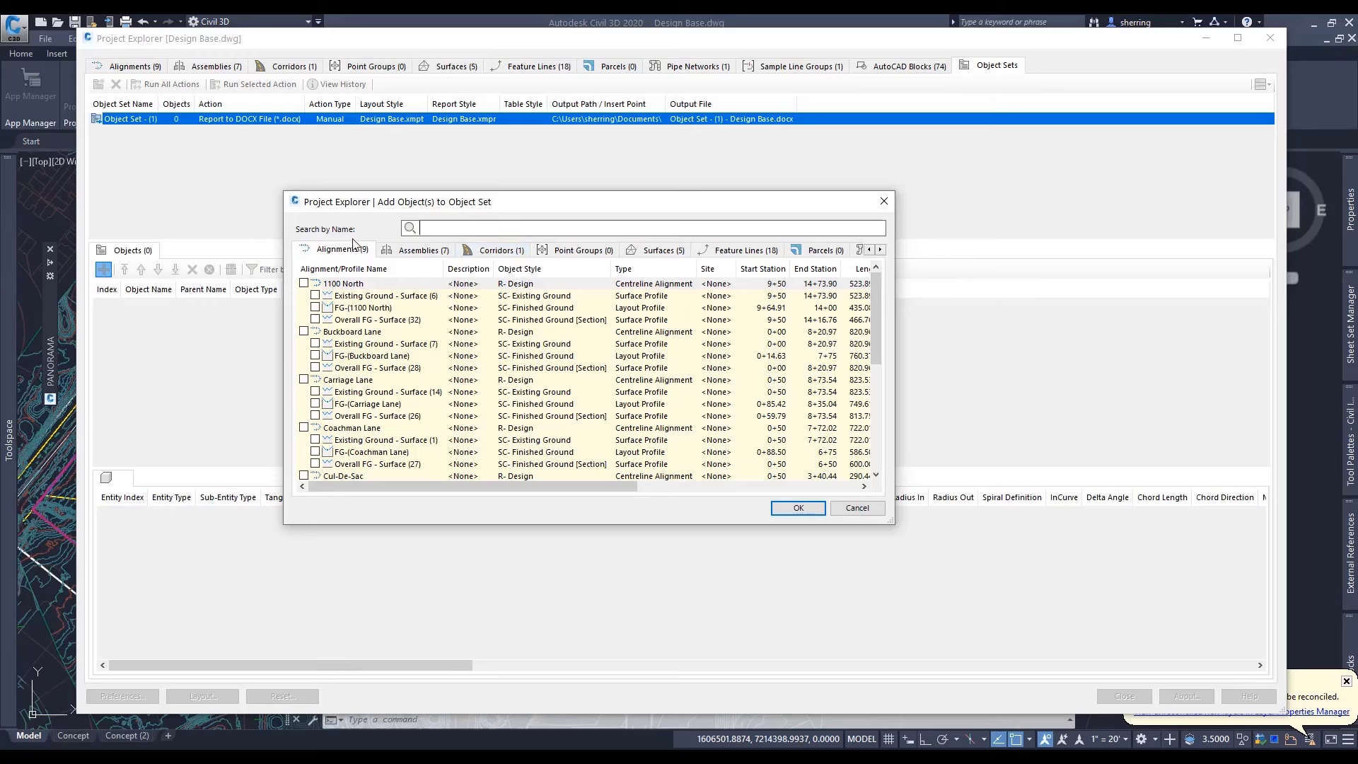
pyautogui.click(487, 254)
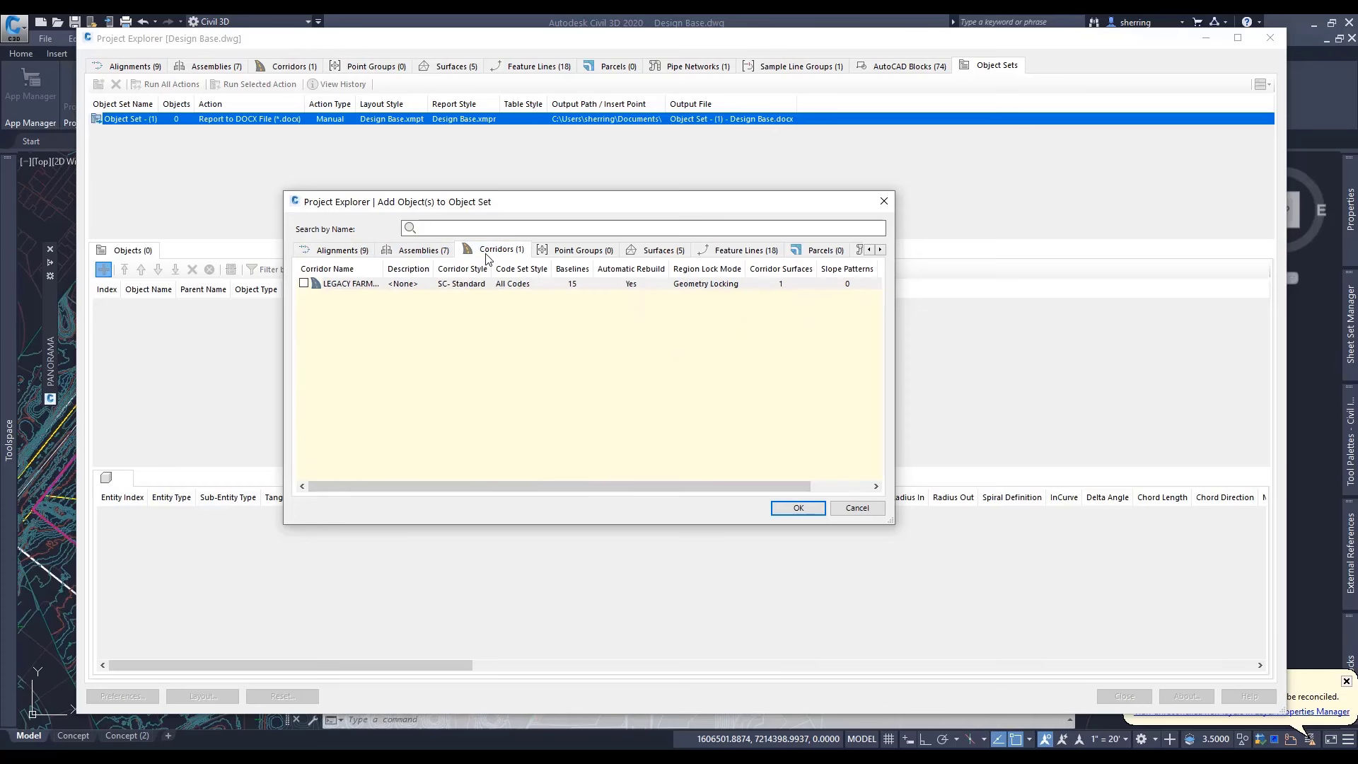
pyautogui.click(304, 283)
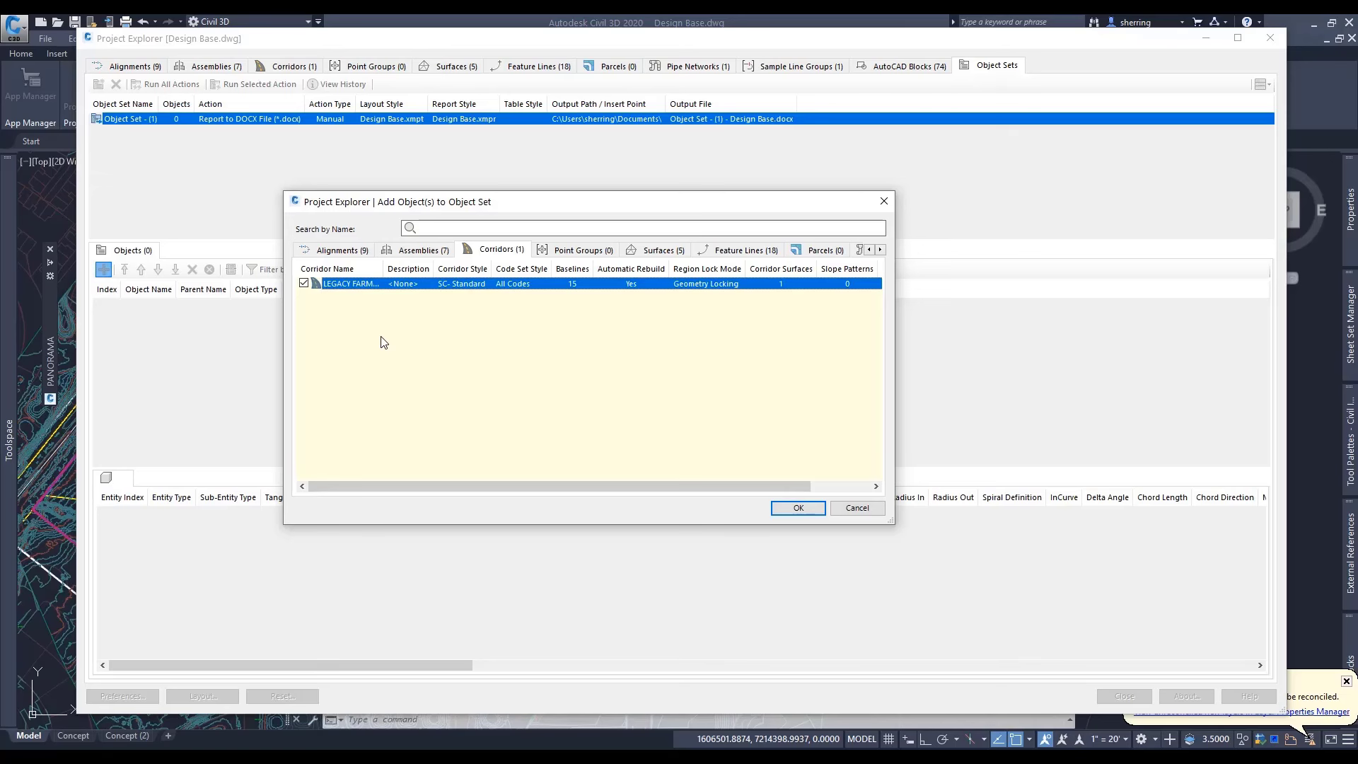
pyautogui.click(800, 509)
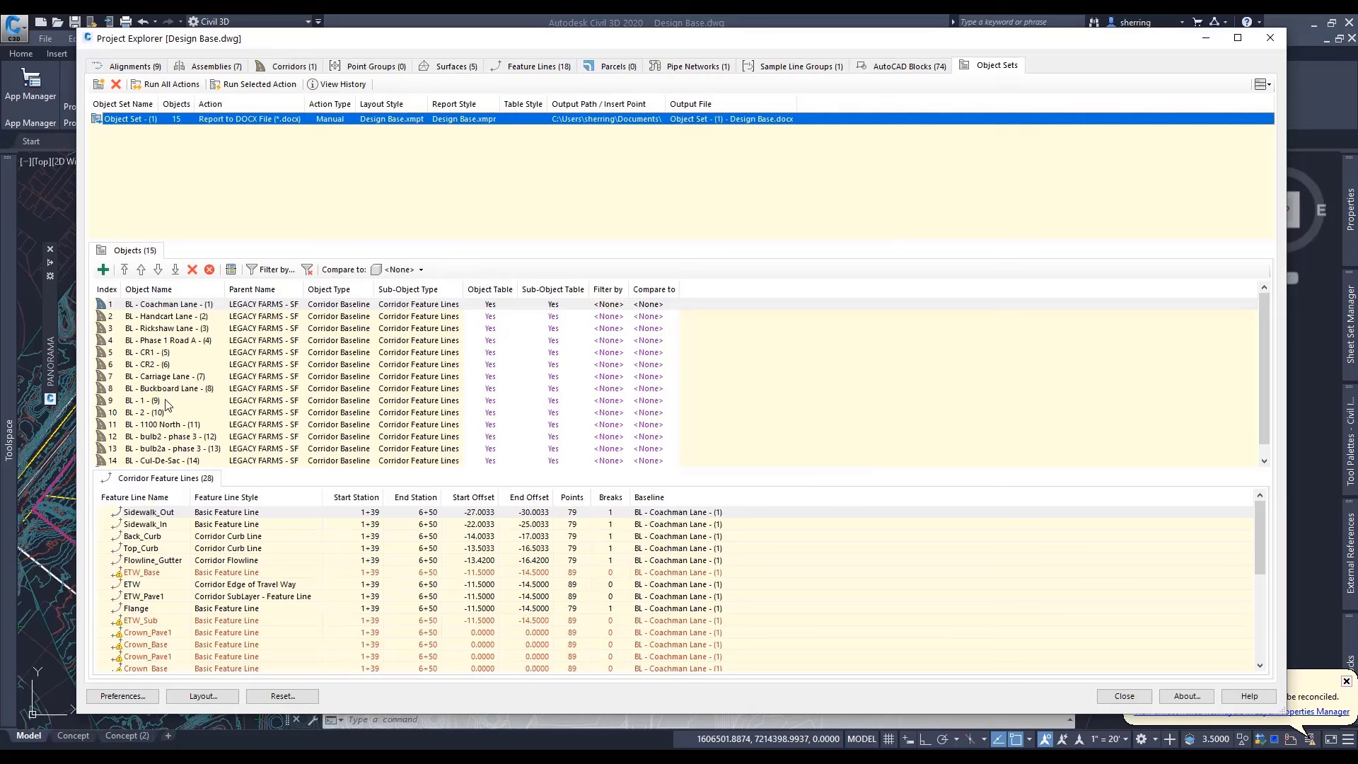
# Step: Remove the CR1, CR2, 1, 2 and both cul-de-sac corridor baselines from the object set
pyautogui.click(167, 353)
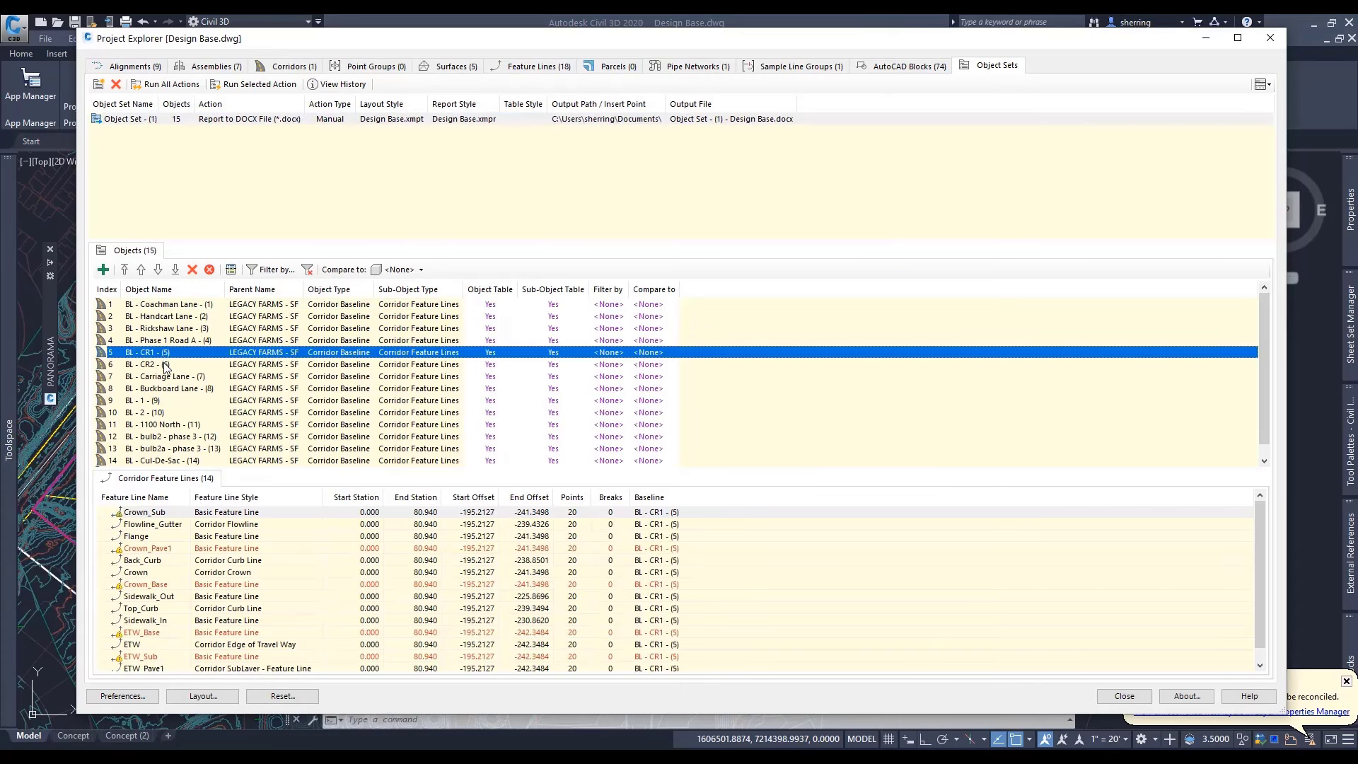
pyautogui.click(192, 270)
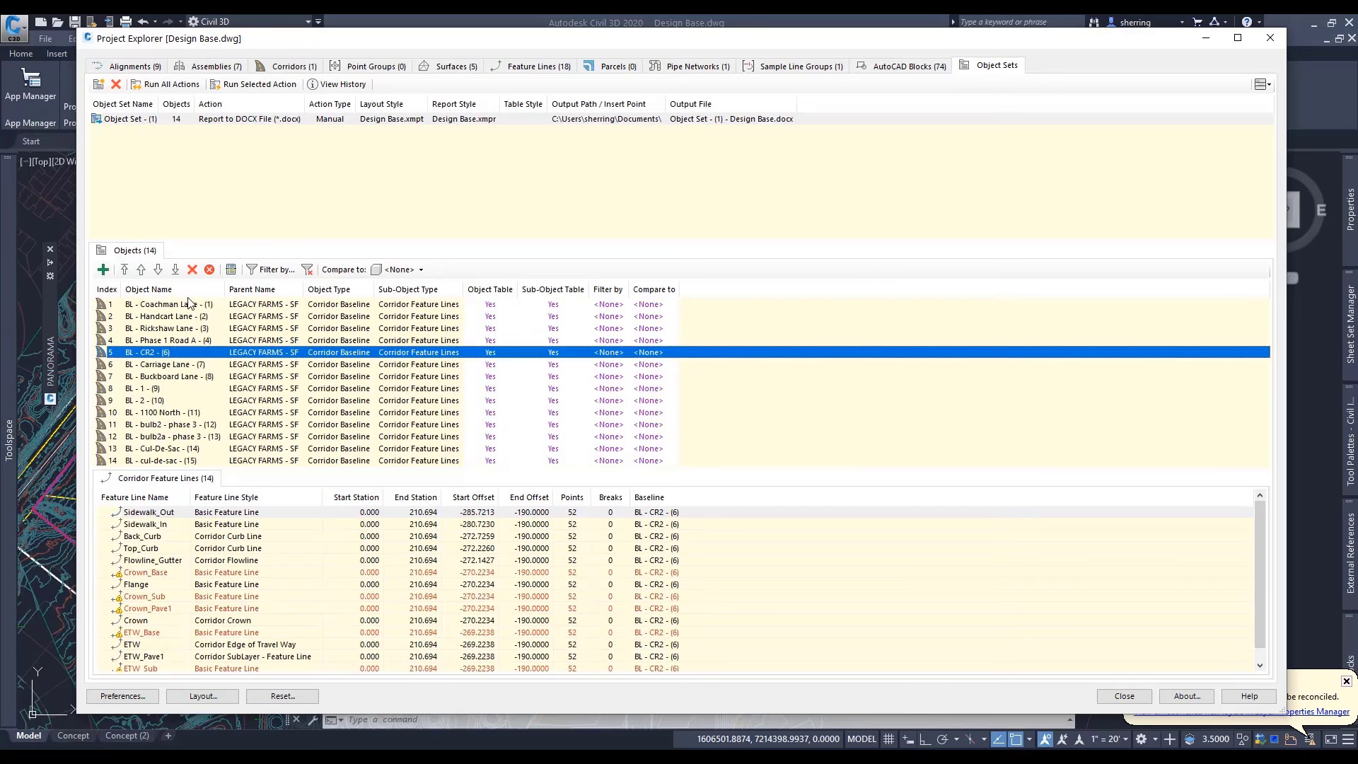
pyautogui.click(191, 270)
pyautogui.click(163, 377)
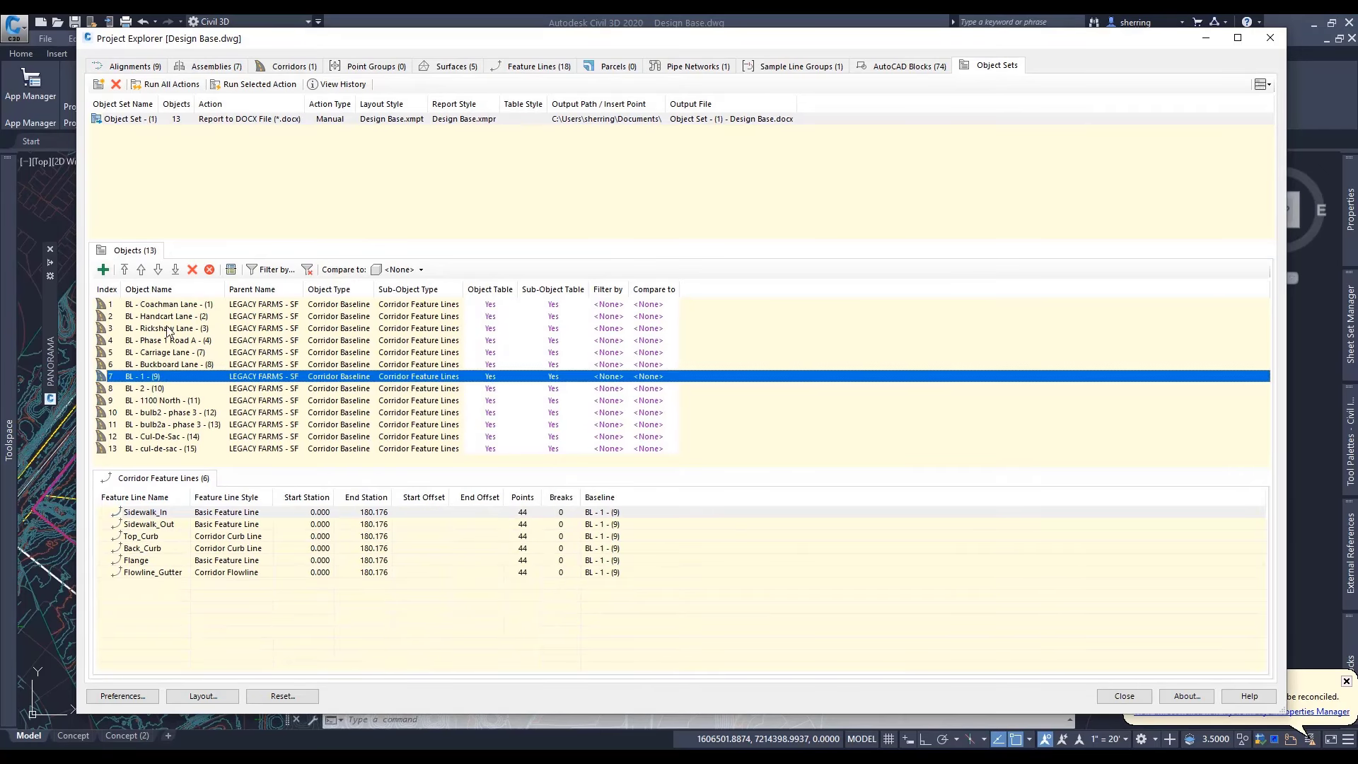
pyautogui.click(191, 270)
pyautogui.click(165, 376)
pyautogui.click(192, 270)
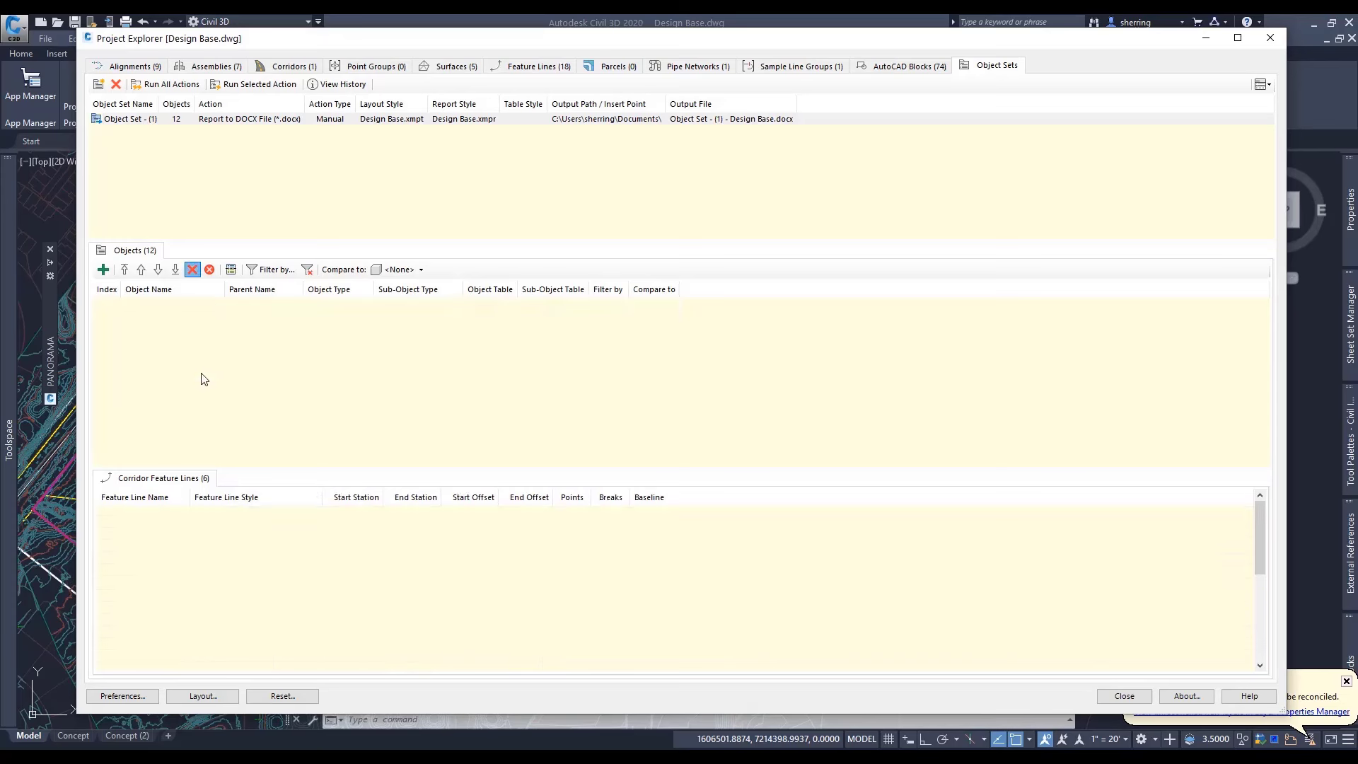
pyautogui.click(191, 413)
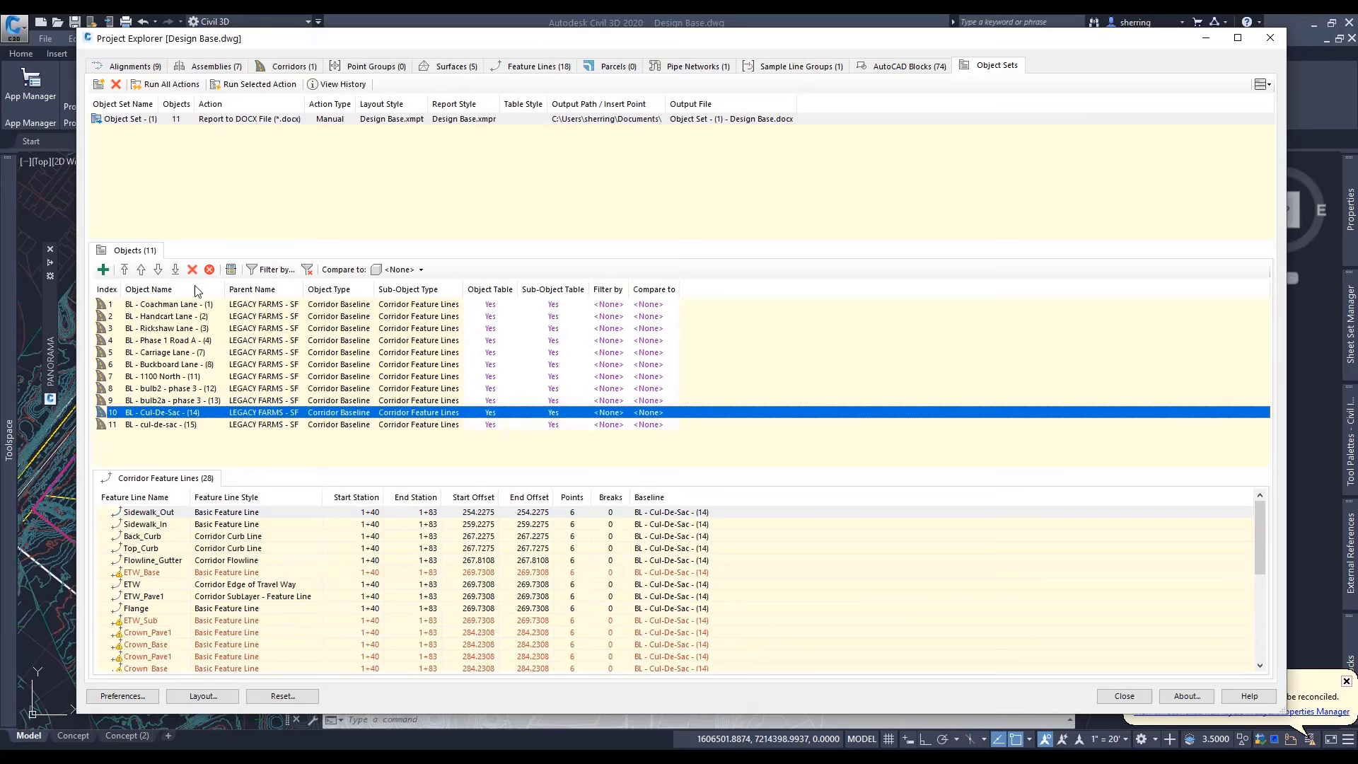
pyautogui.click(192, 269)
pyautogui.click(185, 412)
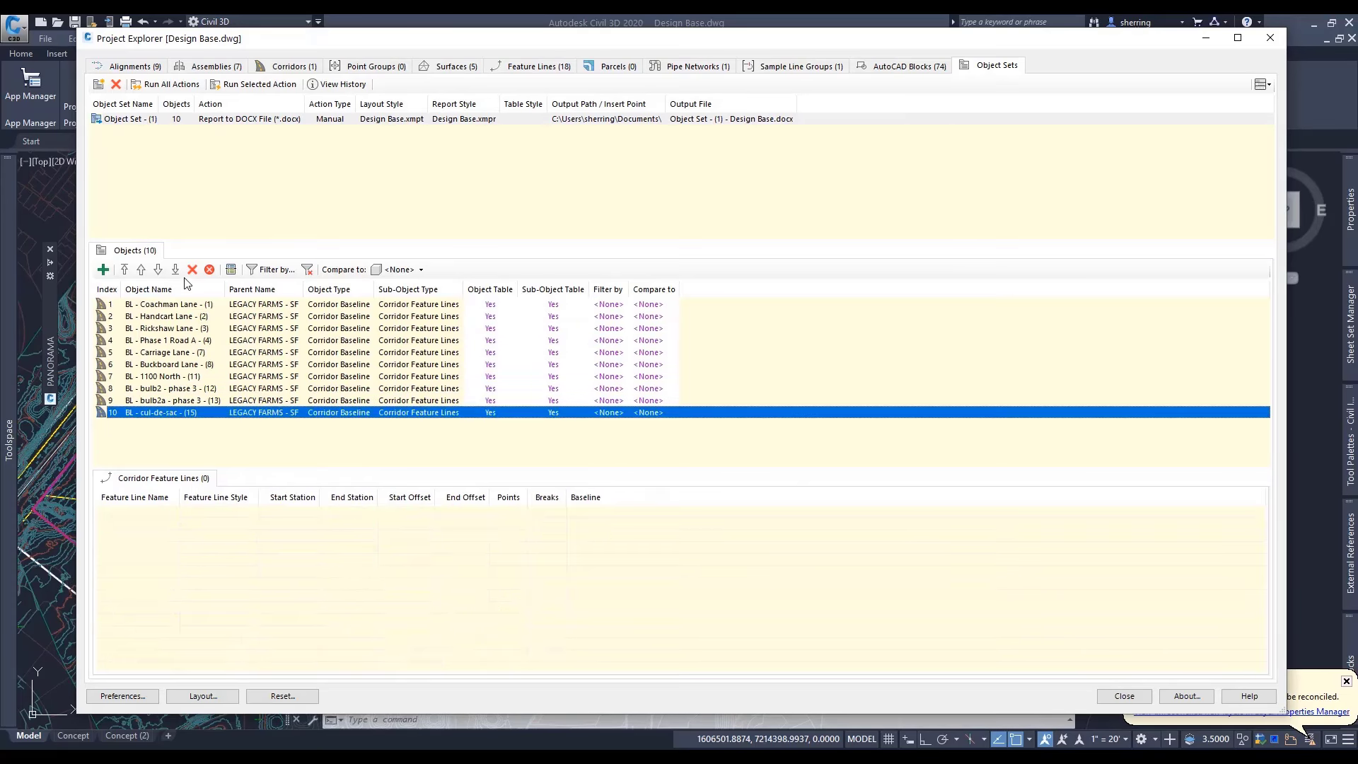
pyautogui.click(192, 269)
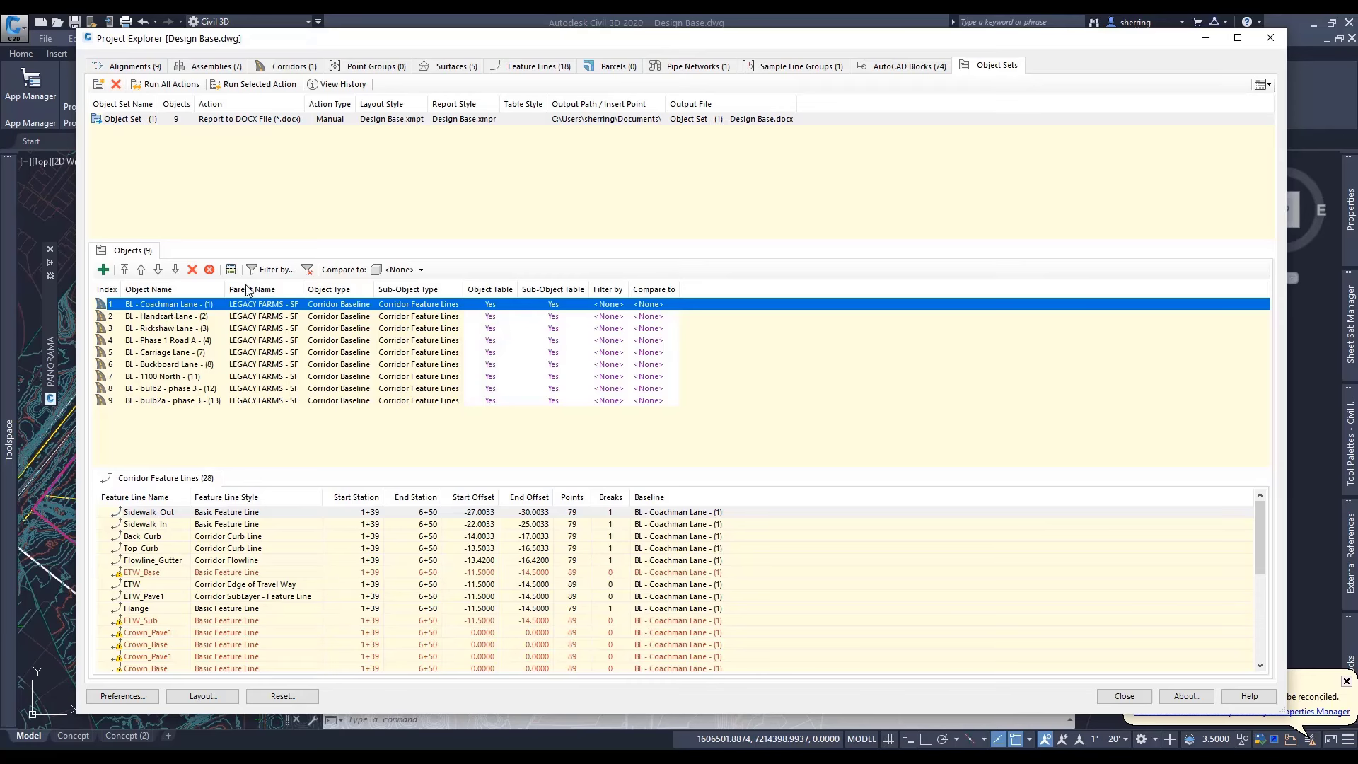
# Step: Filter the Coachman Lane baseline's feature lines by the Back_Curb, Crown and ETW point codes
pyautogui.click(271, 270)
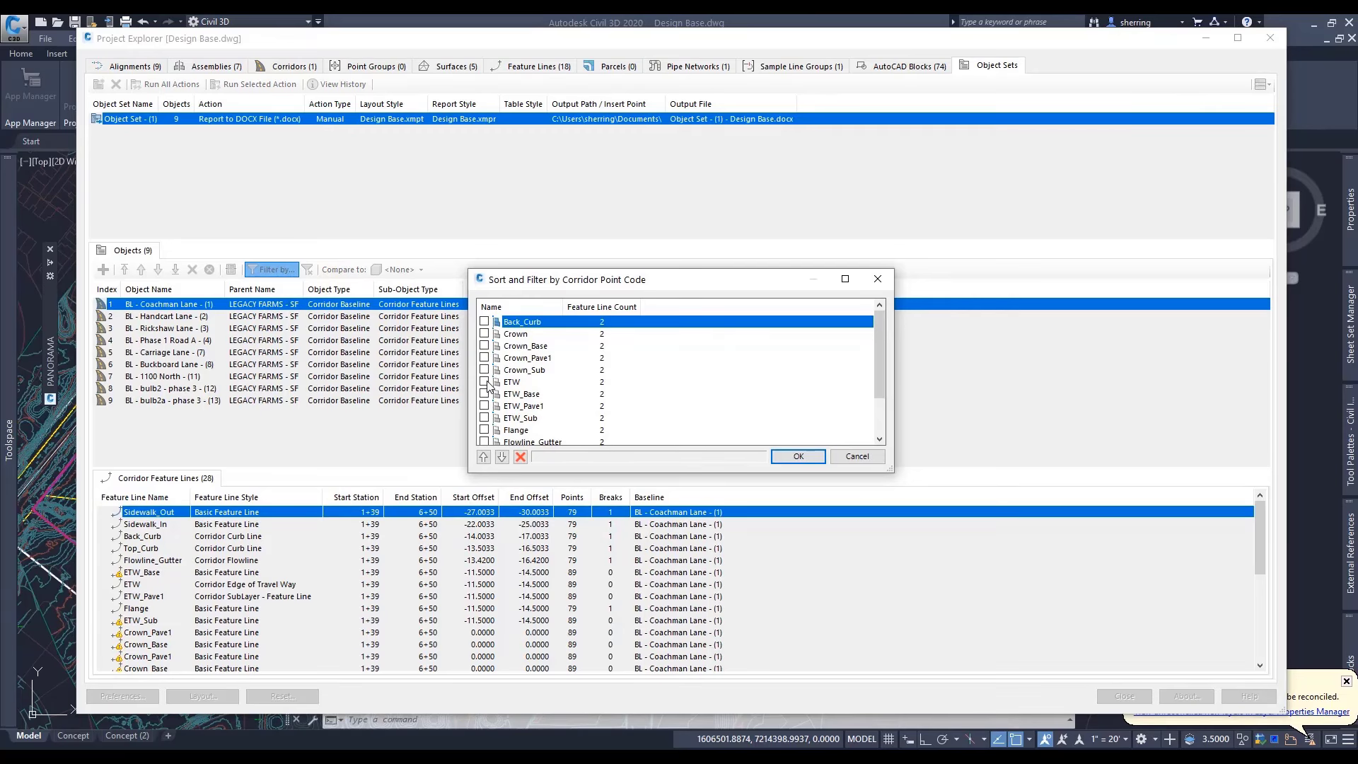
pyautogui.click(485, 322)
pyautogui.click(484, 334)
pyautogui.click(484, 382)
pyautogui.click(798, 458)
pyautogui.click(798, 457)
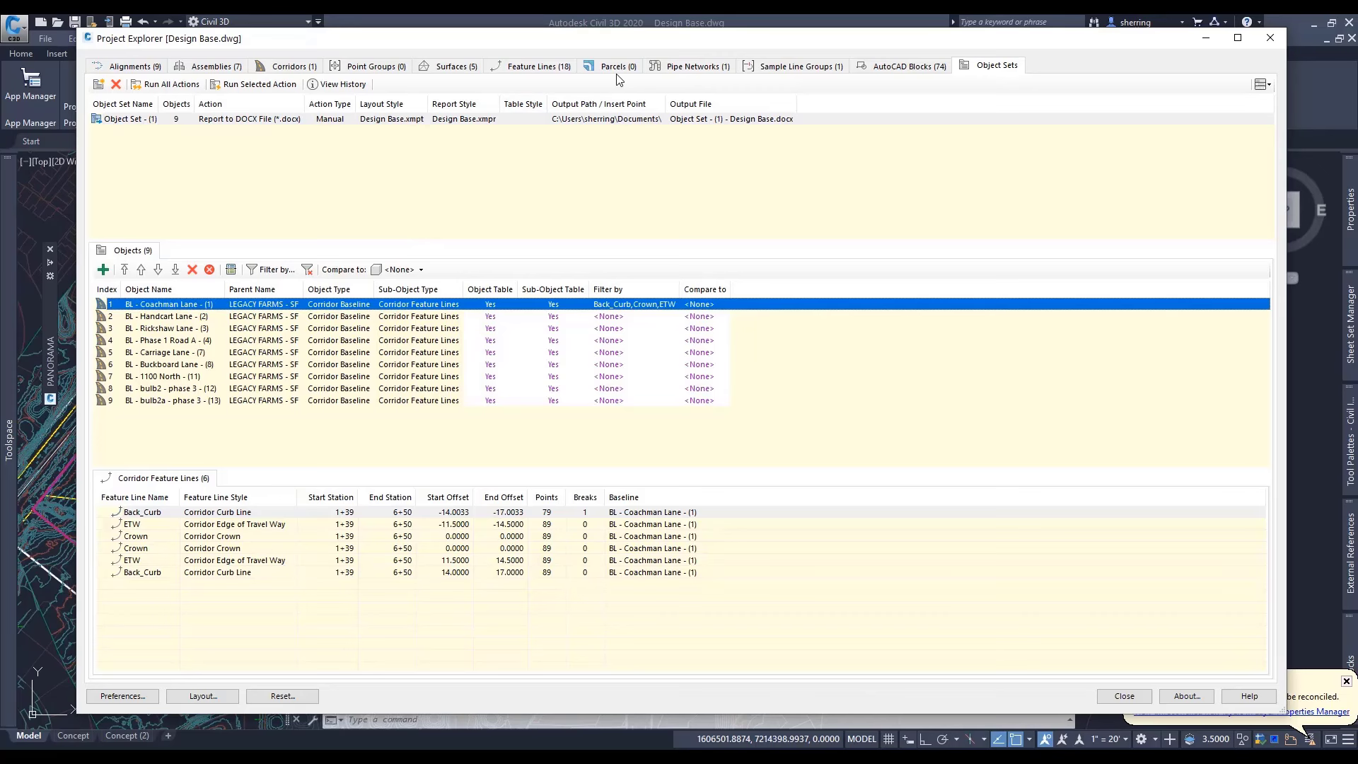
# Step: Add the SEWER pipe network's pipe run to Object Set - (1)
pyautogui.click(696, 70)
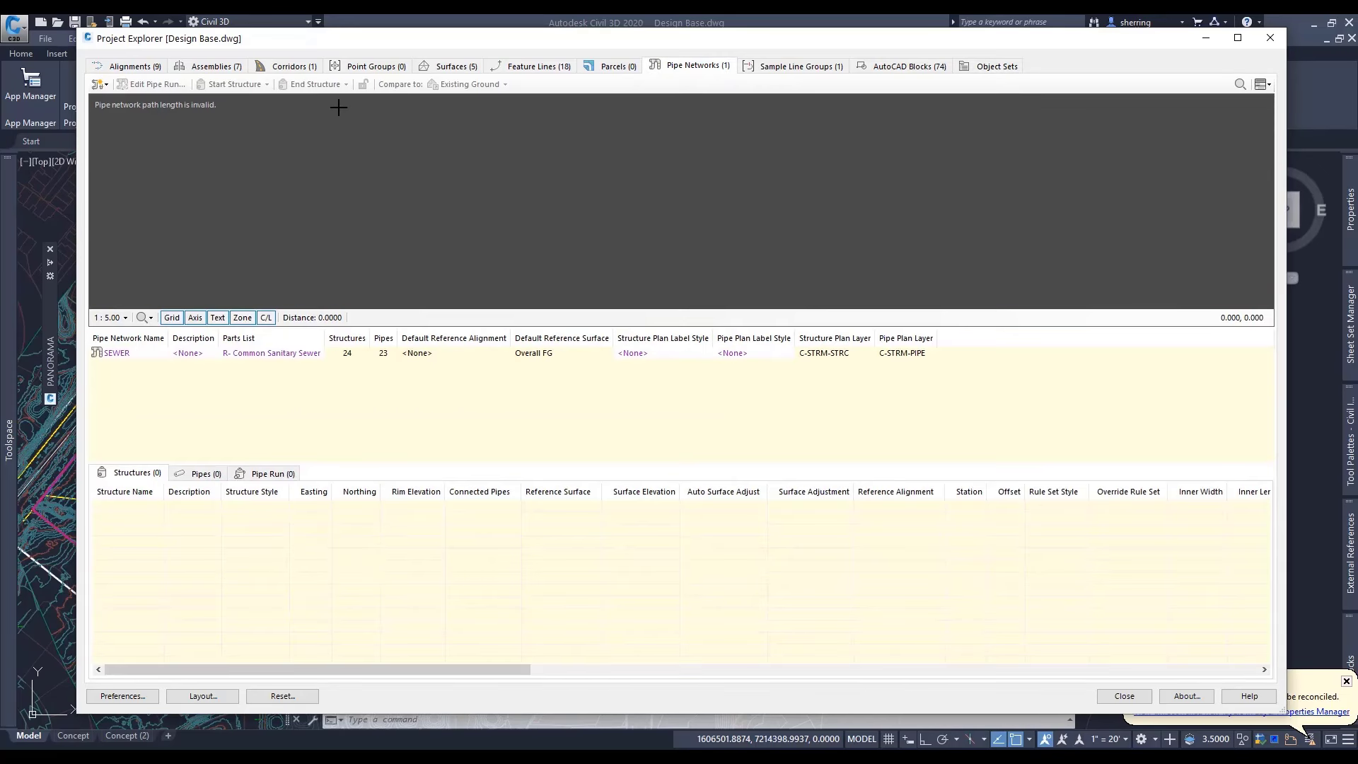
pyautogui.click(146, 353)
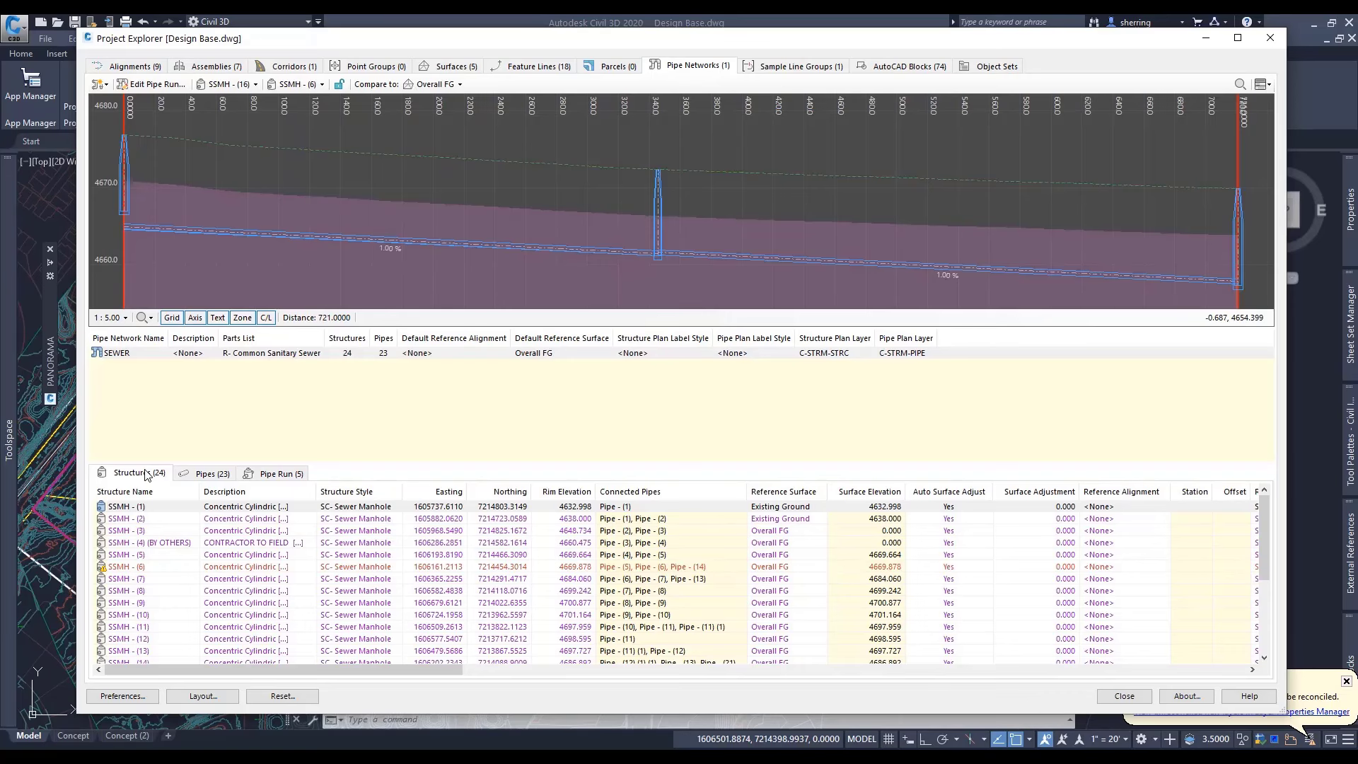
pyautogui.click(274, 473)
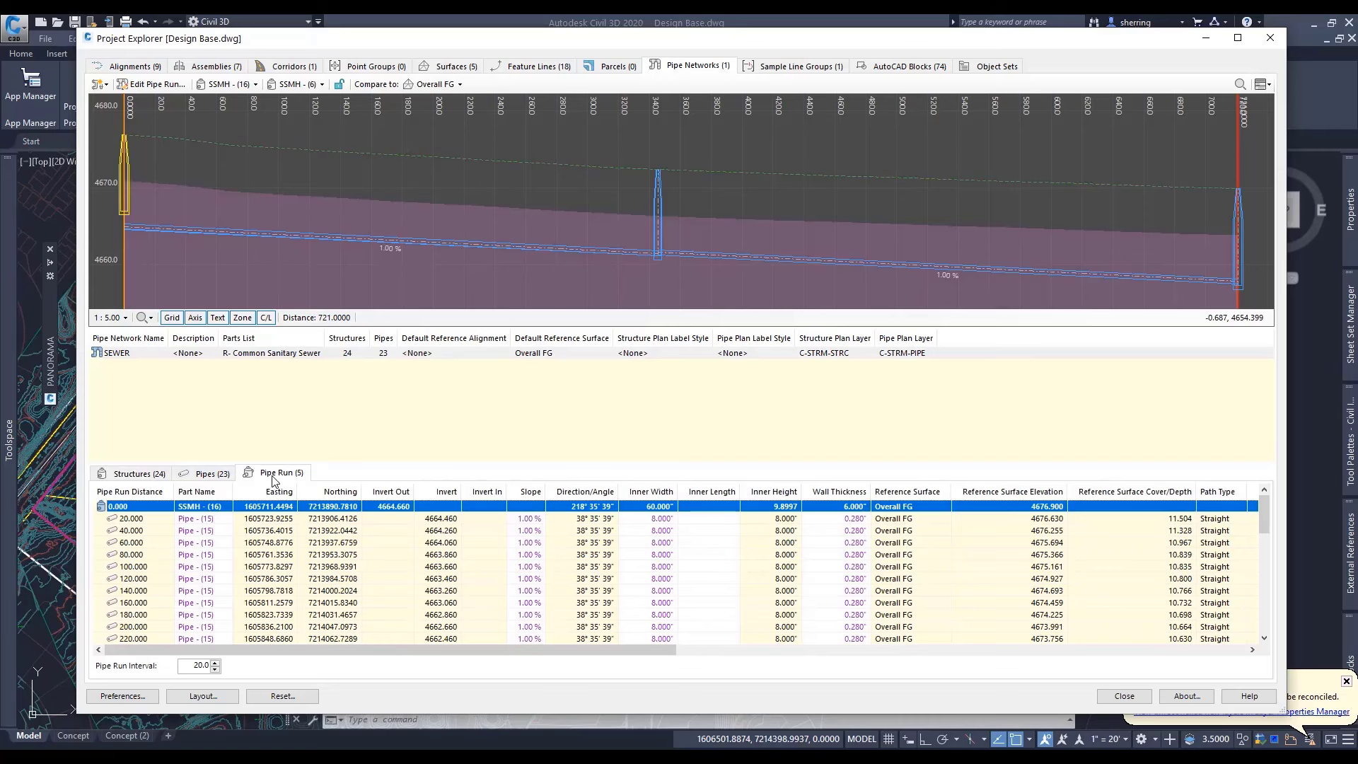
pyautogui.rightClick(152, 507)
pyautogui.click(157, 354)
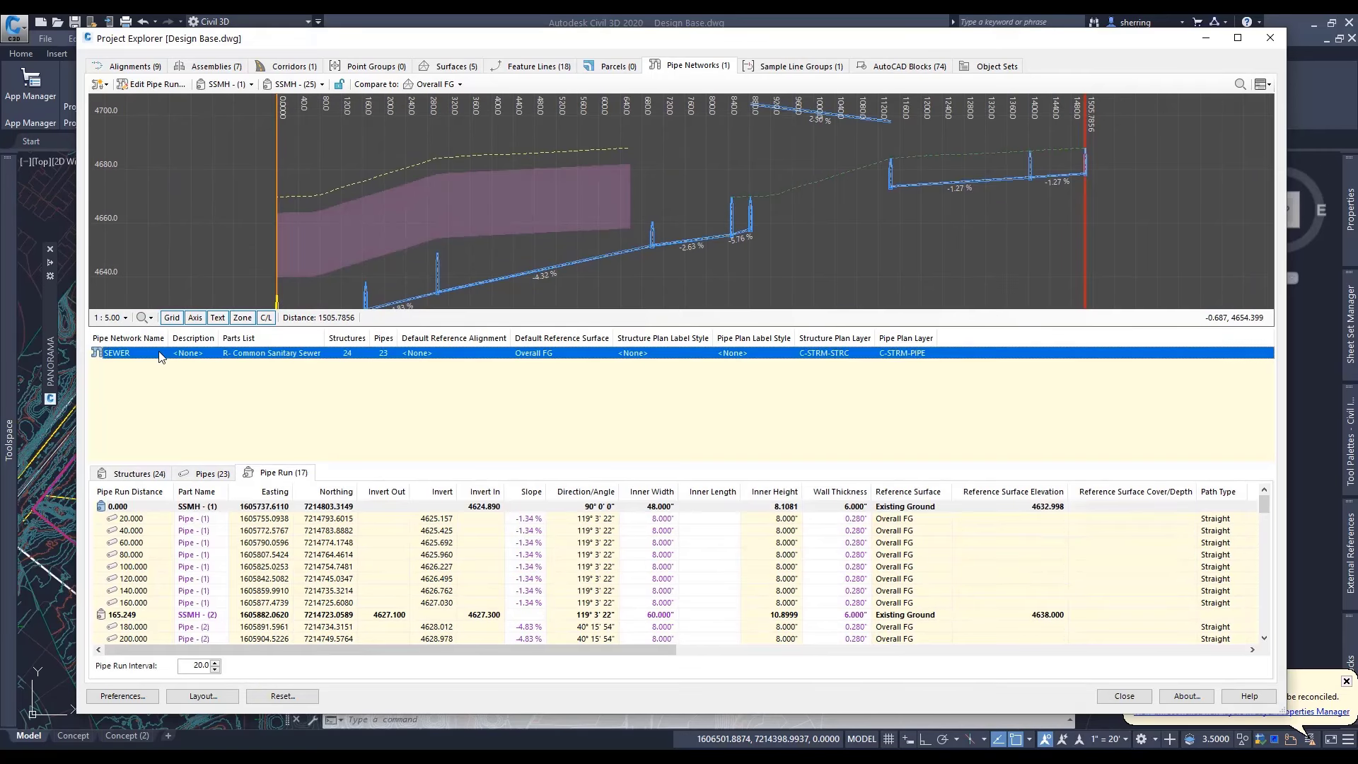
pyautogui.rightClick(158, 352)
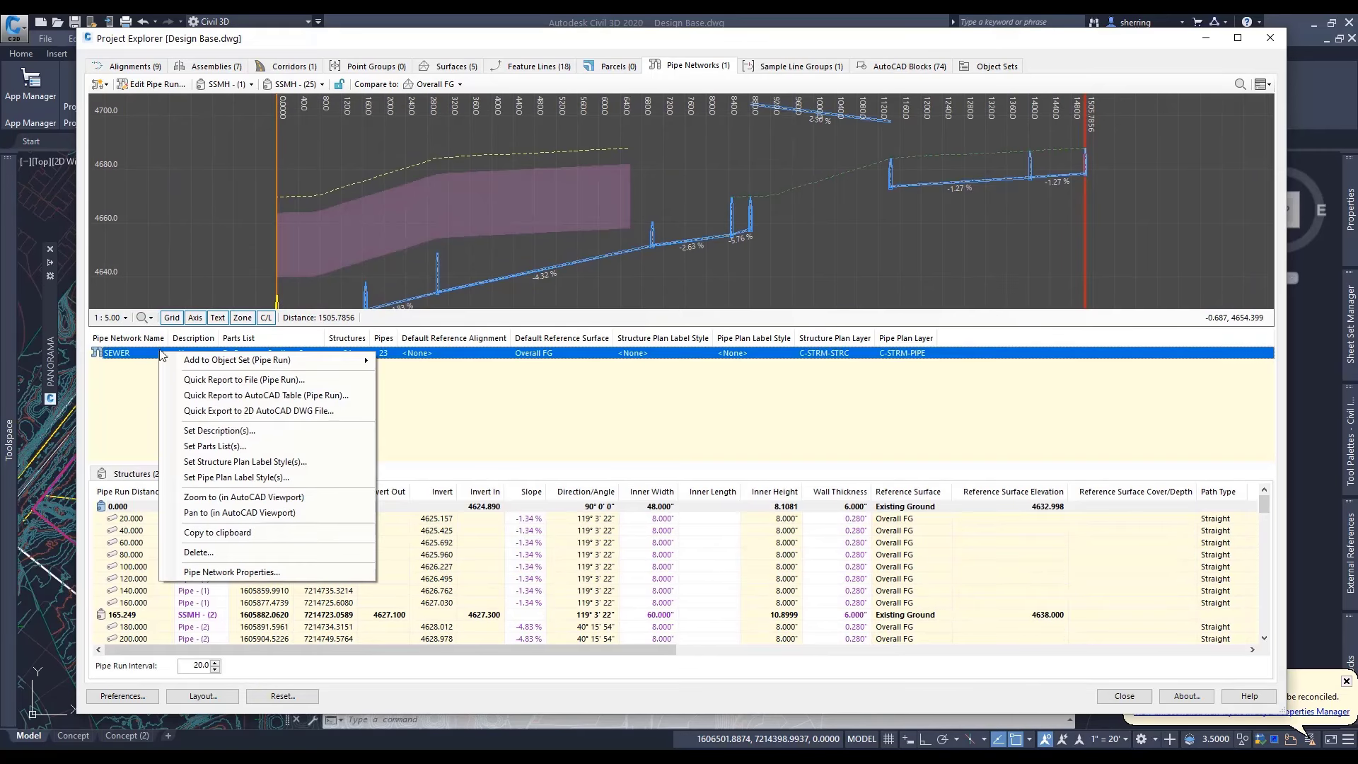
pyautogui.moveTo(232, 368)
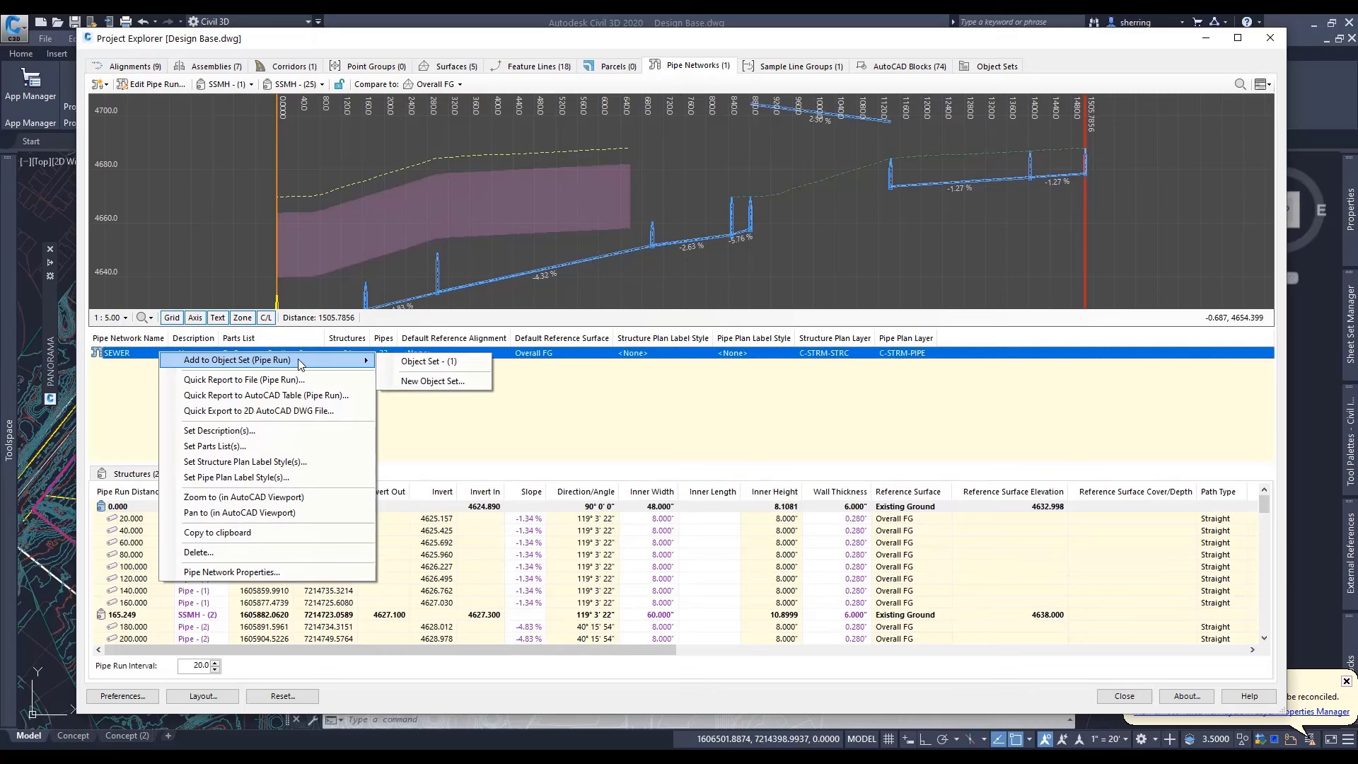
pyautogui.click(433, 362)
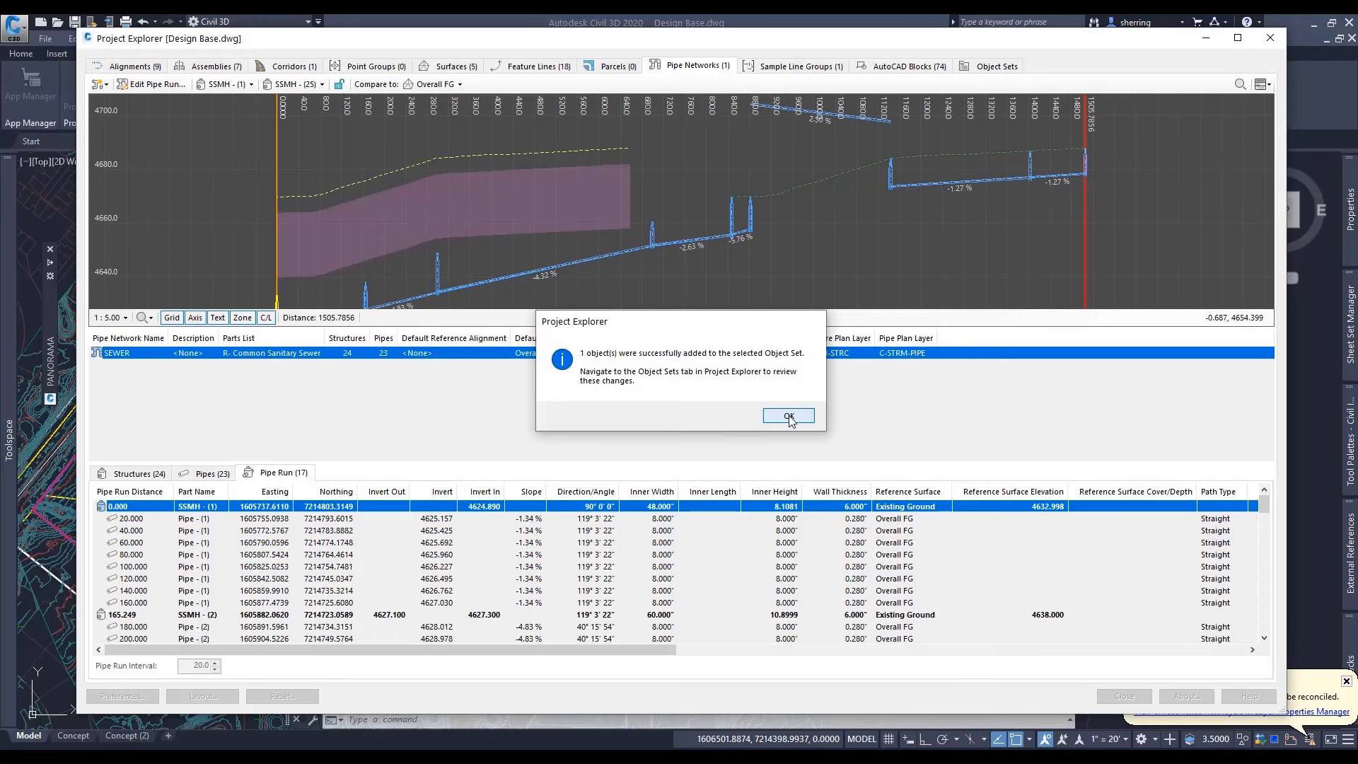
pyautogui.click(789, 417)
# Step: Run the DOCX report action for Object Set - (1) and open the generated file in Word
pyautogui.click(999, 67)
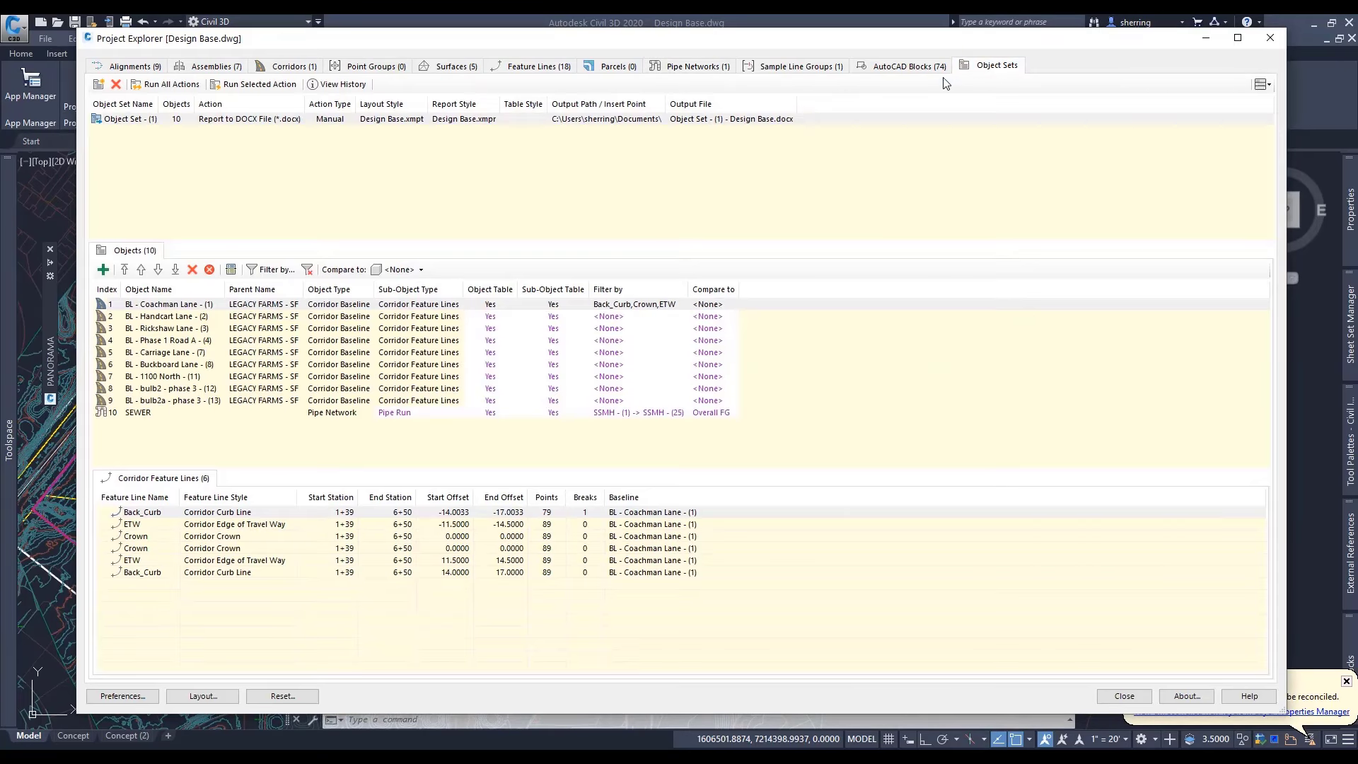
pyautogui.click(149, 121)
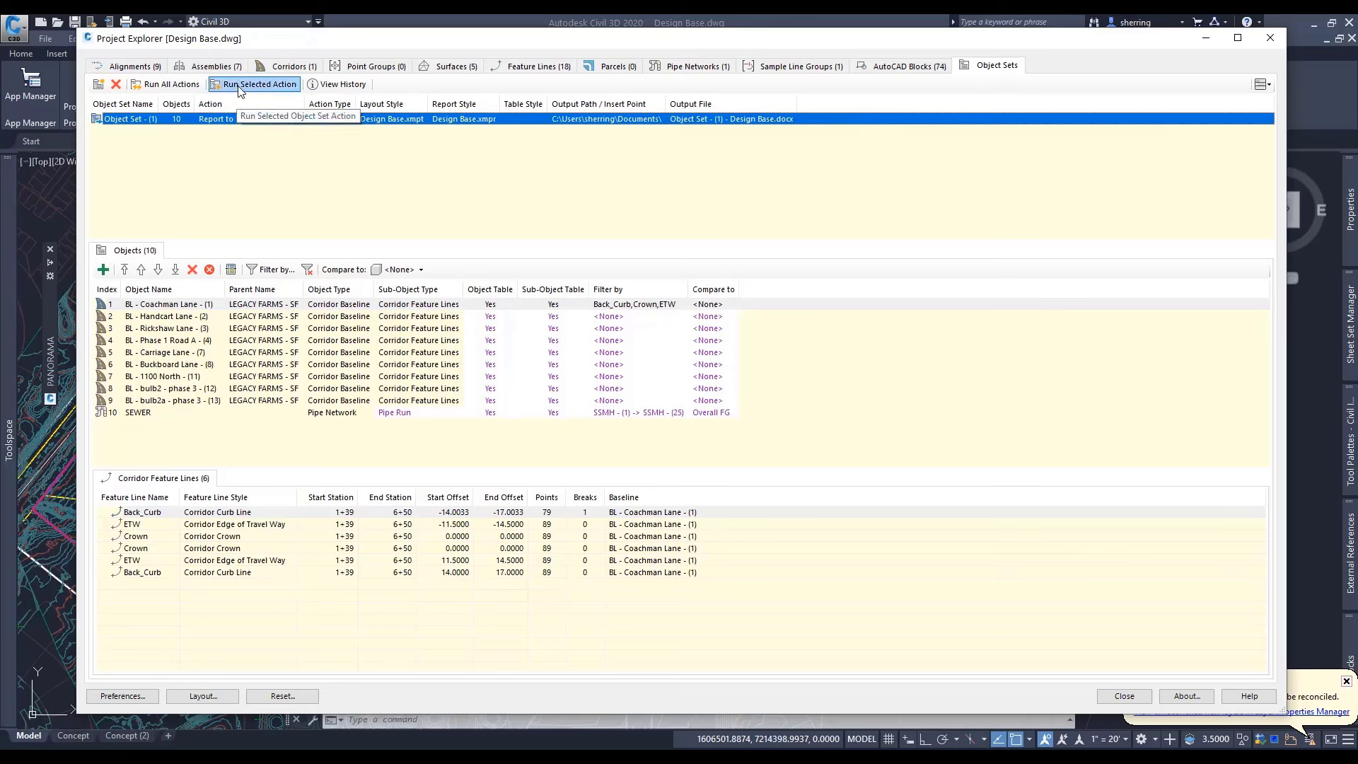
pyautogui.click(262, 88)
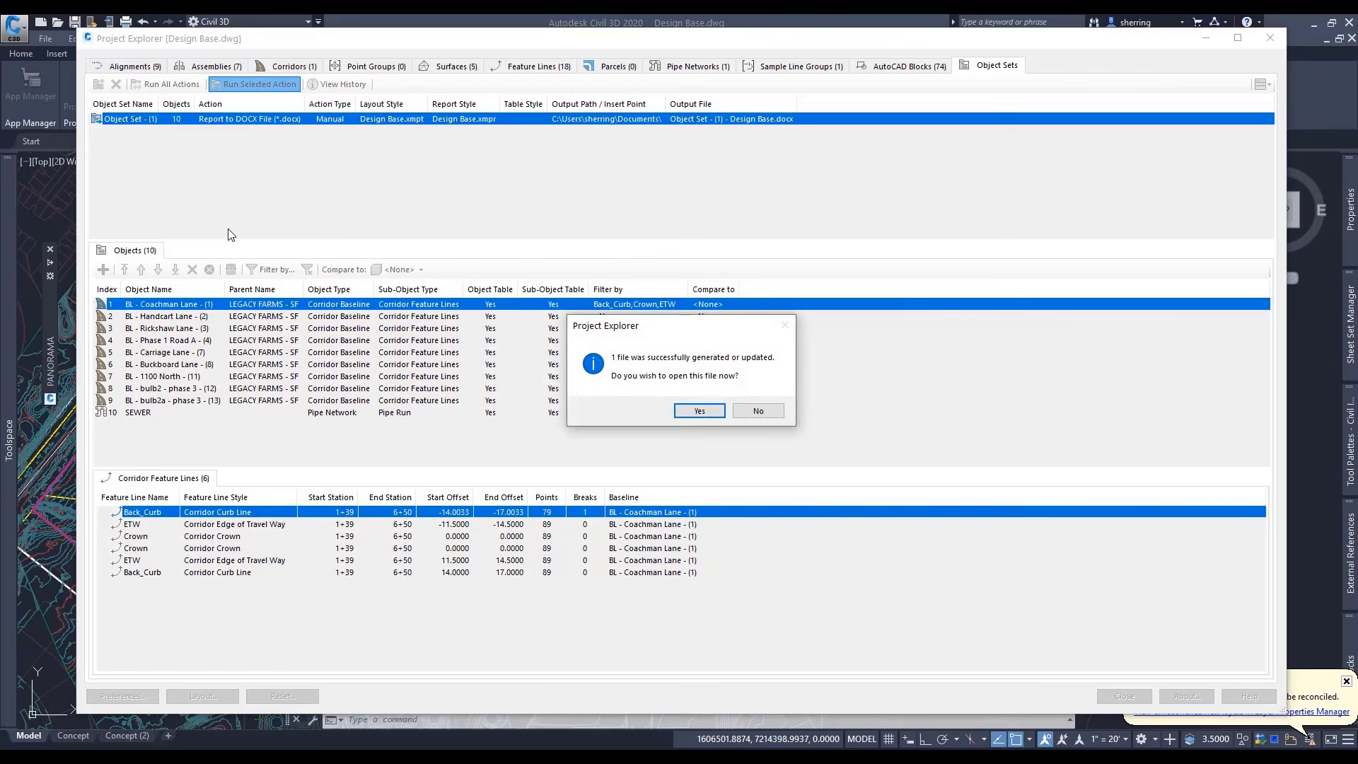
pyautogui.click(699, 411)
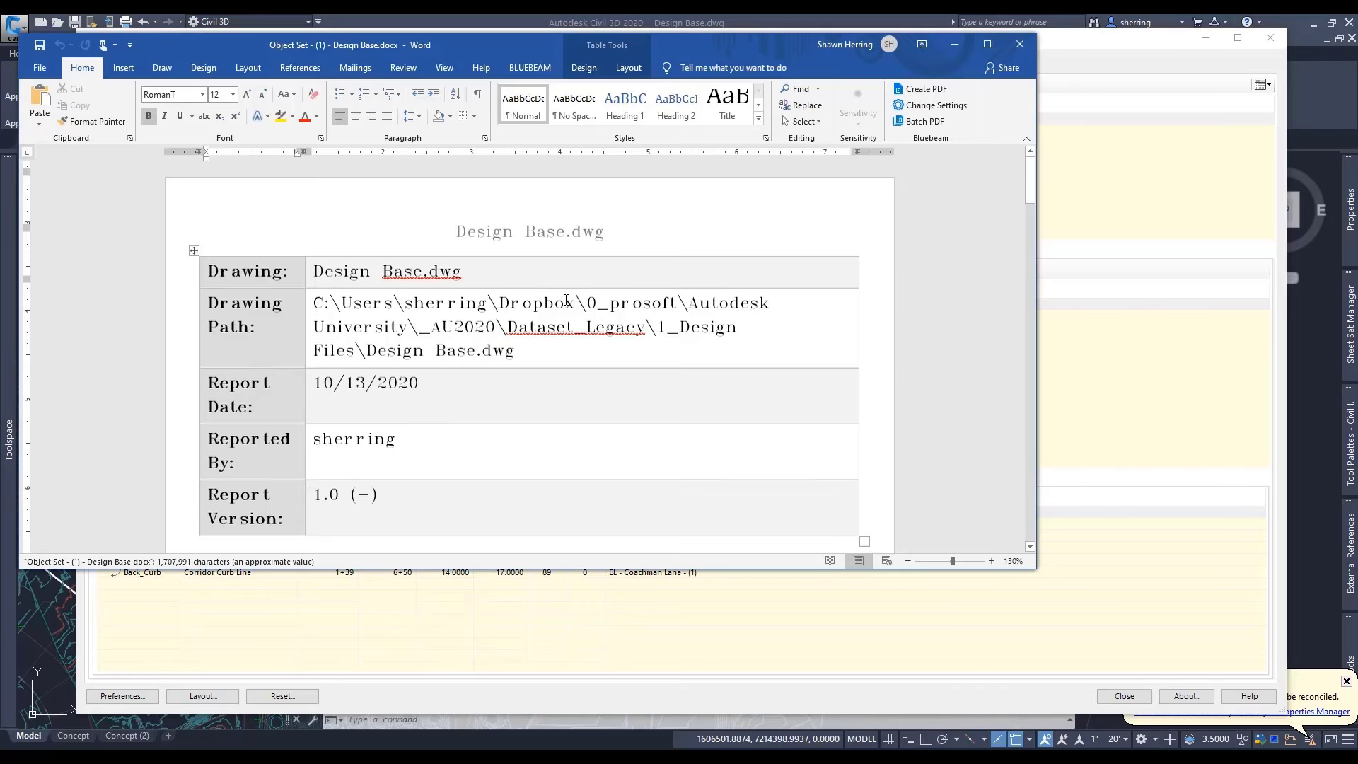
# Step: Examine the drawing details, baseline, feature line and point tables in the DOCX report, and close the document
pyautogui.scroll(-3, 876, 291)
pyautogui.scroll(-3, 877, 291)
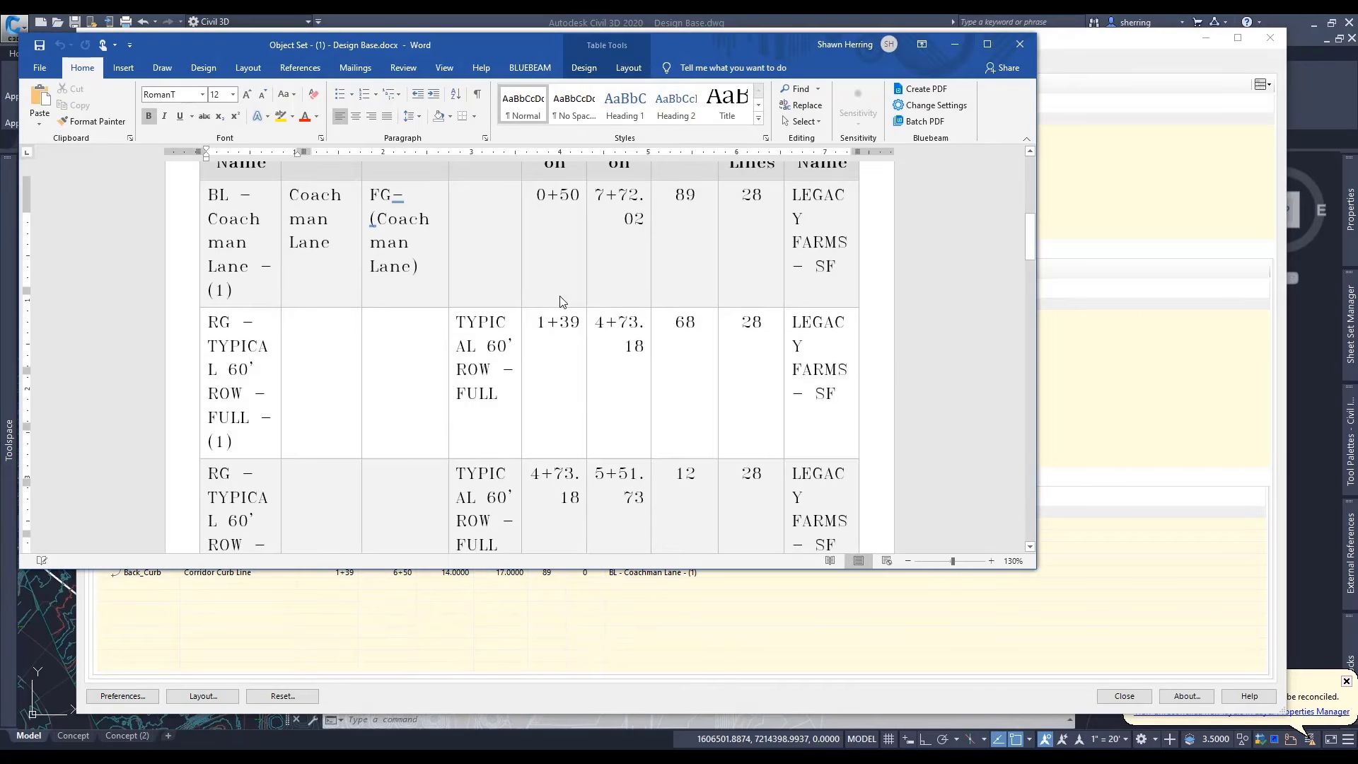
pyautogui.scroll(-10, 902, 185)
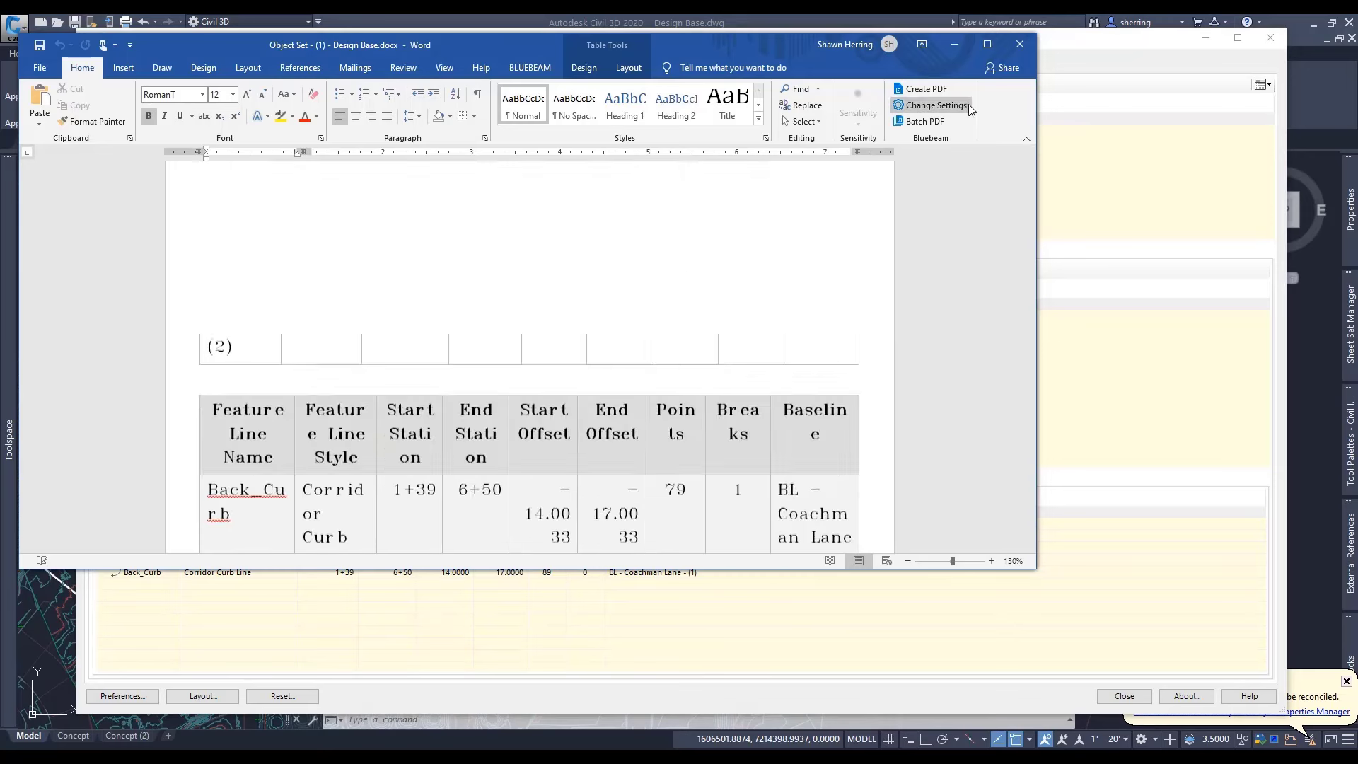
pyautogui.scroll(-5, 918, 248)
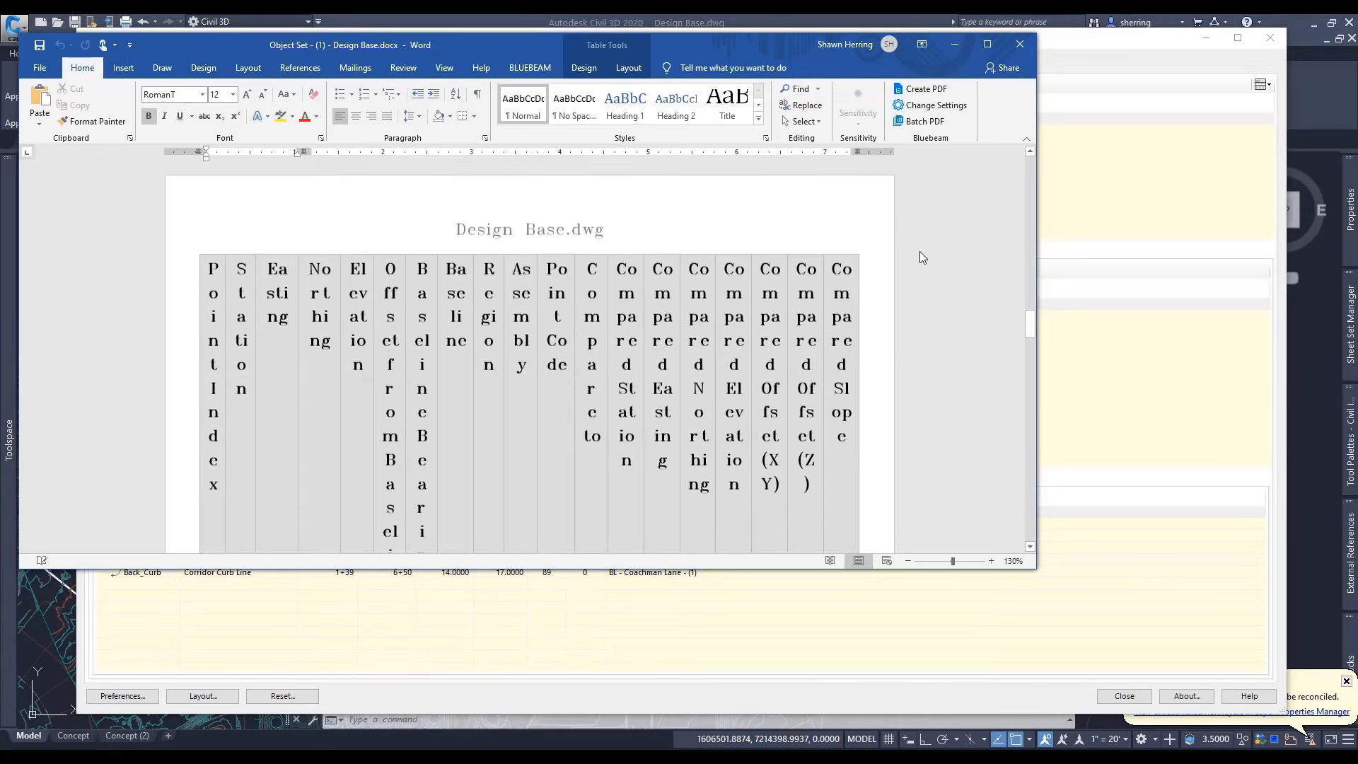
pyautogui.scroll(3, 679, 278)
pyautogui.scroll(-8, 646, 278)
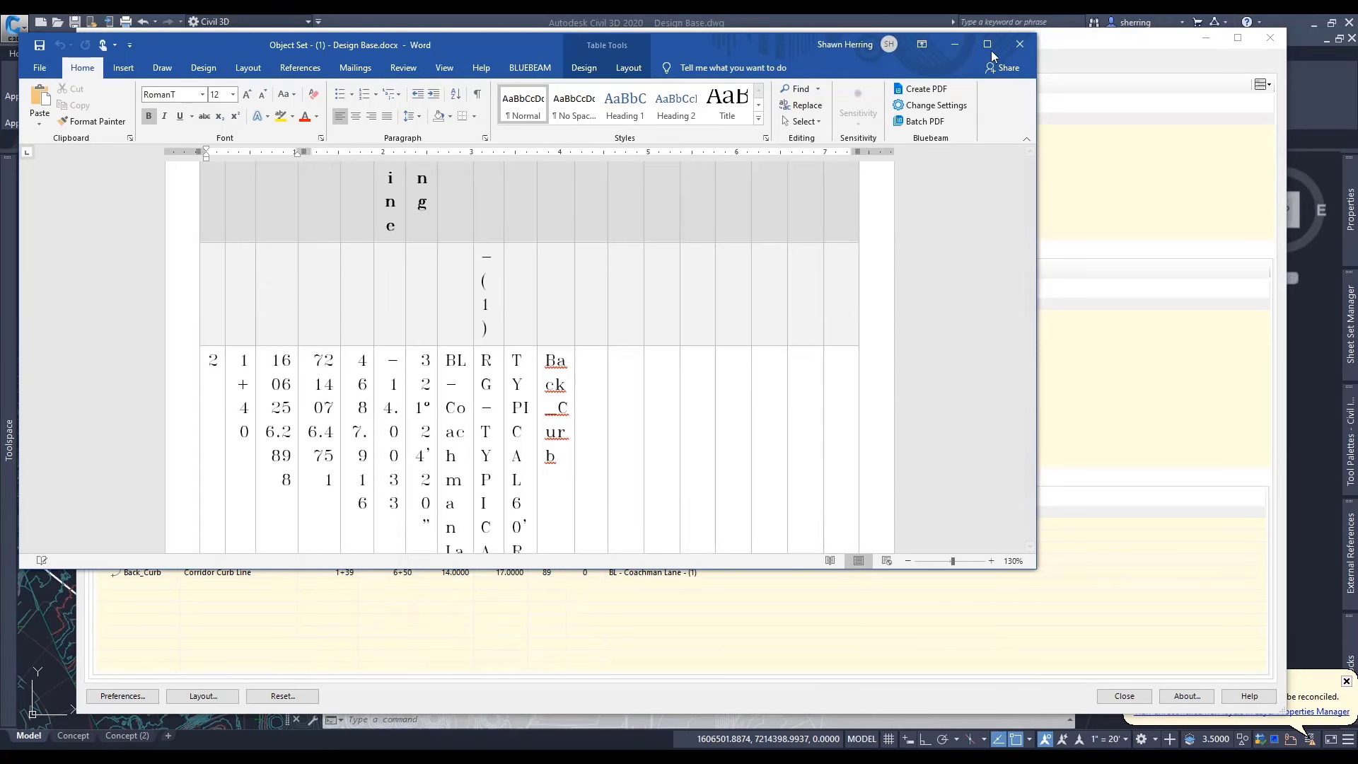
pyautogui.click(1020, 47)
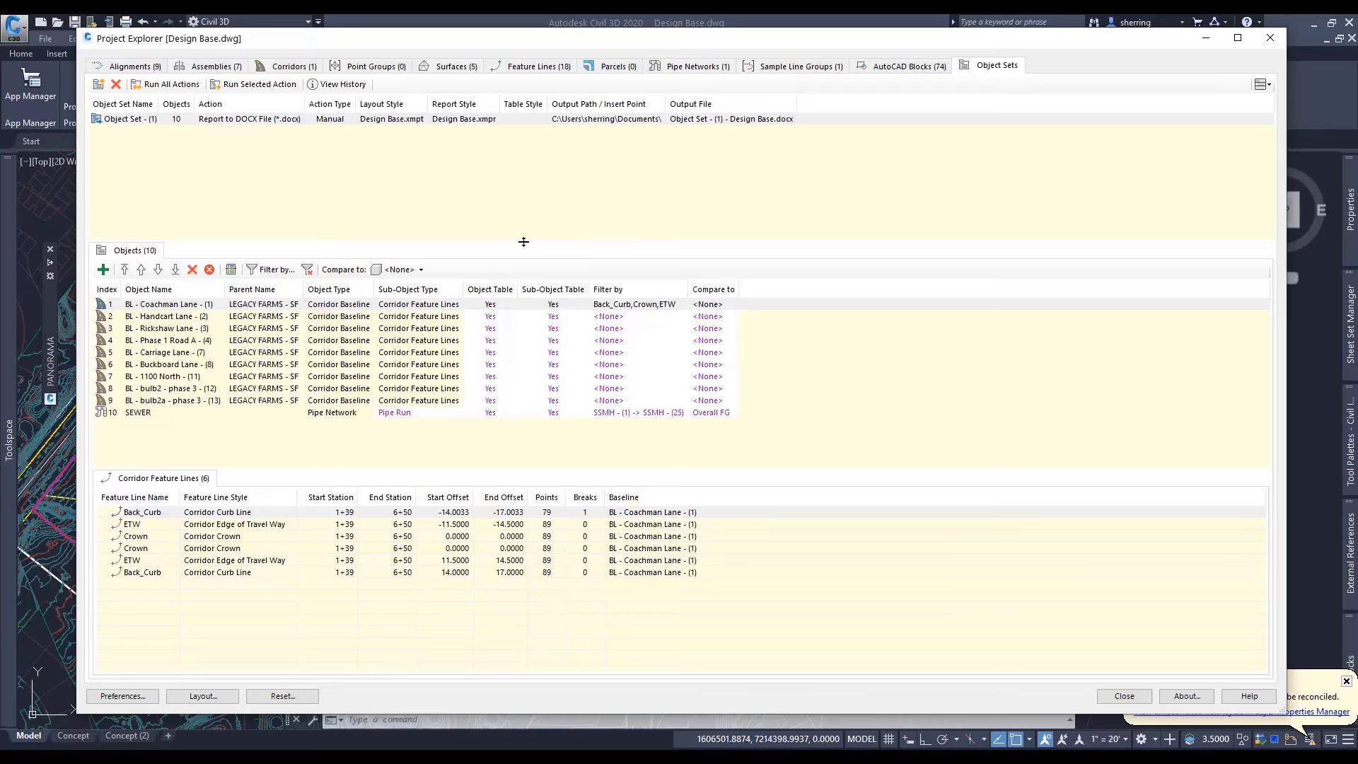
pyautogui.click(145, 70)
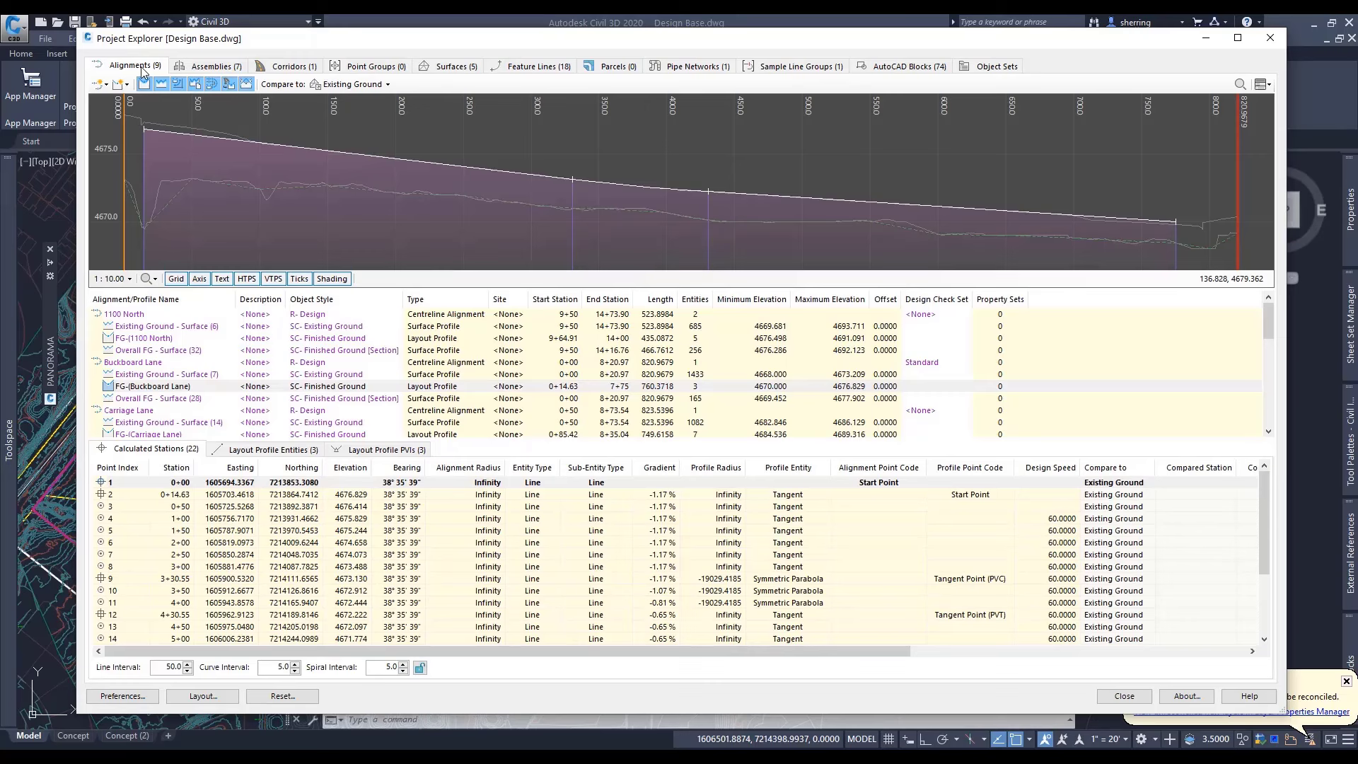
pyautogui.click(157, 386)
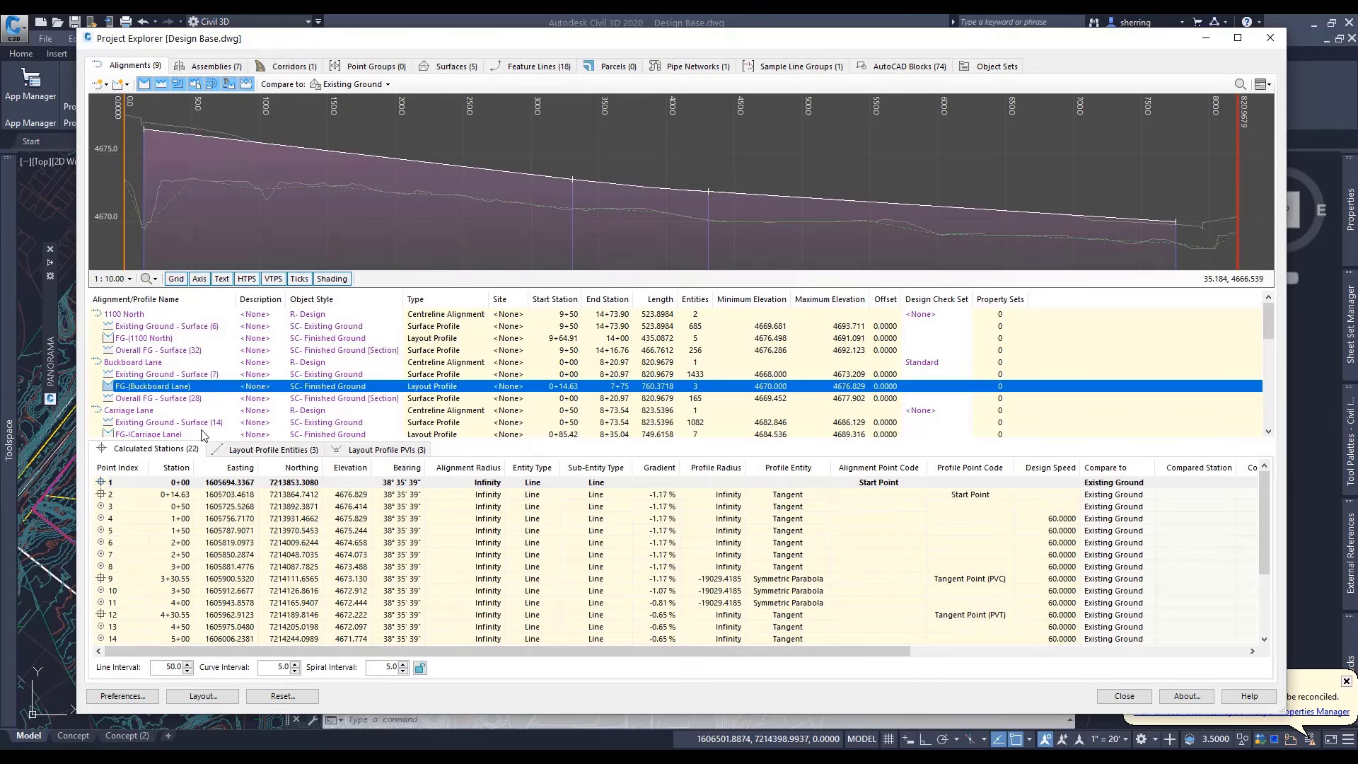
pyautogui.rightClick(199, 393)
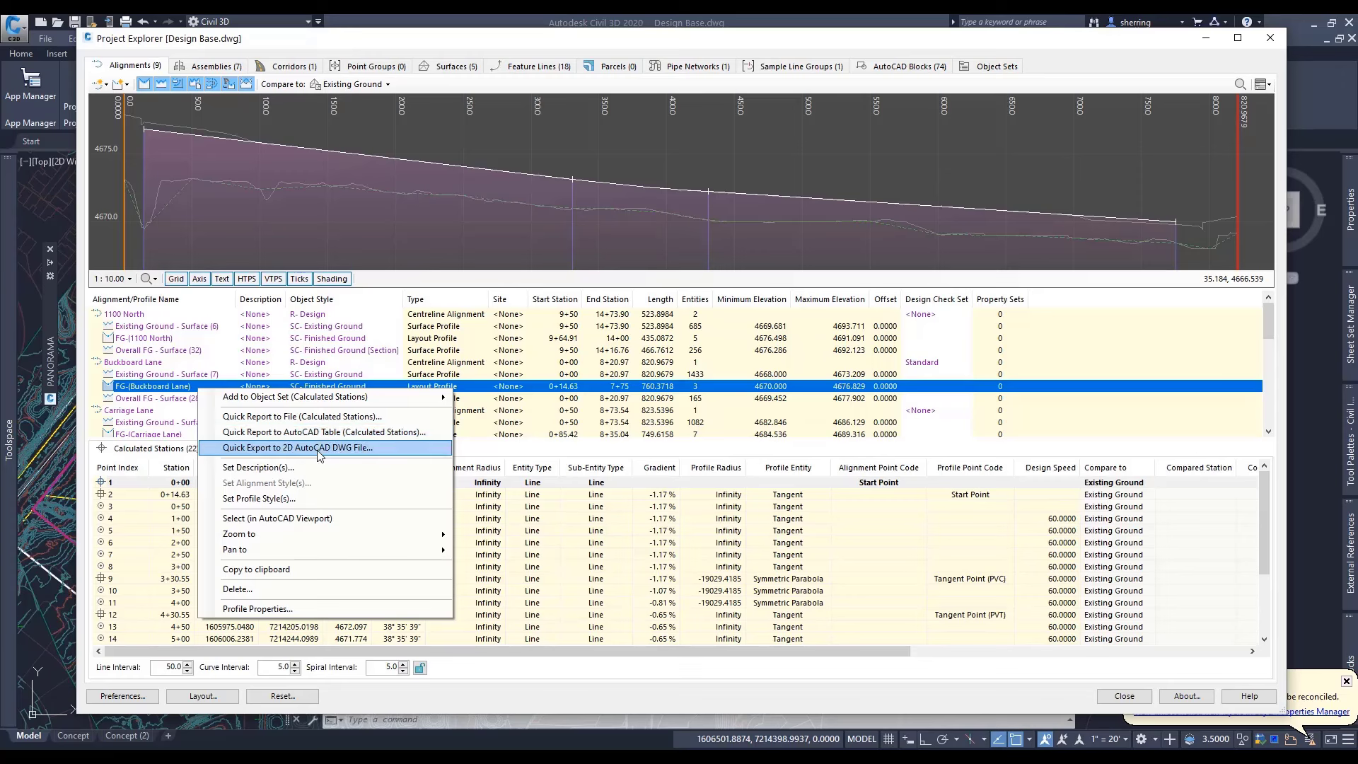
pyautogui.click(999, 71)
pyautogui.rightClick(135, 120)
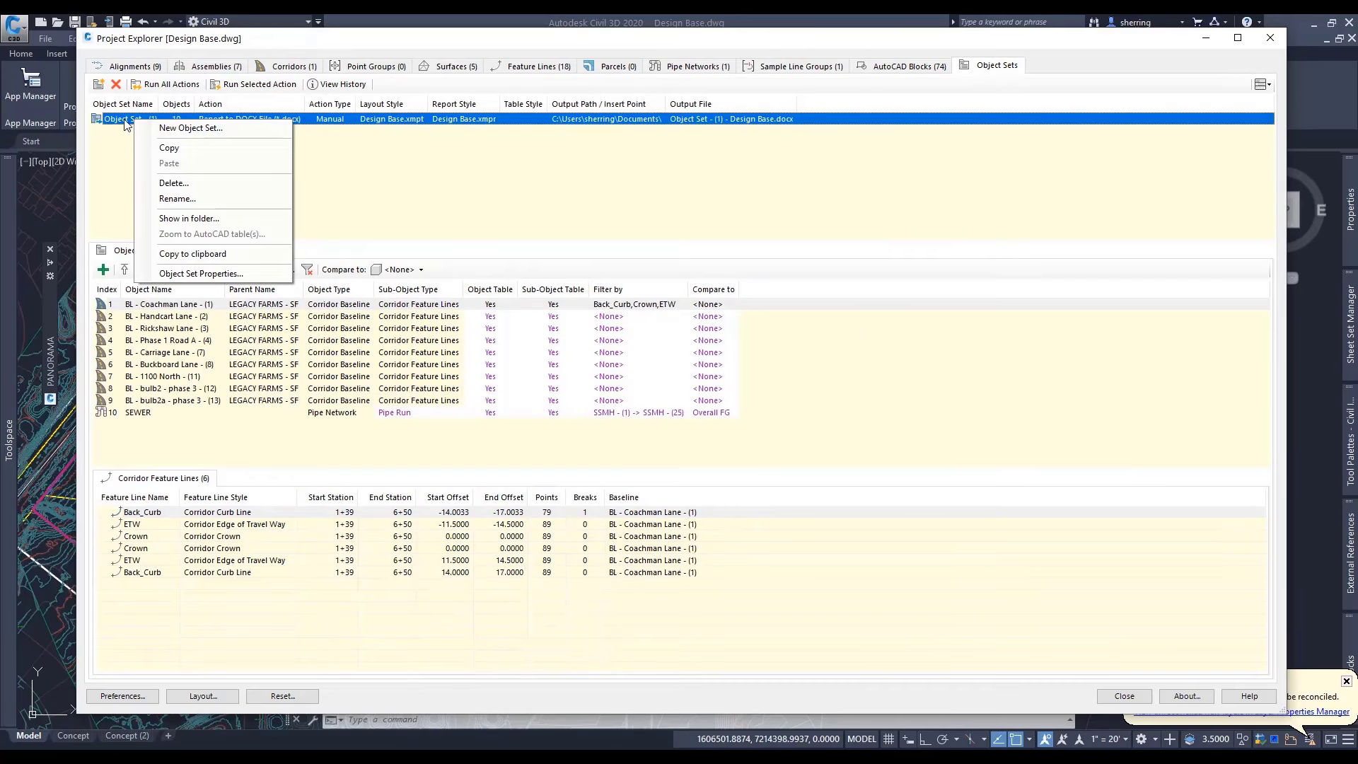
pyautogui.rightClick(137, 312)
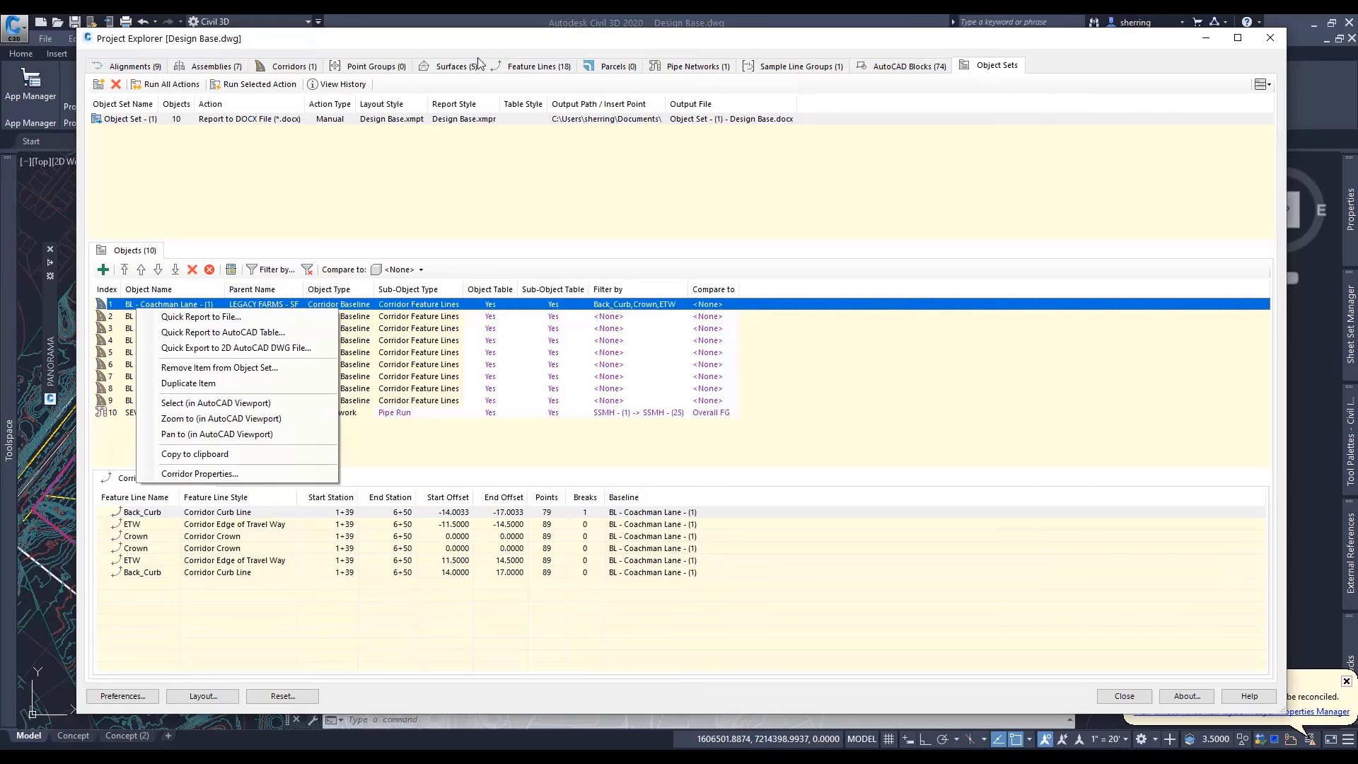
# Step: Start a quick report of calculated stations for the FG-(Buckboard Lane) profile with PDF as the file type
pyautogui.click(142, 67)
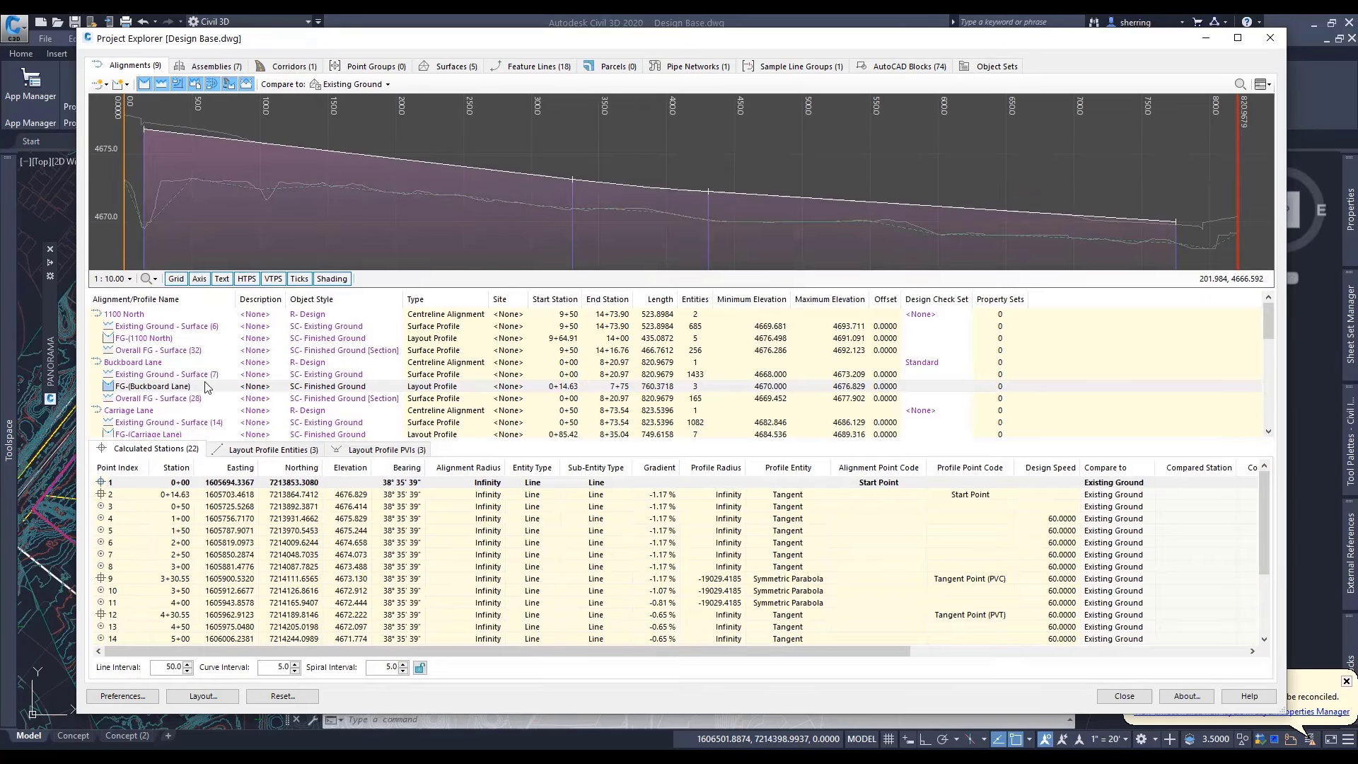
pyautogui.click(182, 389)
pyautogui.rightClick(181, 390)
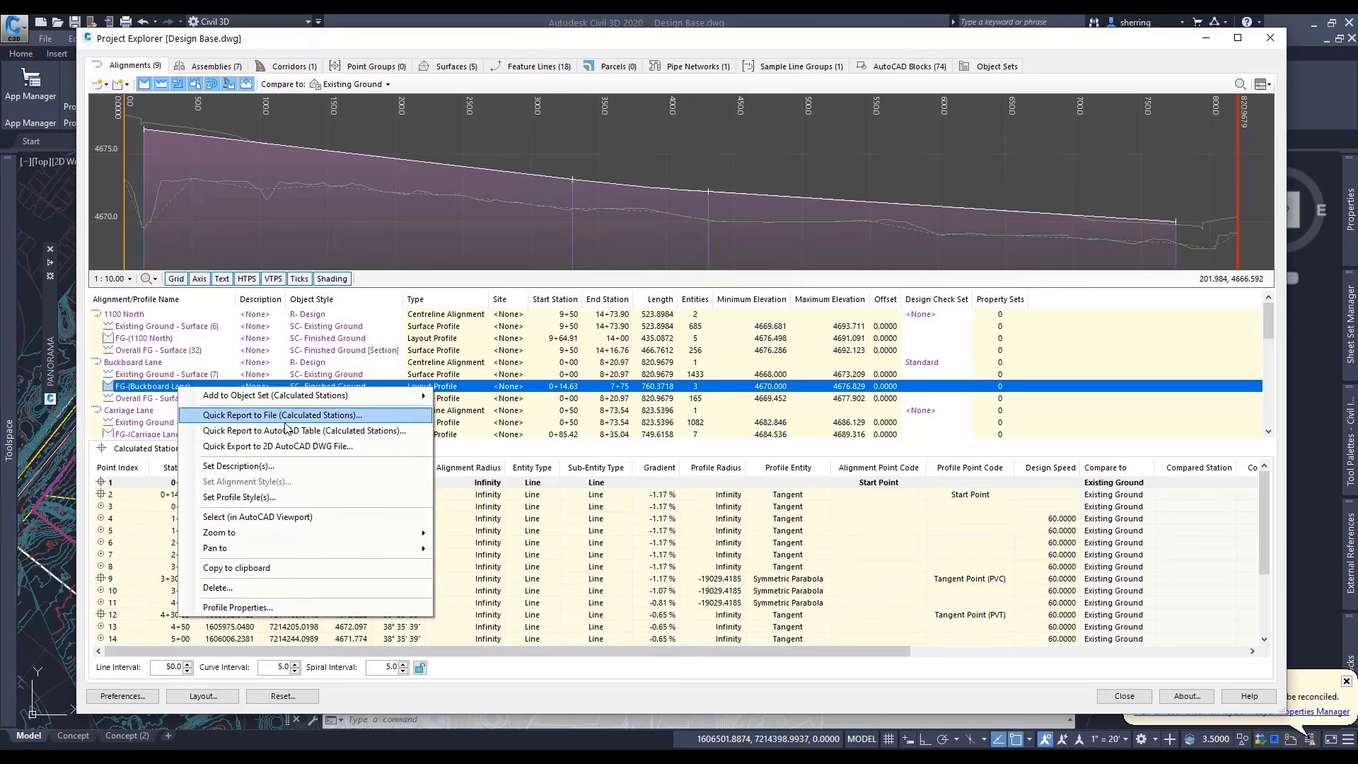
pyautogui.click(351, 417)
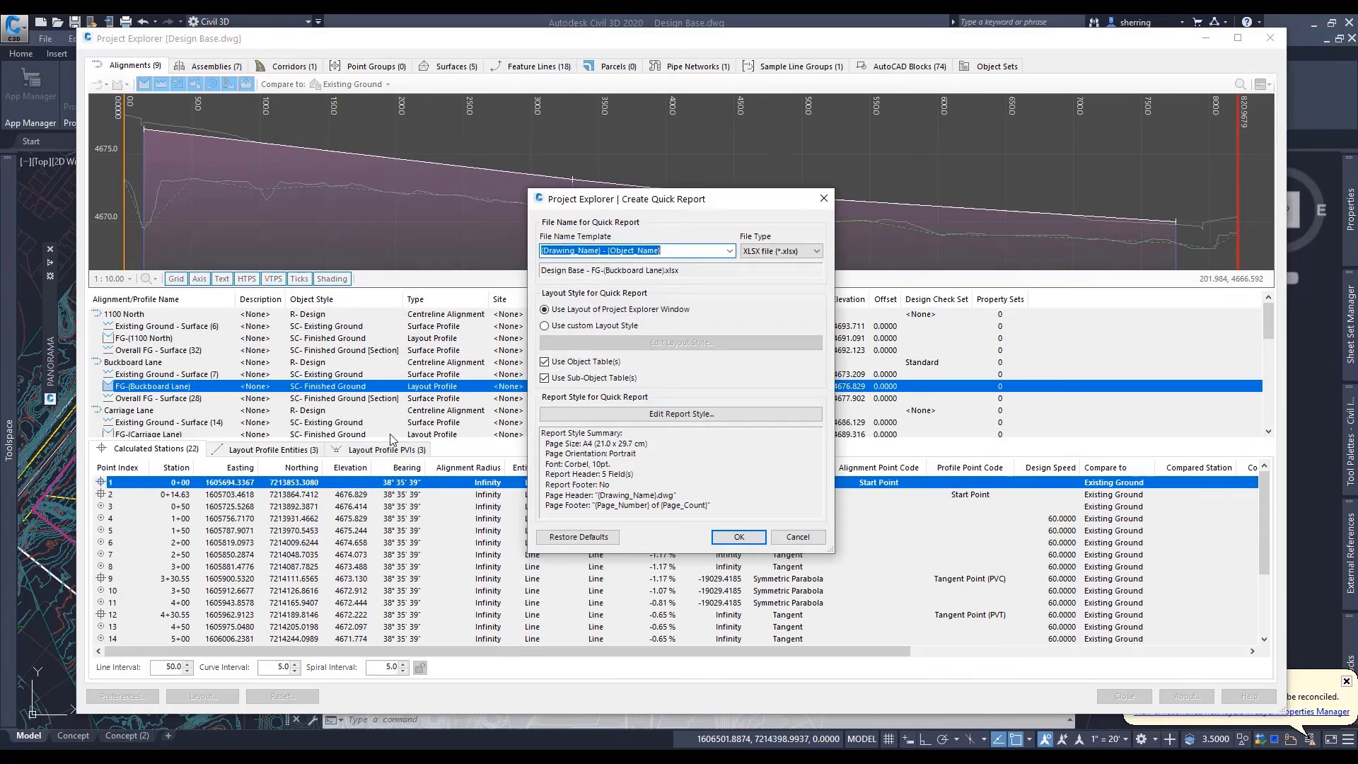
pyautogui.click(780, 251)
pyautogui.click(779, 291)
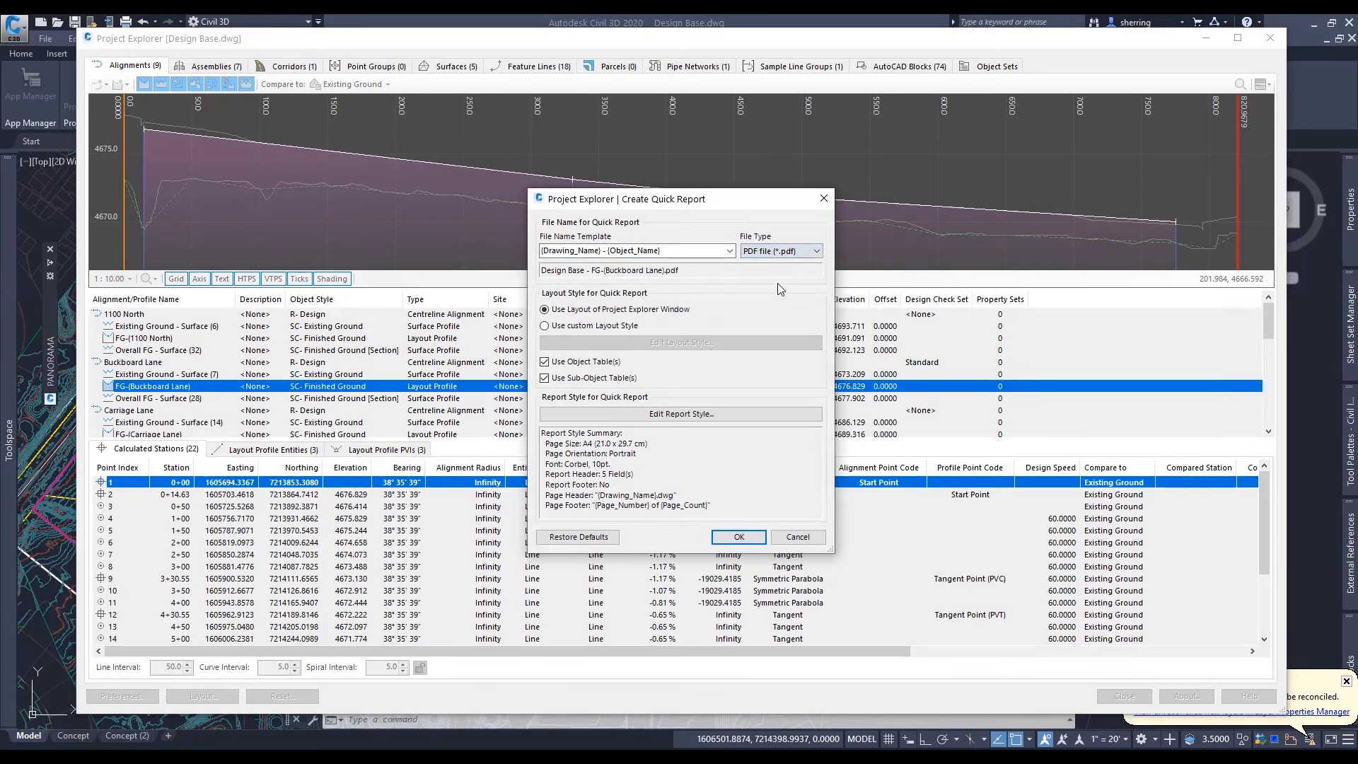
# Step: Use the custom layout style for the quick report, retrieve its previously modified version and review its column layouts
pyautogui.click(584, 326)
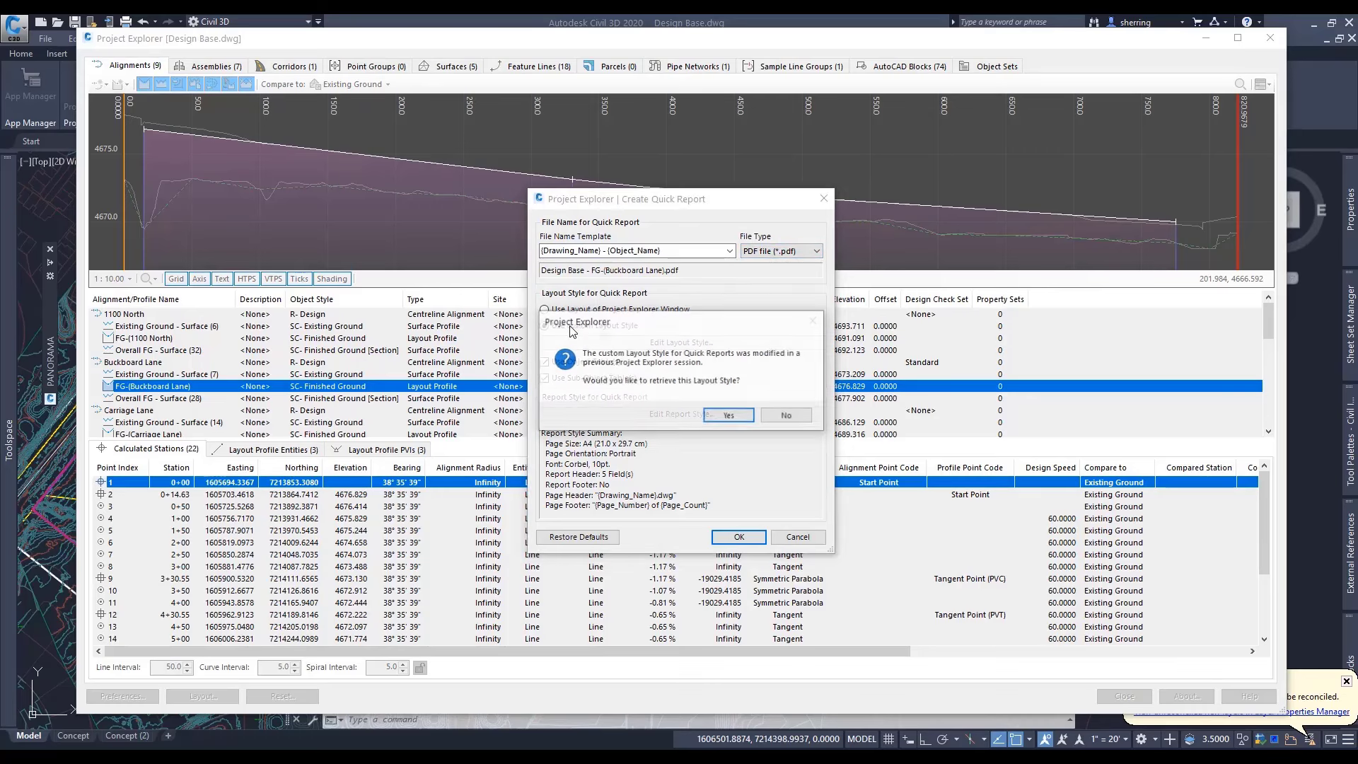
pyautogui.click(729, 416)
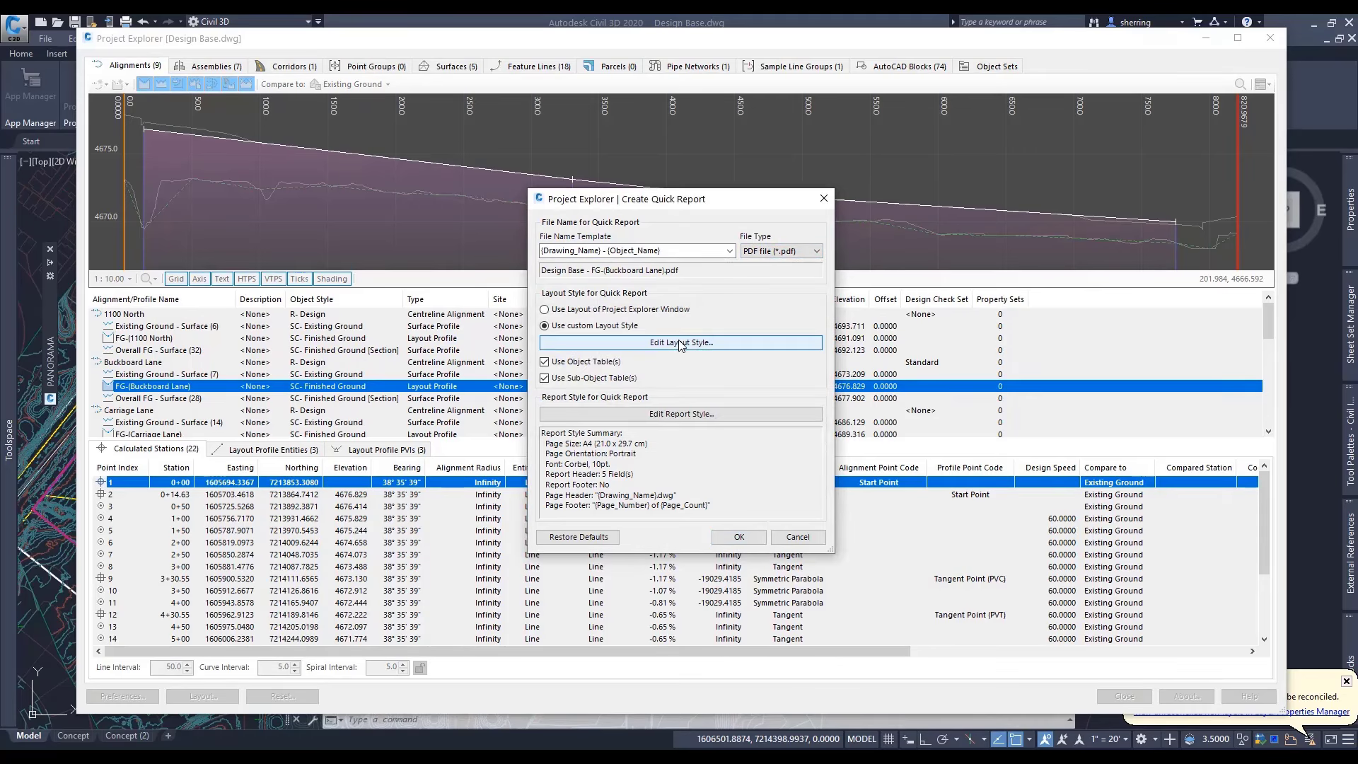
pyautogui.click(750, 343)
pyautogui.click(544, 229)
pyautogui.click(613, 229)
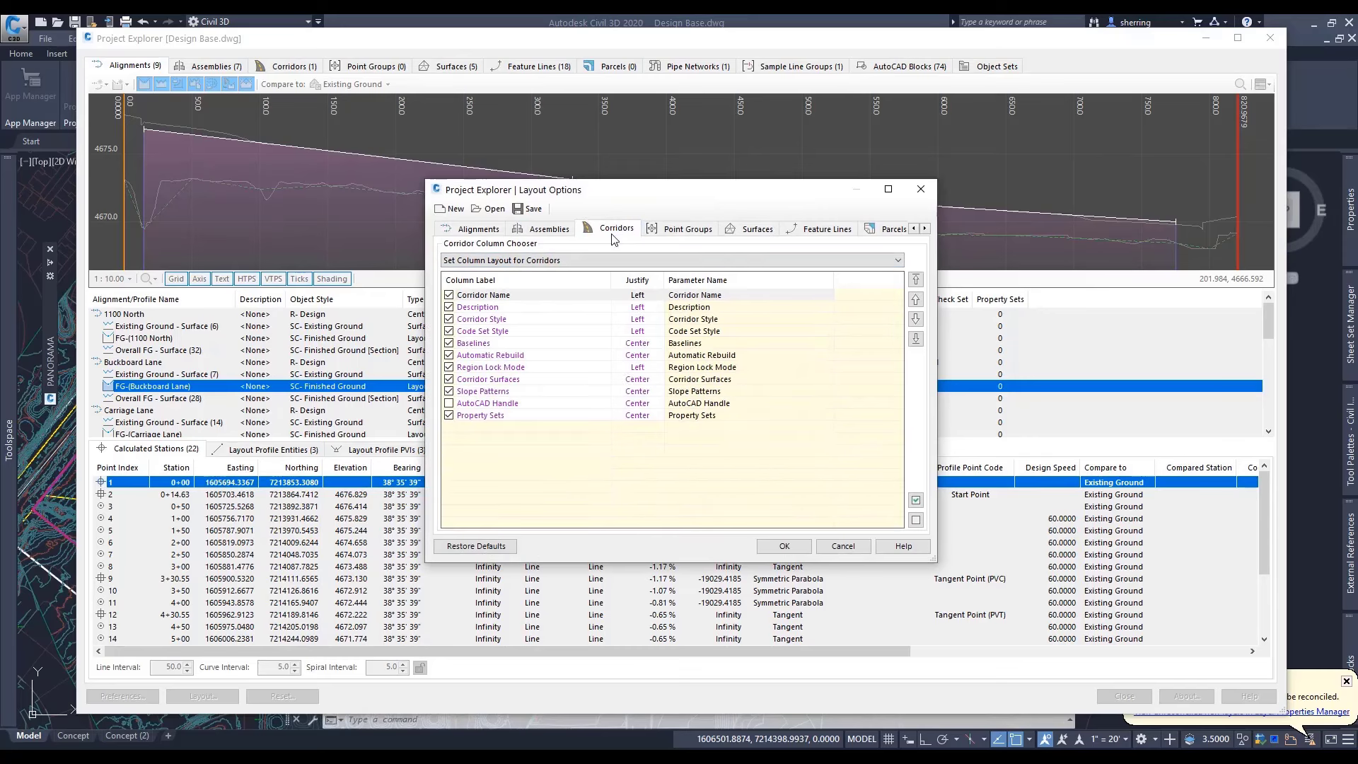
pyautogui.click(685, 229)
pyautogui.click(753, 229)
pyautogui.click(802, 229)
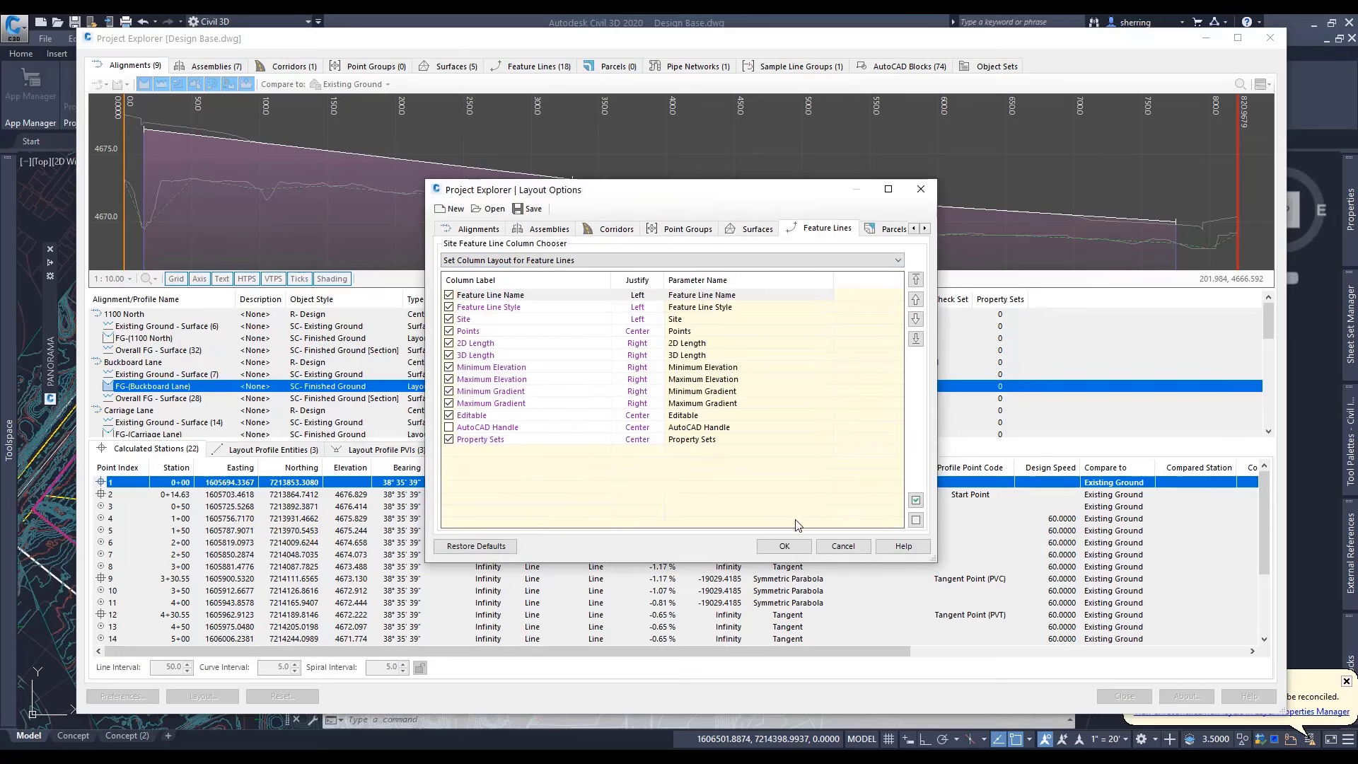
pyautogui.click(784, 546)
# Step: Accept the report style, save the quick report as Design Base - FG-(Buckboard Lane).pdf and open the PDF
pyautogui.click(630, 413)
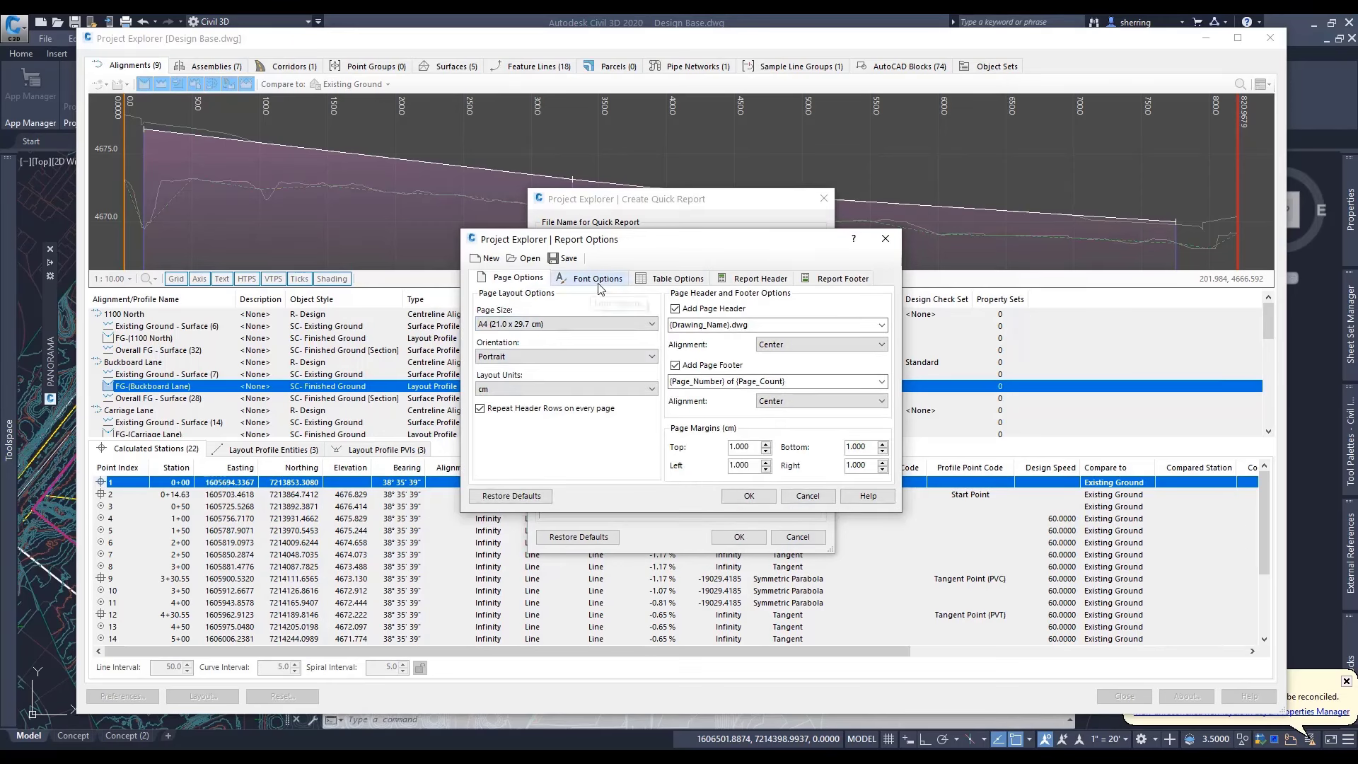
pyautogui.click(752, 496)
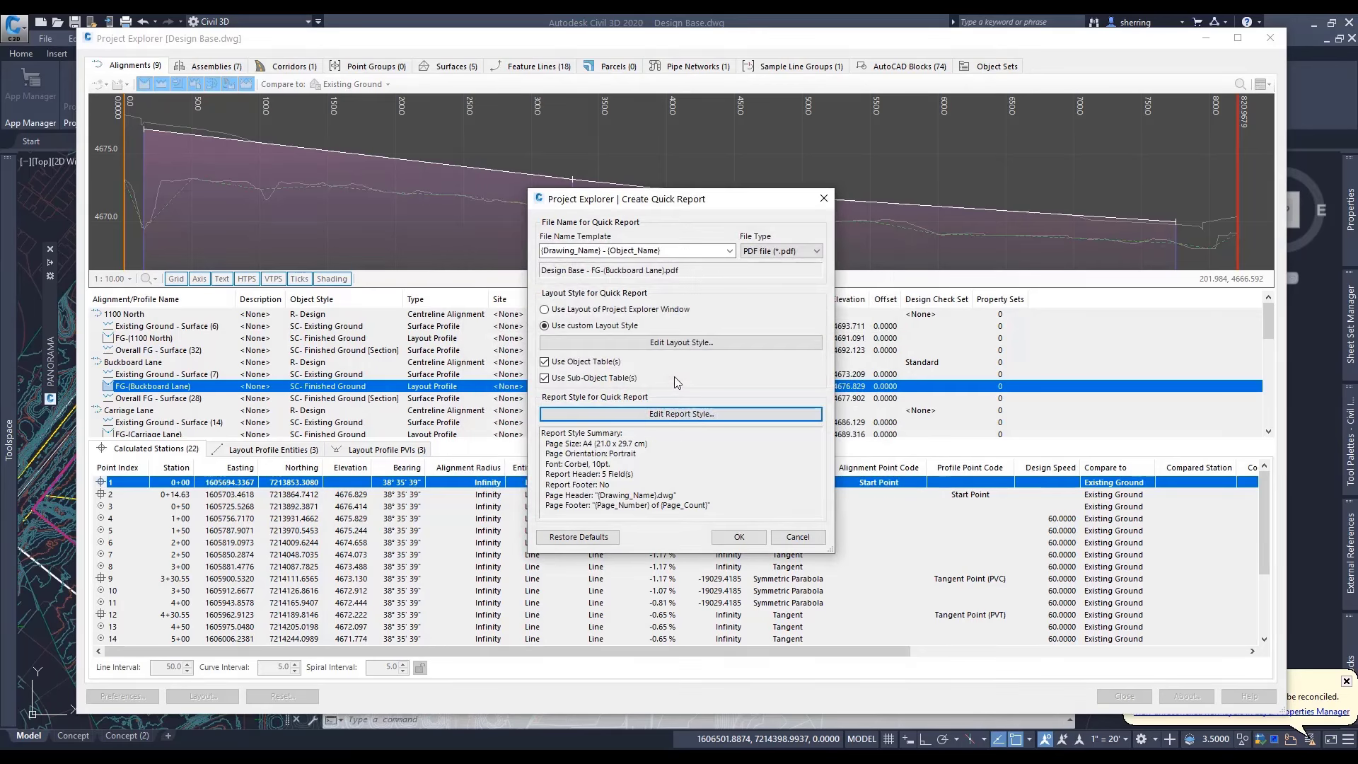
pyautogui.click(739, 538)
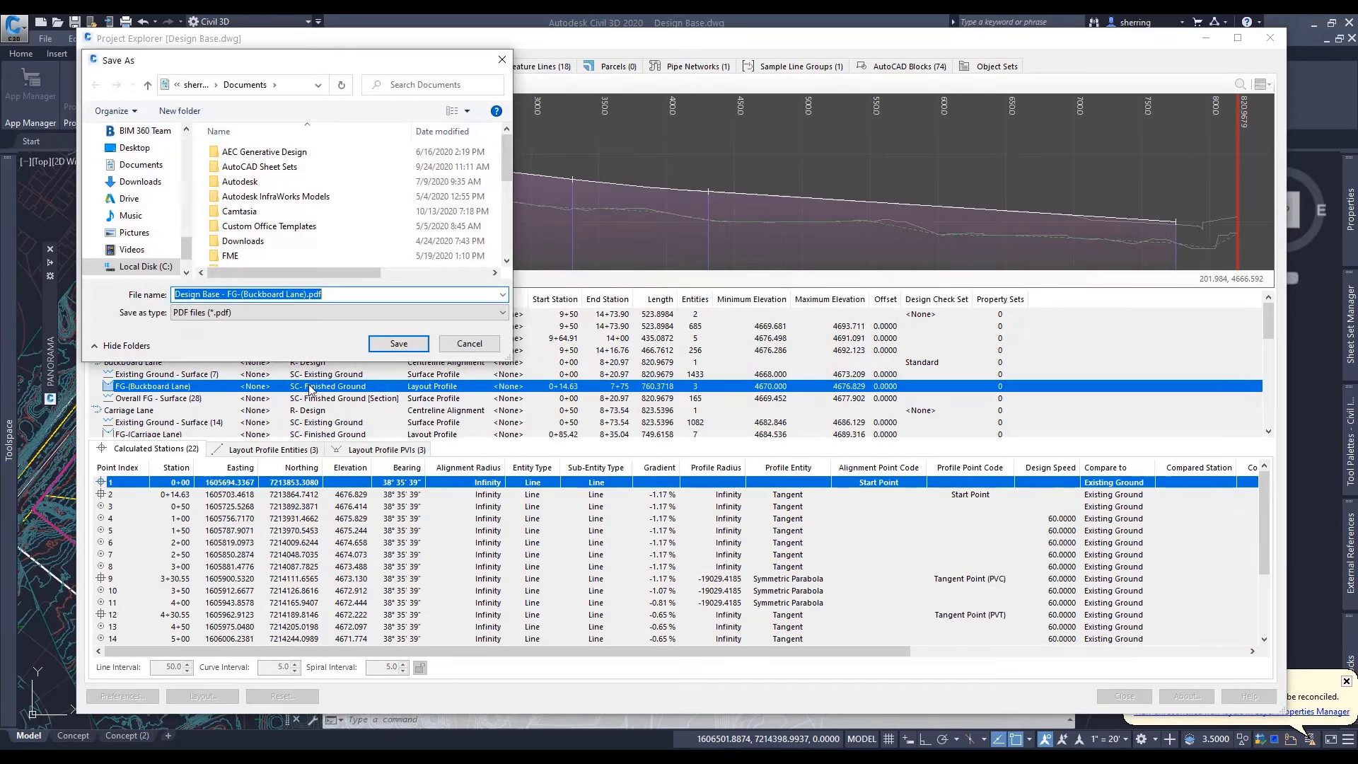
pyautogui.click(373, 345)
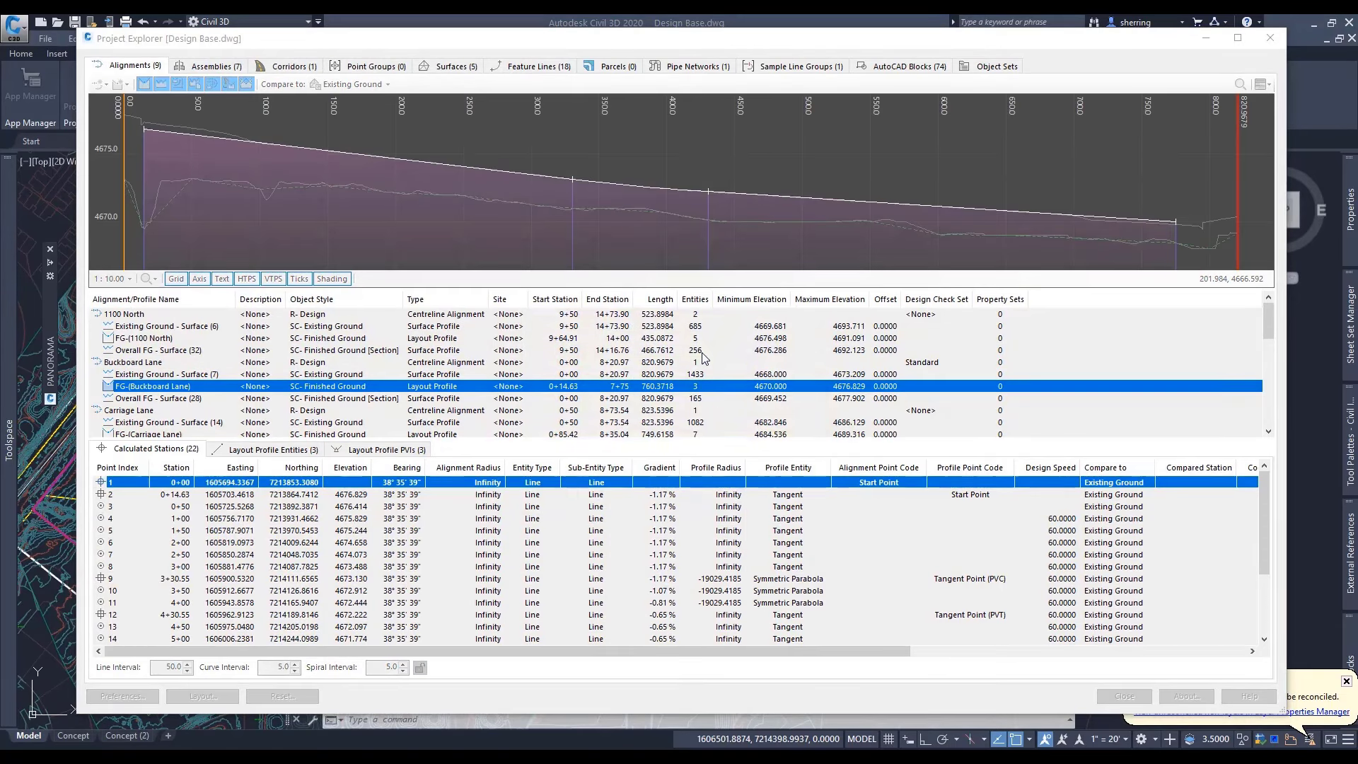
pyautogui.click(726, 409)
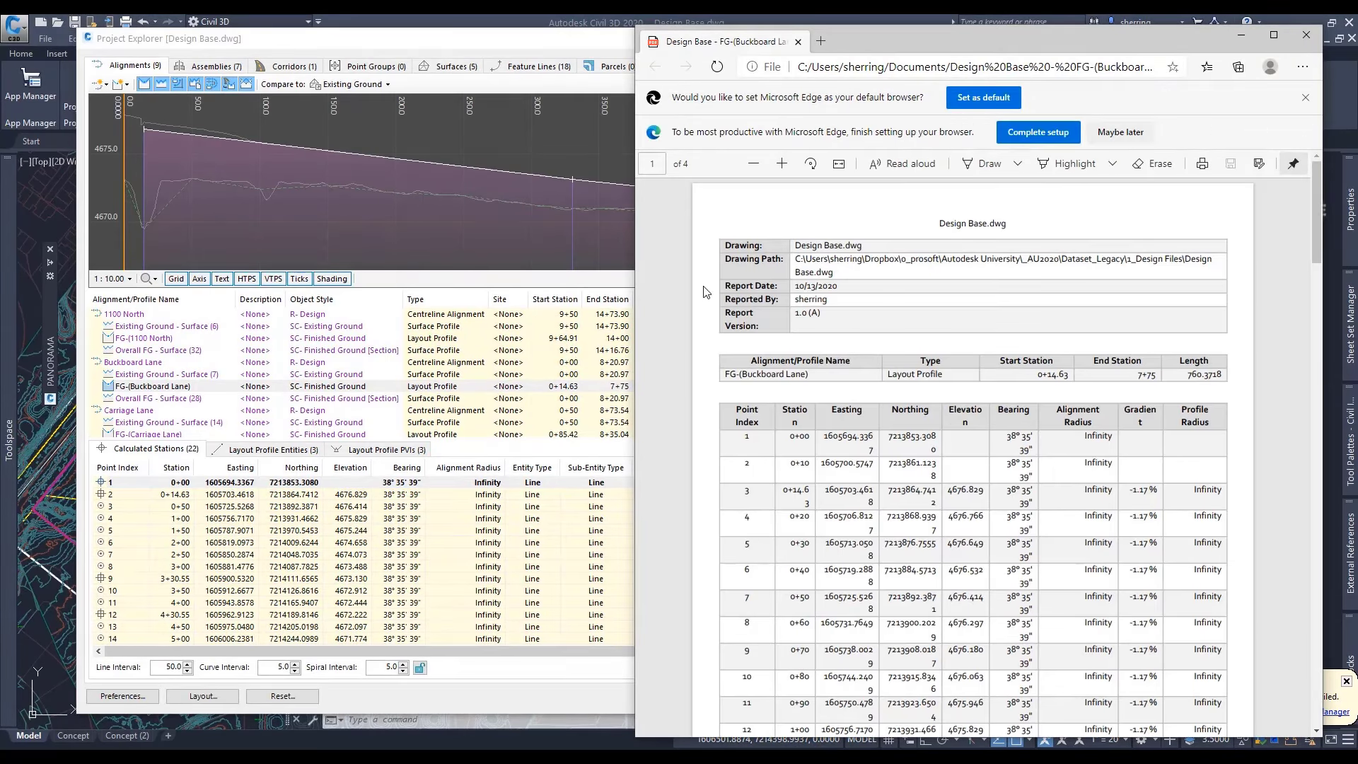
# Step: Look through the pages of the Buckboard Lane PDF report and close it
pyautogui.scroll(-15, 990, 375)
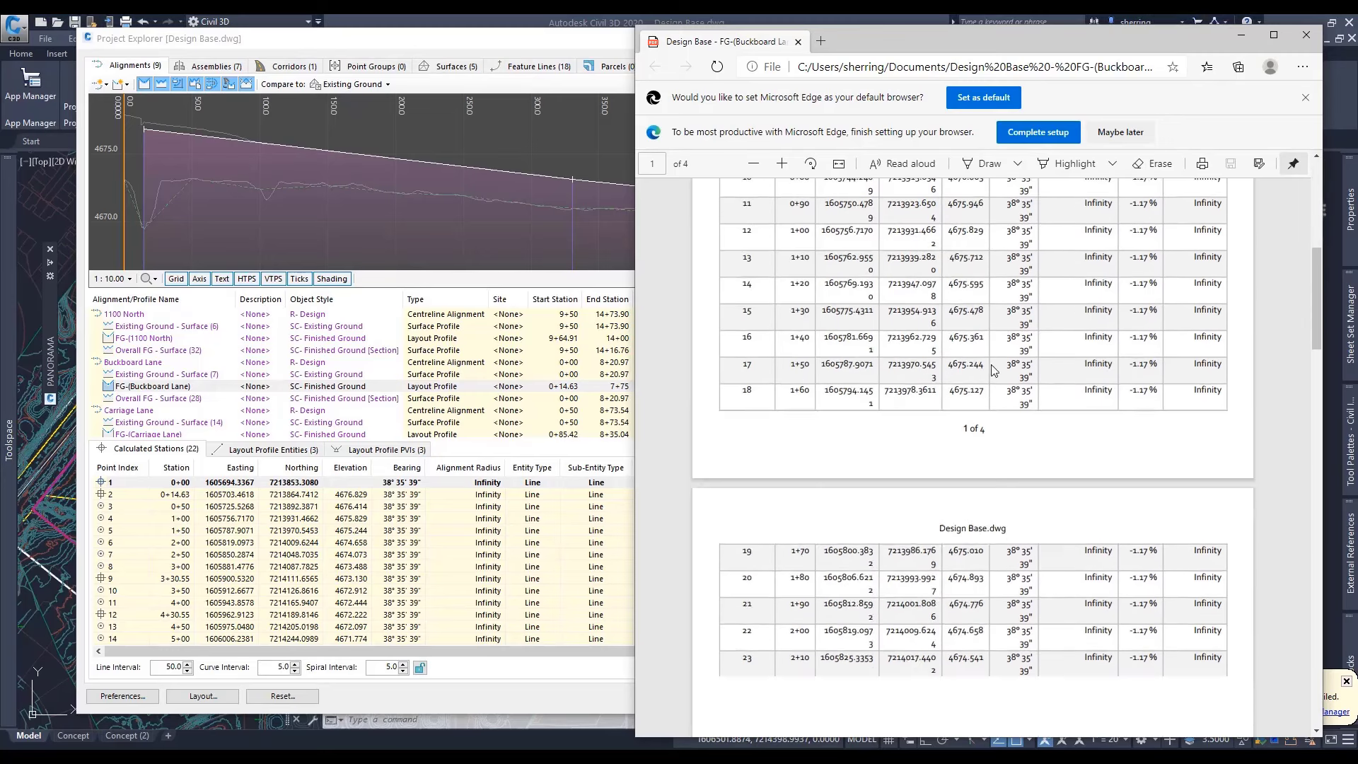
pyautogui.scroll(15, 990, 375)
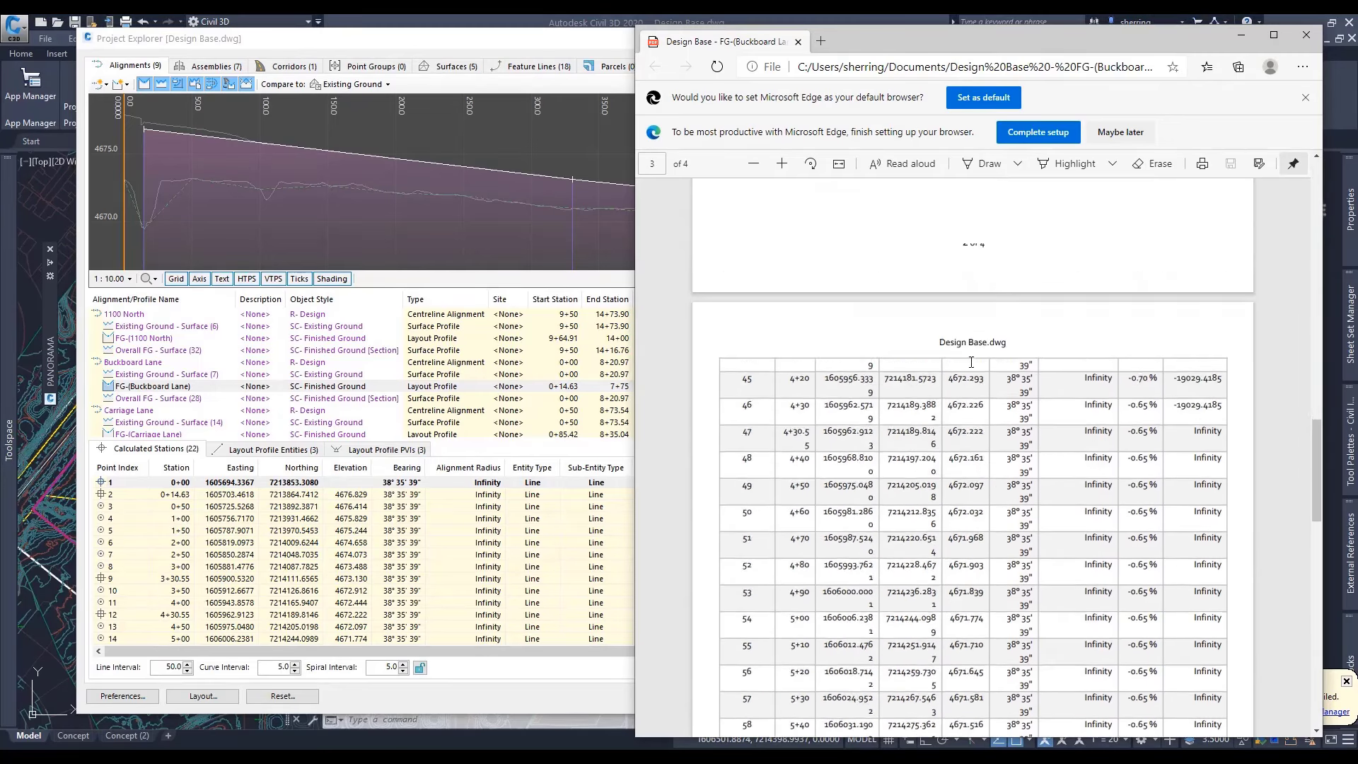
pyautogui.scroll(3, 961, 361)
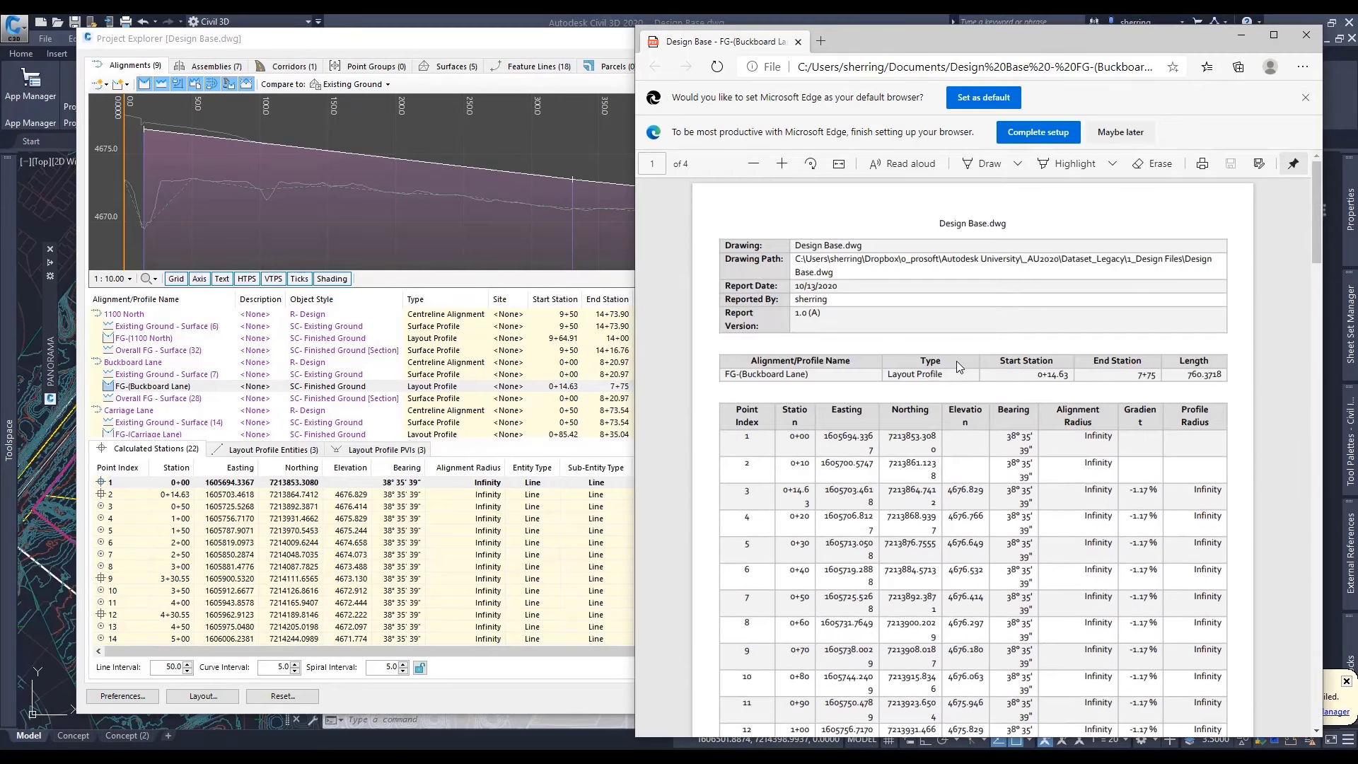
pyautogui.click(1305, 35)
# Step: Select the SEWER network among the pipe networks in Project Explorer
pyautogui.click(691, 65)
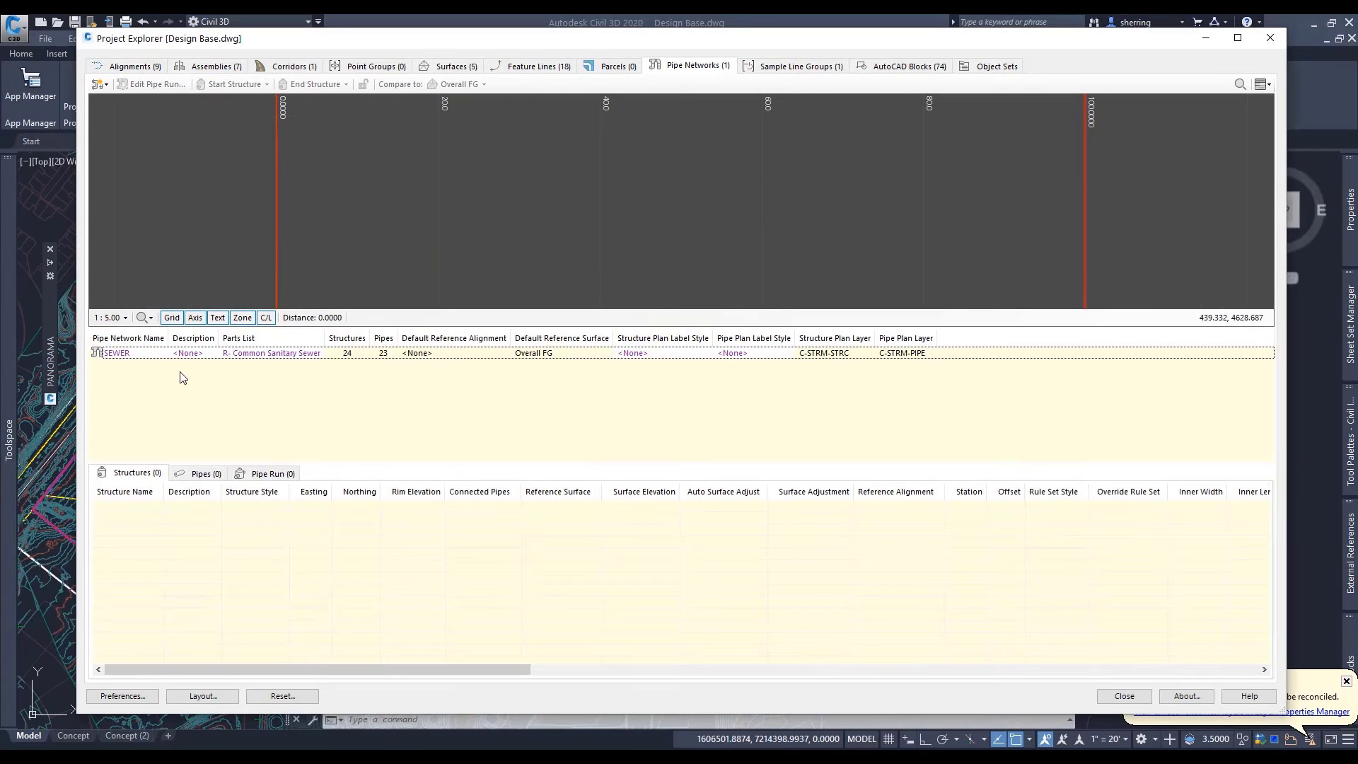
pyautogui.click(140, 355)
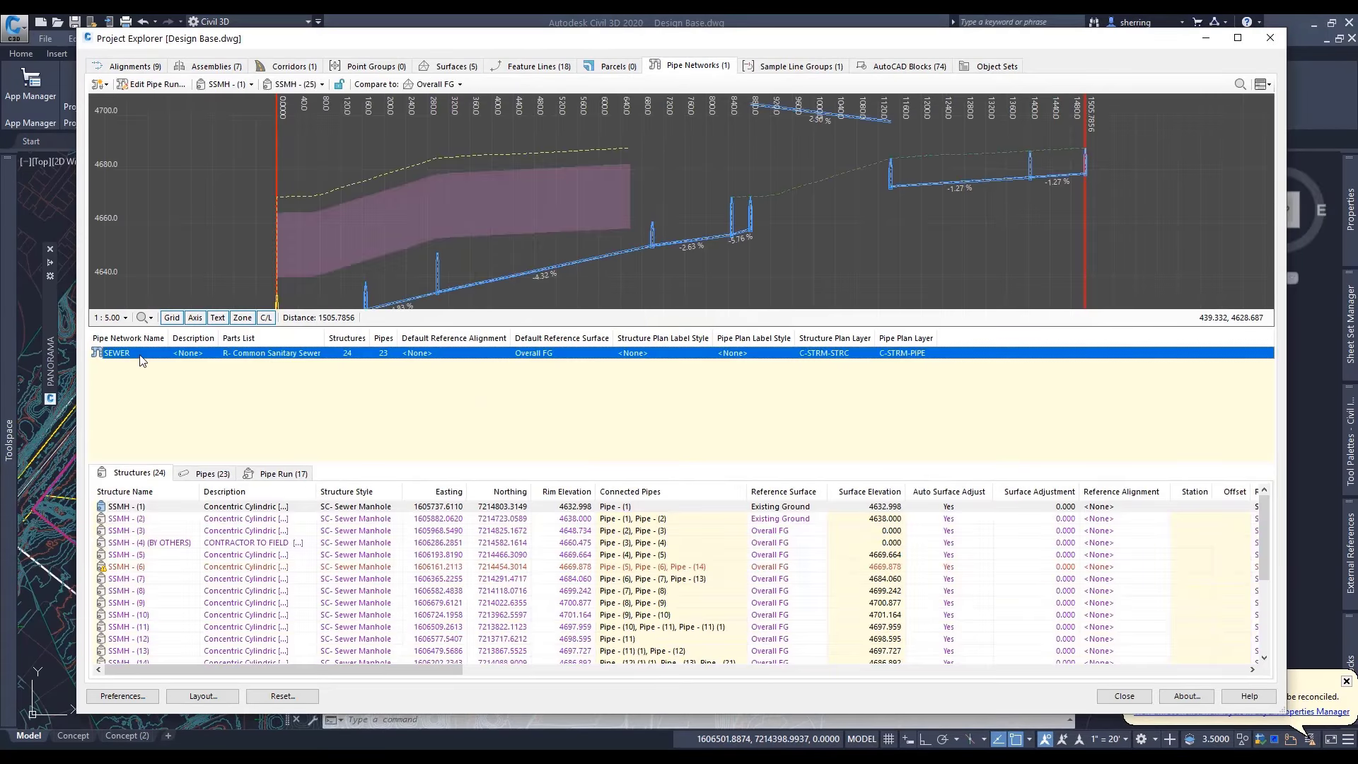